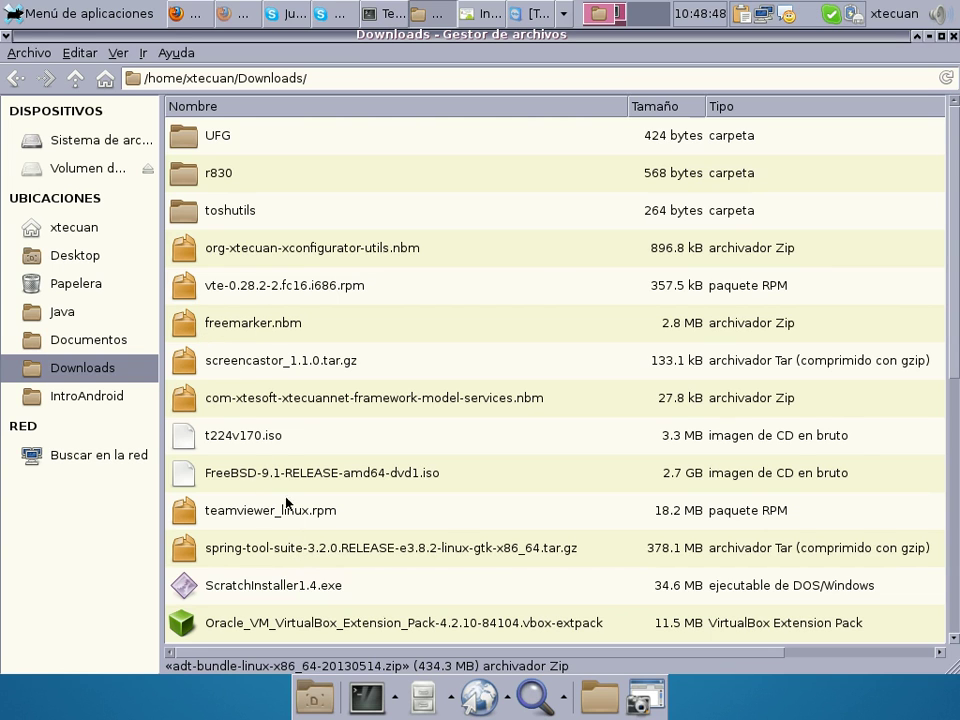
Copy adt-bundle-windows-x86-20130514.zip from the Downloads folder to the root of the external volume B24A91064A90C88D
{"action": "scroll", "coordinate": [293, 540], "scroll_direction": "down", "scroll_amount": 3}
{"action": "left_click", "coordinate": [215, 468]}
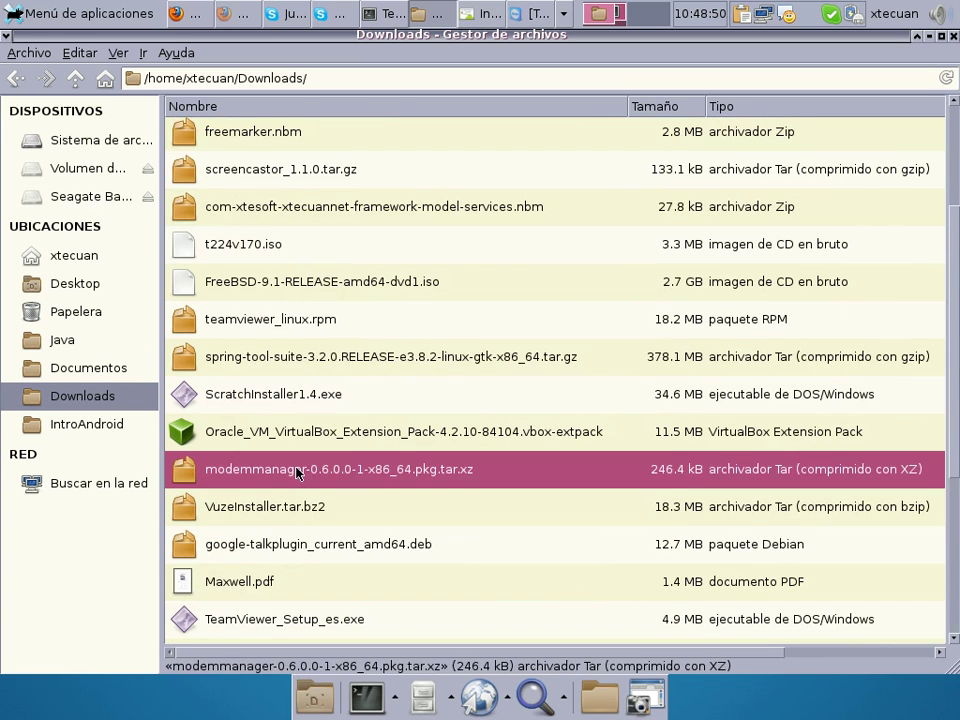
{"action": "type", "text": "ad"}
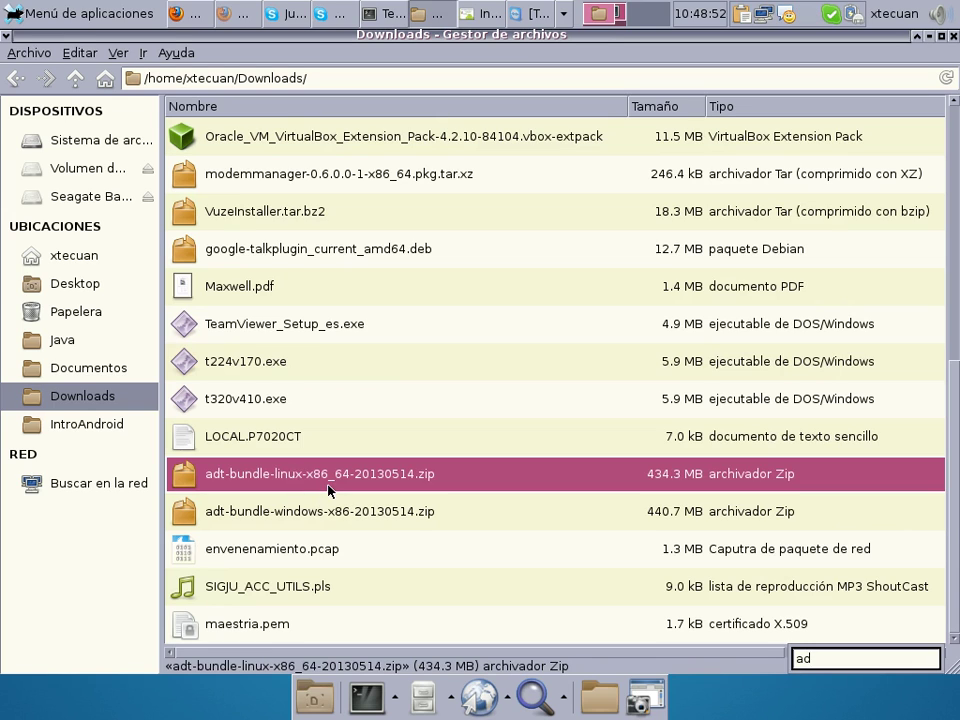
{"action": "left_click", "coordinate": [333, 510]}
{"action": "right_click", "coordinate": [333, 510]}
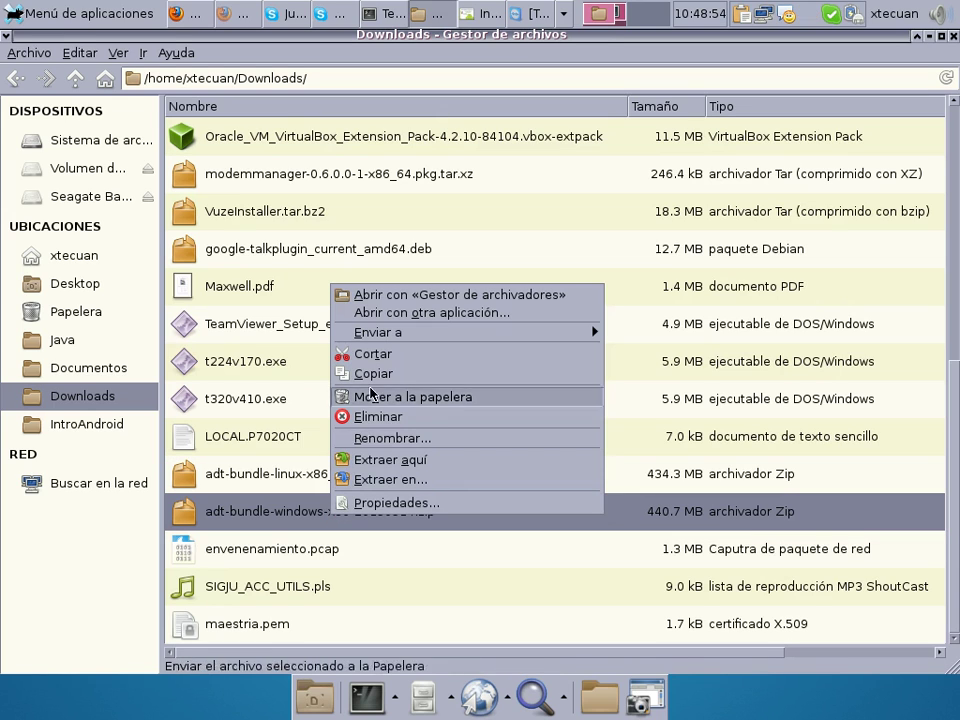
{"action": "left_click", "coordinate": [366, 376]}
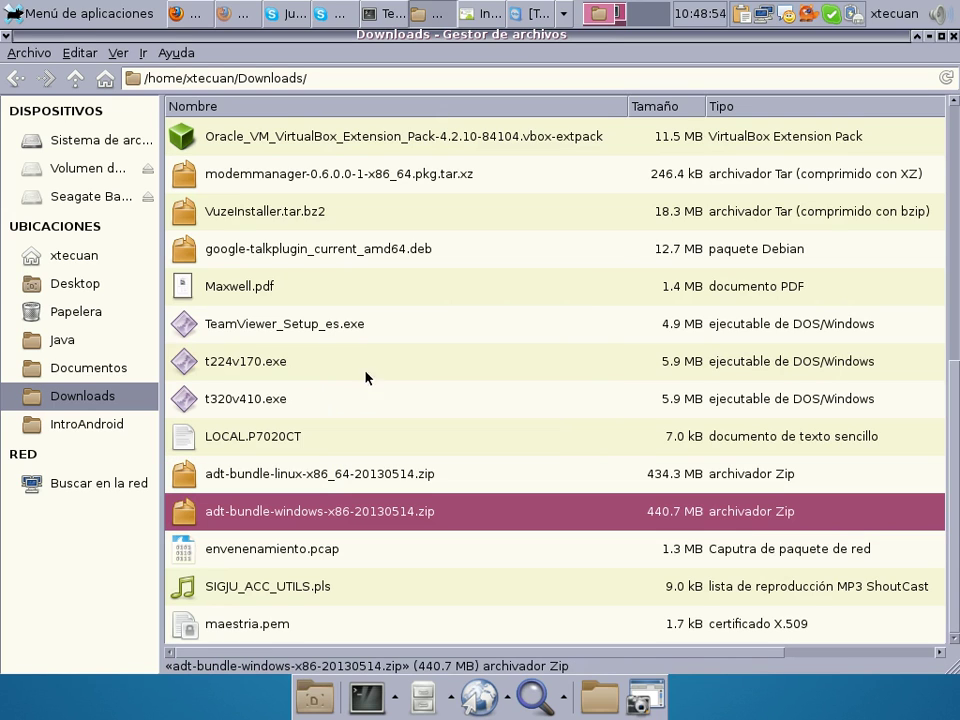
{"action": "left_click", "coordinate": [93, 168]}
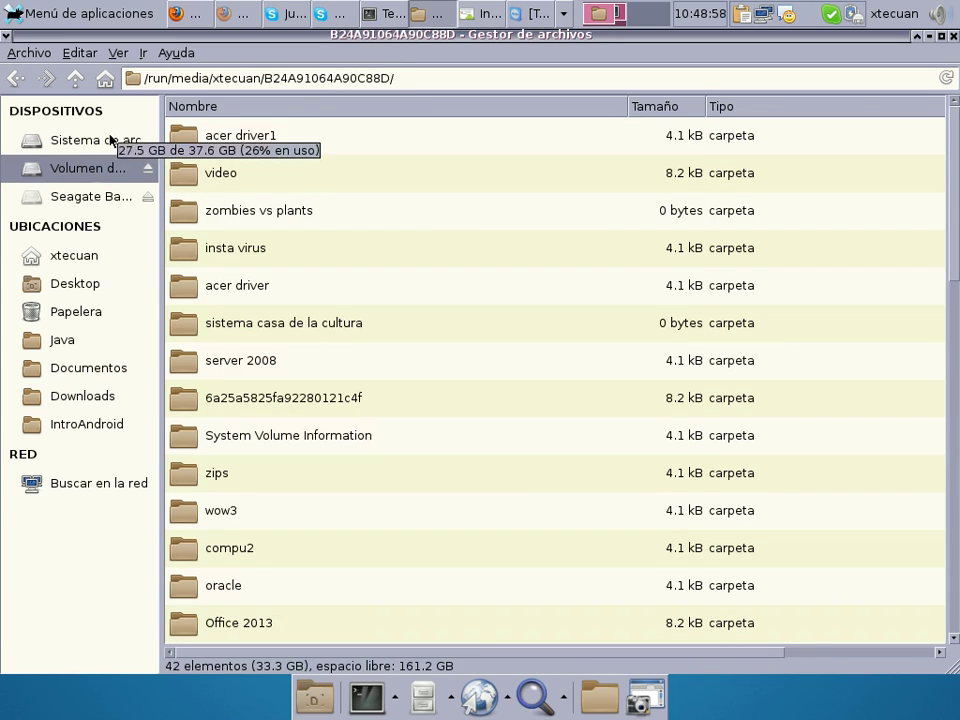
{"action": "left_click", "coordinate": [77, 53]}
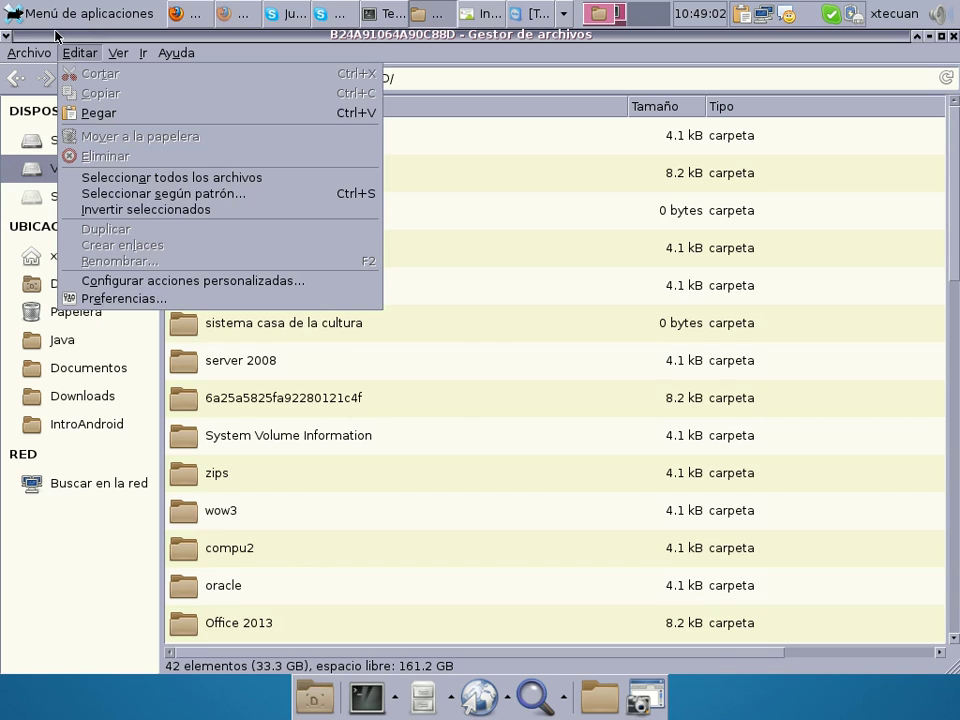
{"action": "left_click", "coordinate": [100, 113]}
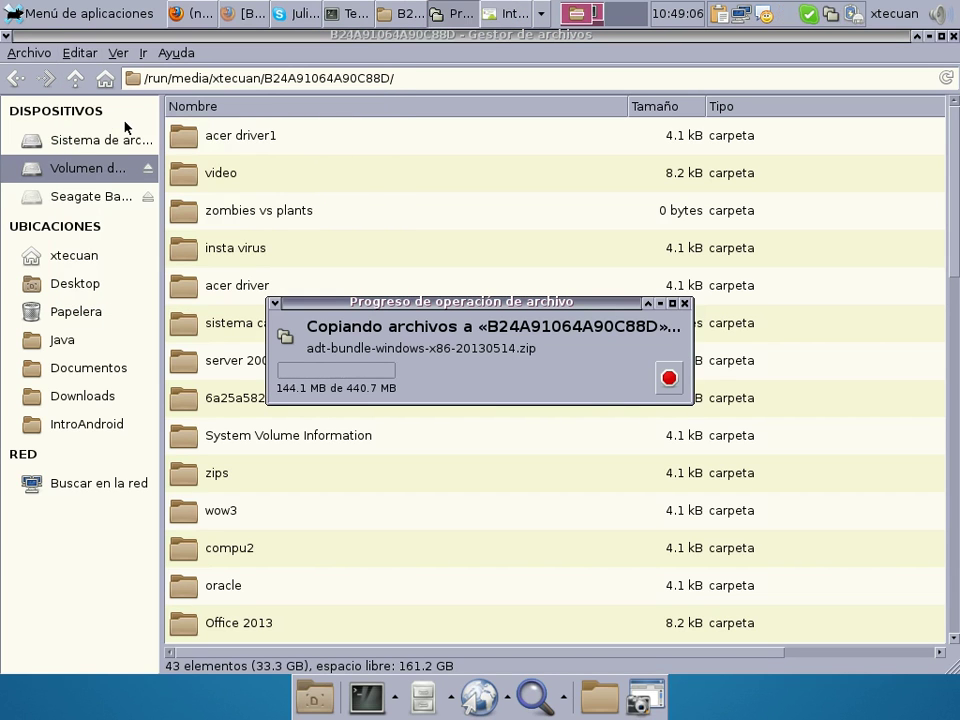
Open xtecuan/Installers on the Seagate Backup Plus Drive and look through the installers stored there
{"action": "left_click", "coordinate": [72, 197]}
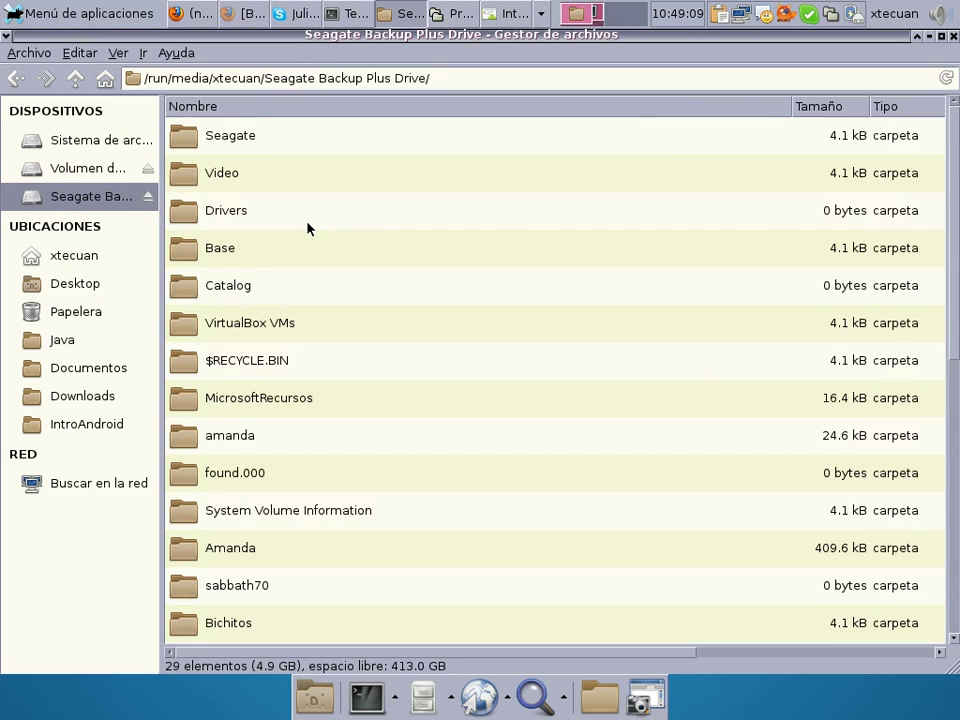
{"action": "left_click", "coordinate": [307, 228]}
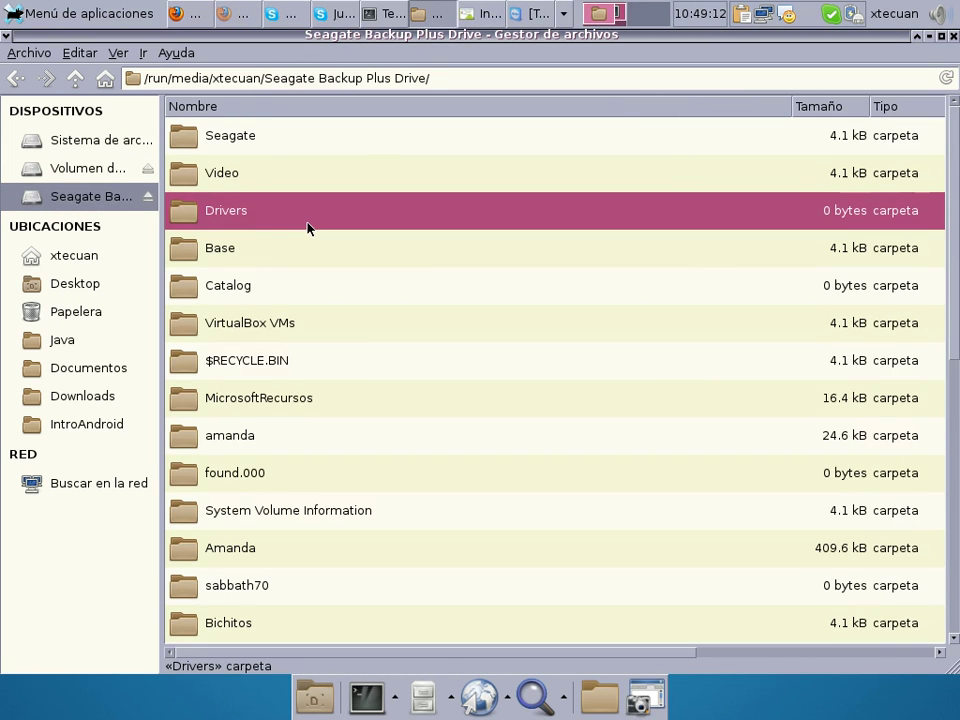
{"action": "type", "text": "x"}
{"action": "key", "text": "Return"}
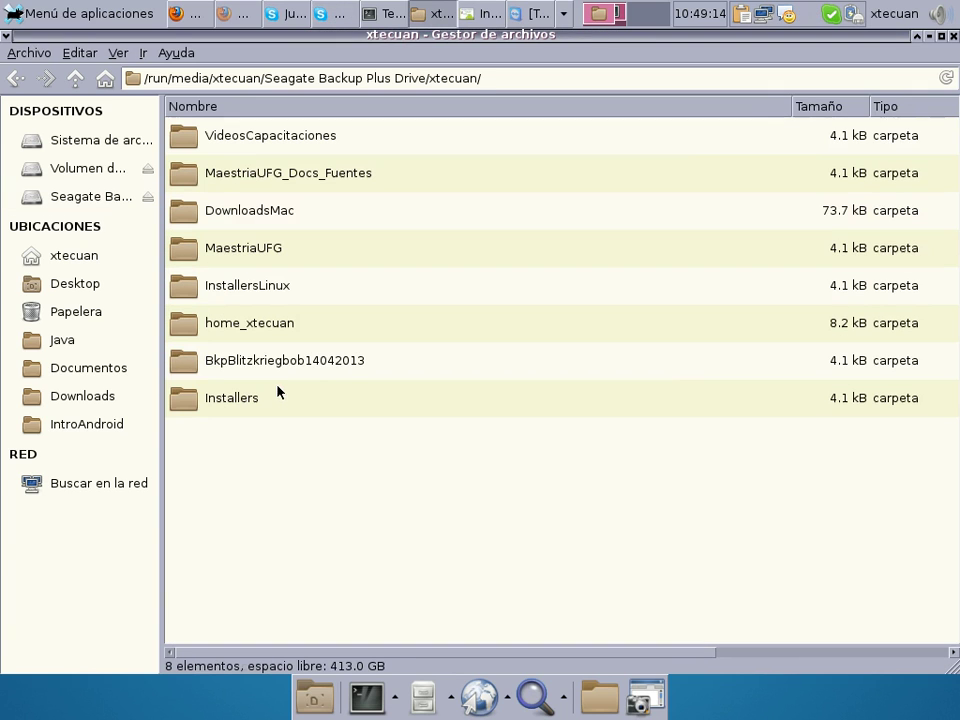
{"action": "double_click", "coordinate": [276, 394]}
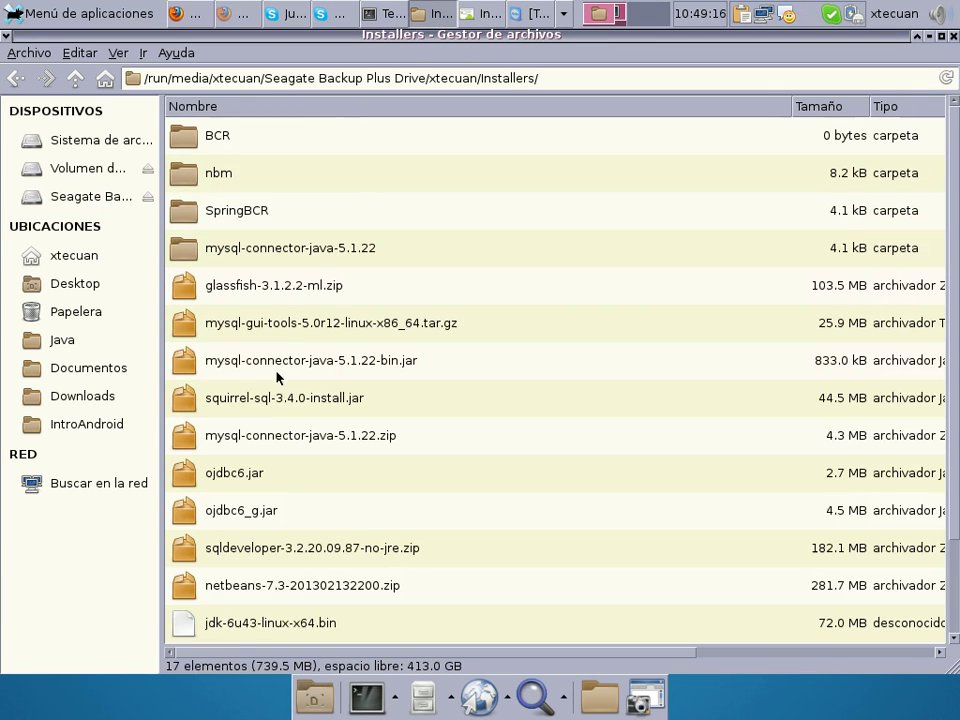
{"action": "scroll", "coordinate": [282, 357], "scroll_direction": "down", "scroll_amount": 2}
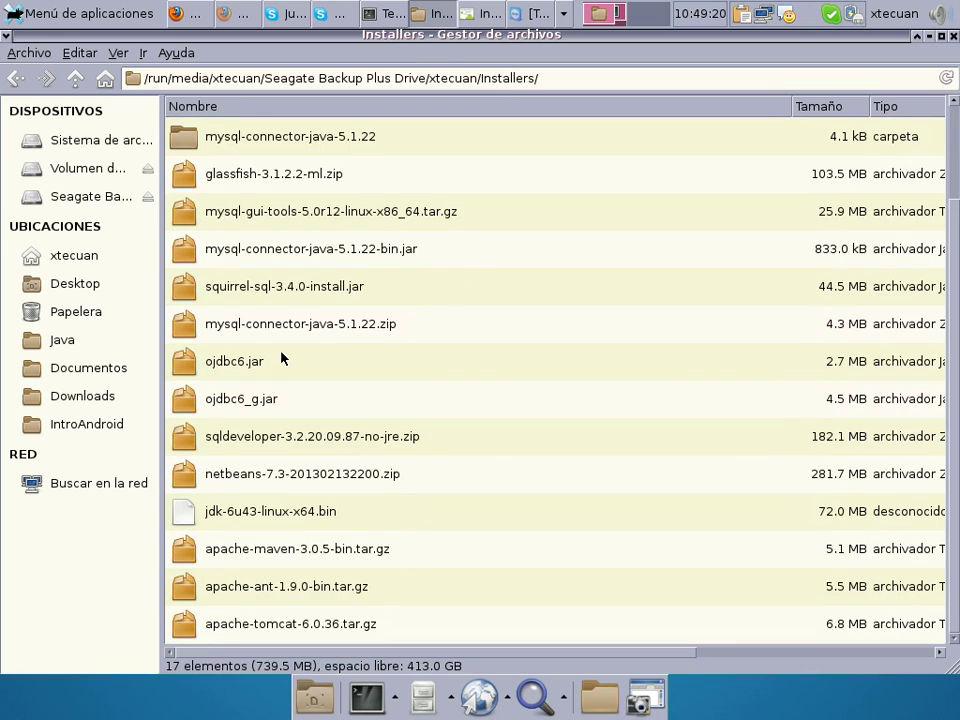
{"action": "scroll", "coordinate": [281, 358], "scroll_direction": "up", "scroll_amount": 2}
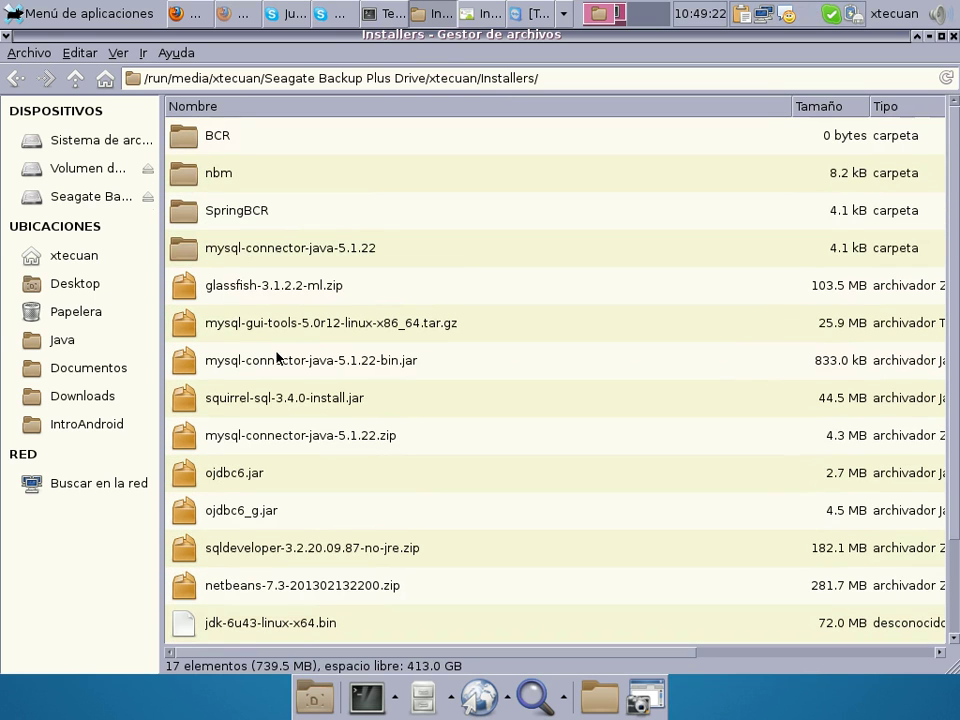
Check the Downloads folder inside BkpBlitzkriegbob14042013 for installers and return to the Installers folder
{"action": "left_click", "coordinate": [75, 82]}
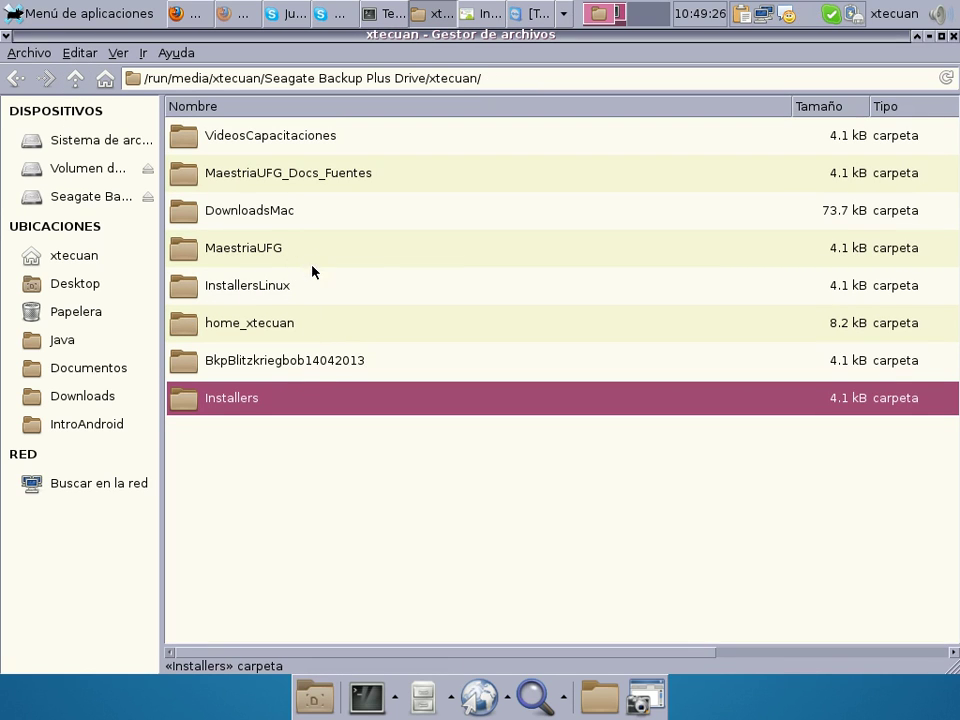
{"action": "double_click", "coordinate": [320, 360]}
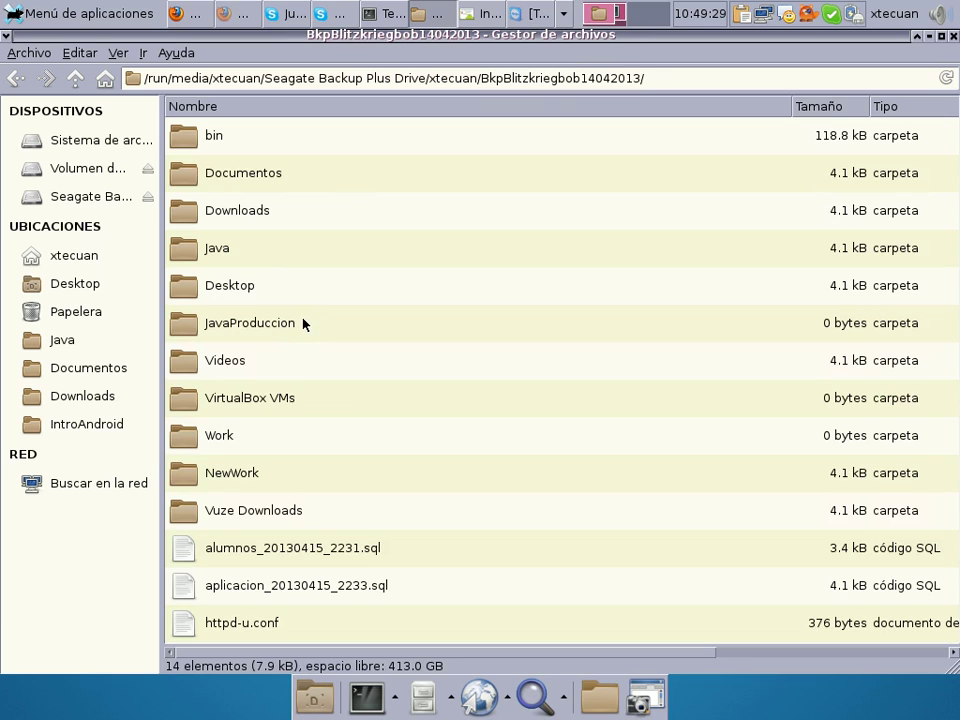
{"action": "left_click", "coordinate": [303, 323]}
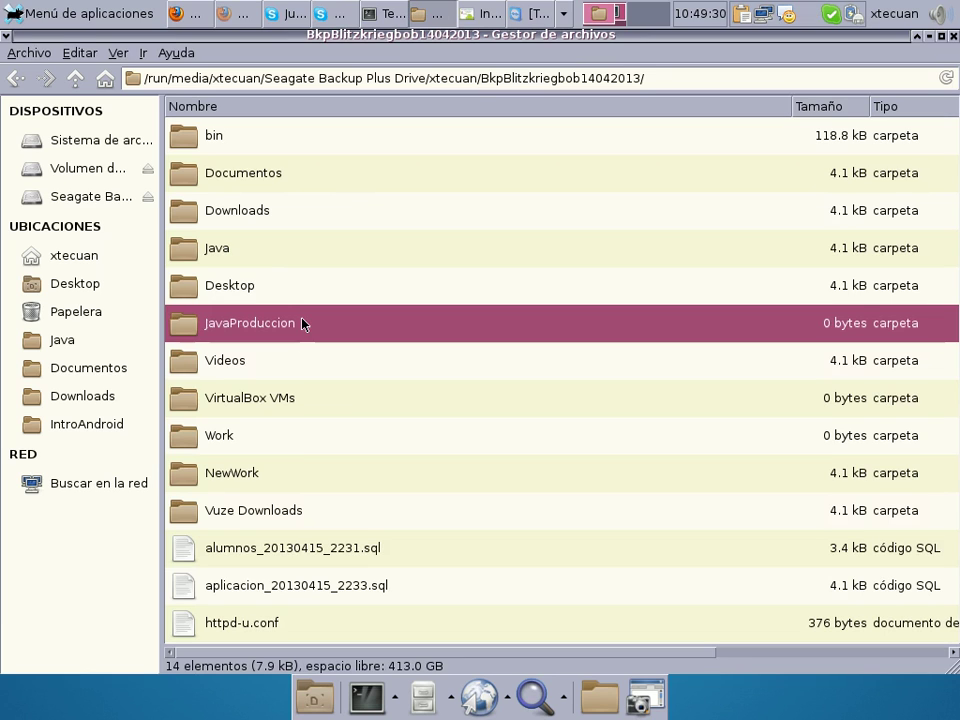
{"action": "left_click", "coordinate": [270, 218]}
{"action": "double_click", "coordinate": [270, 218]}
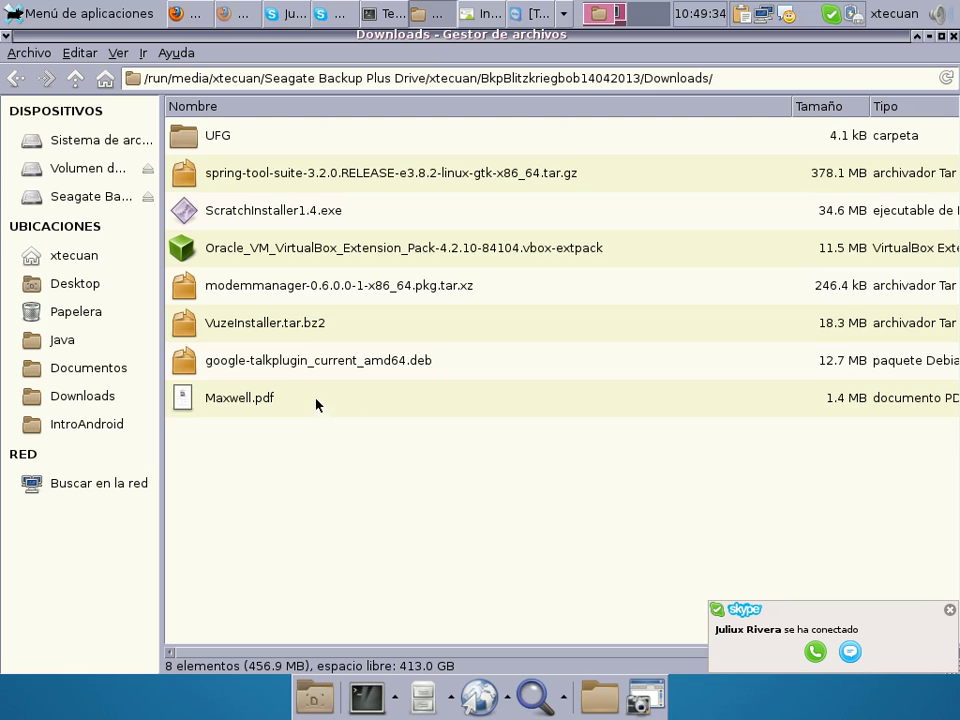
{"action": "left_click", "coordinate": [75, 78]}
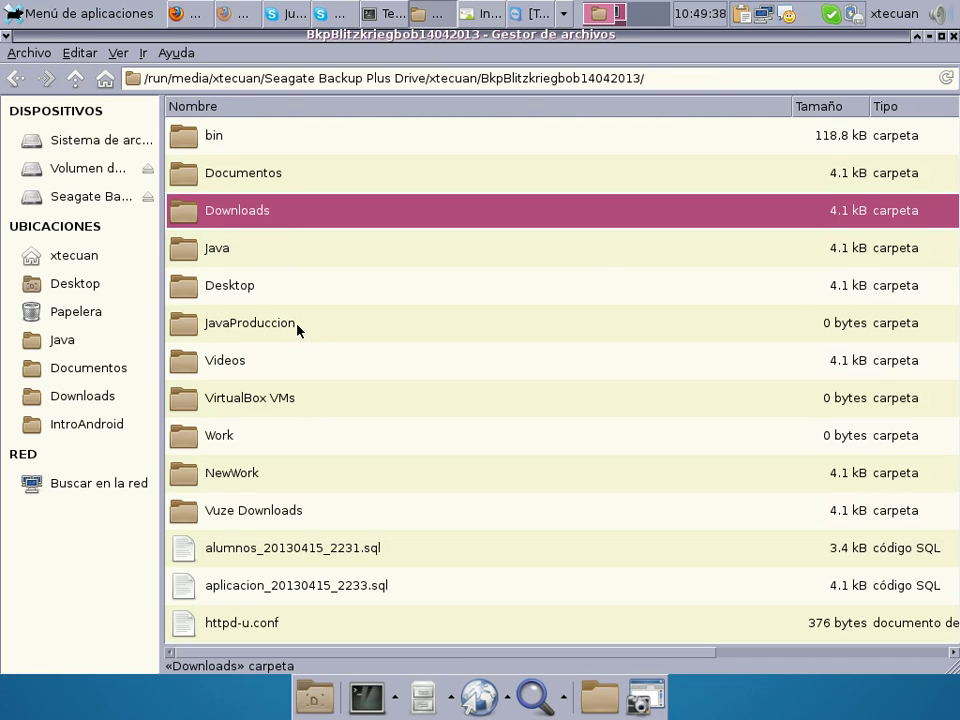
{"action": "left_click", "coordinate": [75, 78]}
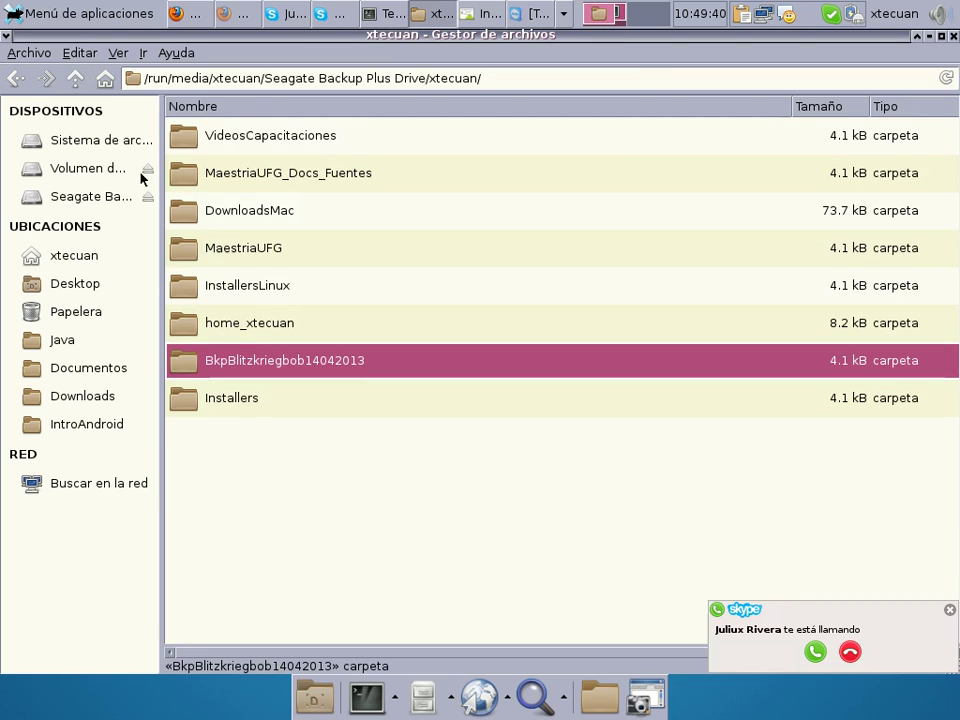
{"action": "double_click", "coordinate": [237, 405]}
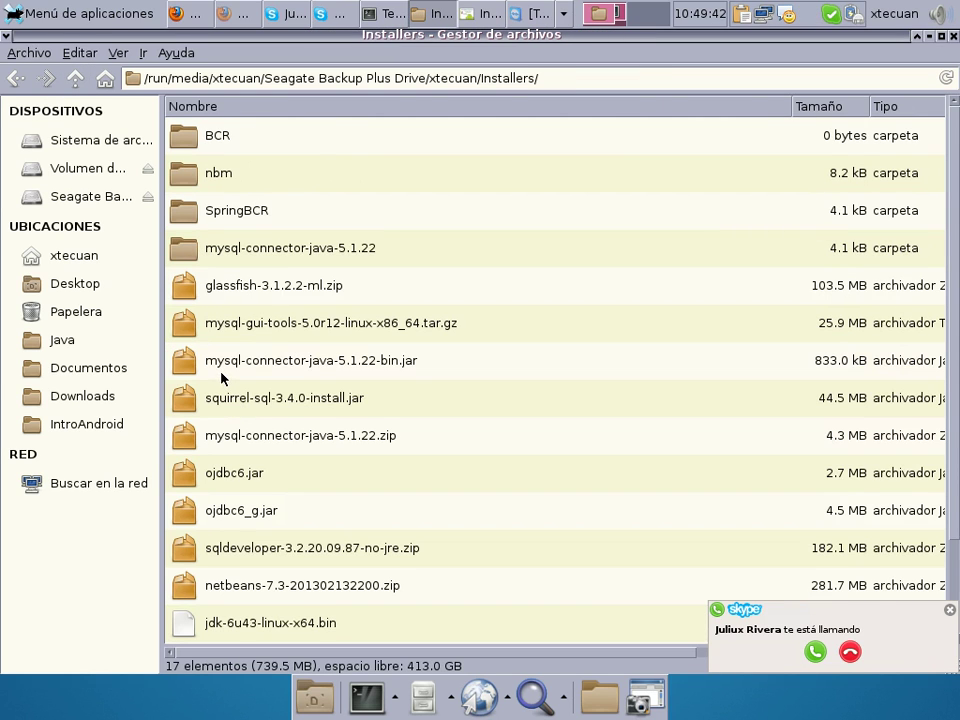
Answer the incoming Skype call and close Skype's file transfer window
{"action": "left_click", "coordinate": [818, 654]}
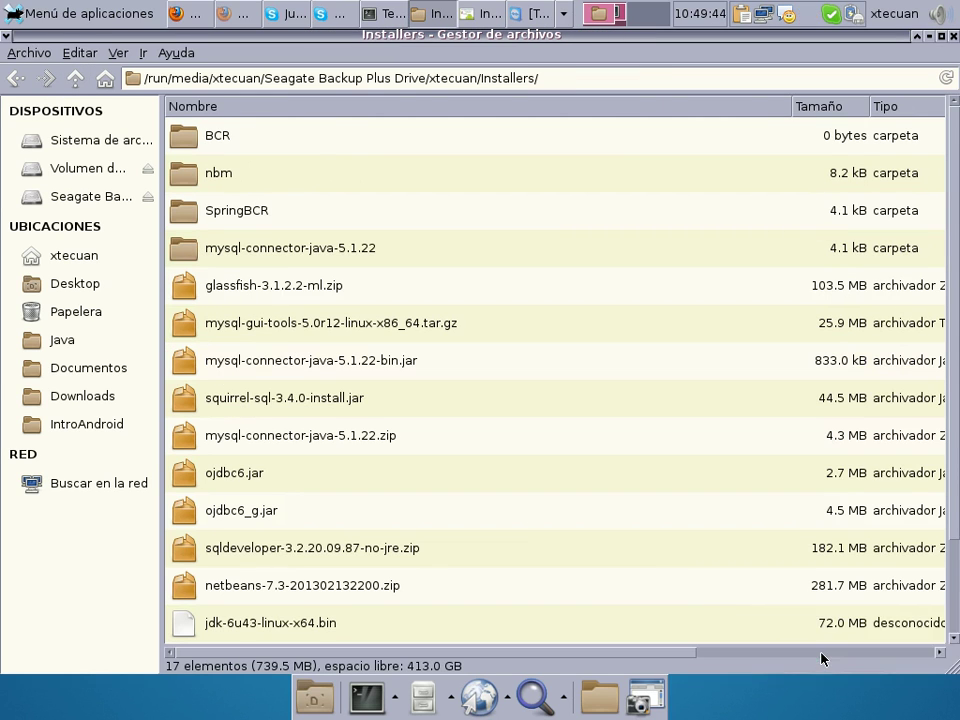
{"action": "left_click", "coordinate": [337, 18]}
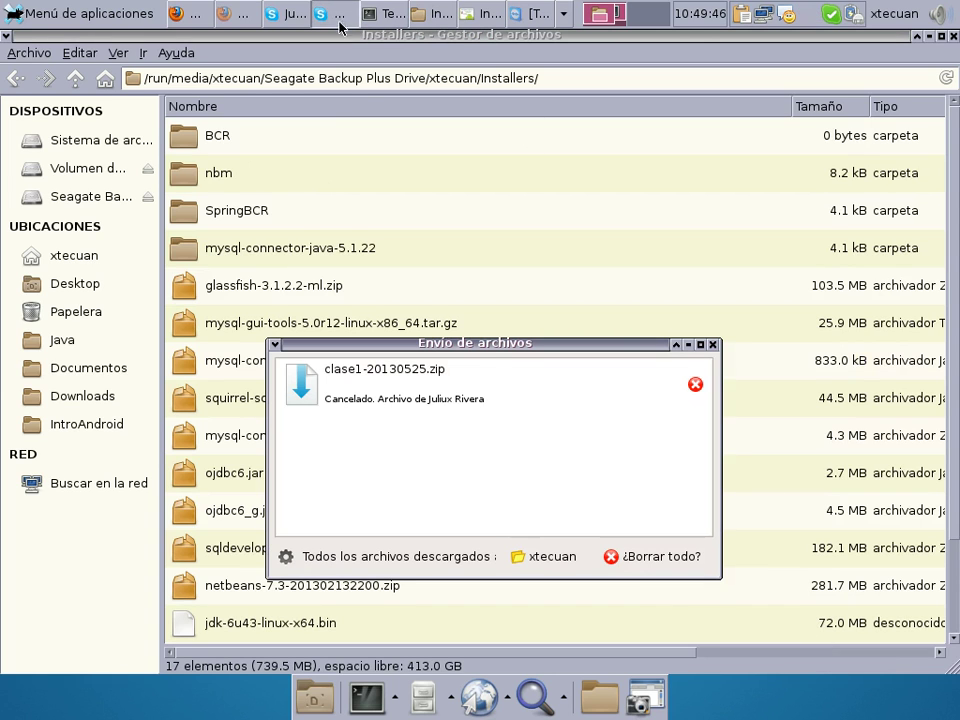
{"action": "left_click", "coordinate": [714, 345]}
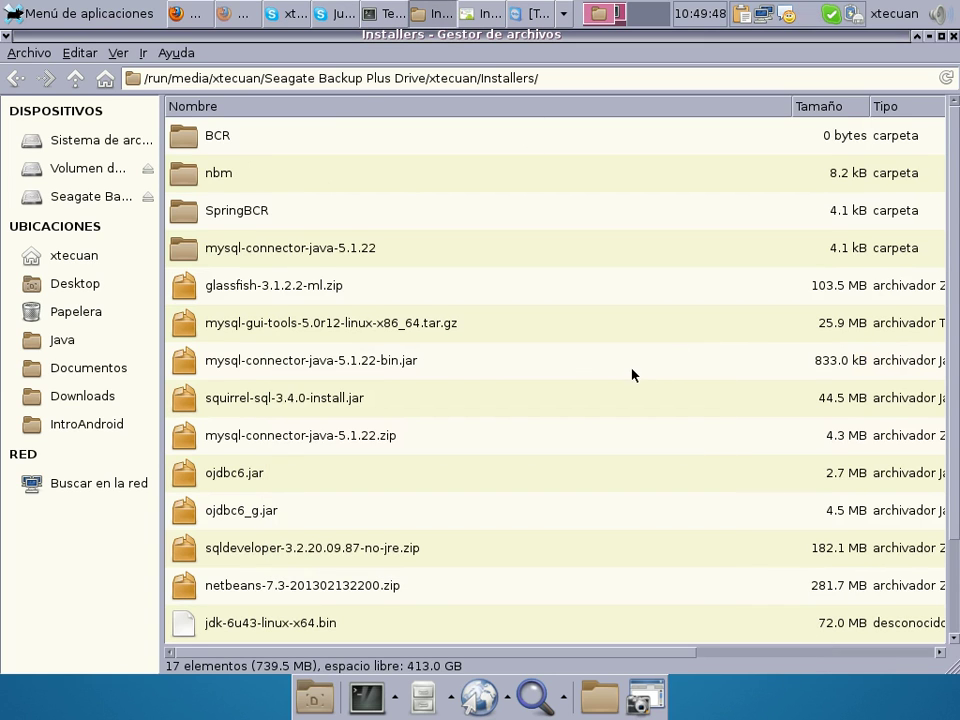
Search the Installers folder for file names starting with "jd"
{"action": "scroll", "coordinate": [632, 375], "scroll_direction": "down", "scroll_amount": 2}
{"action": "left_click", "coordinate": [339, 373]}
{"action": "type", "text": "jd"}
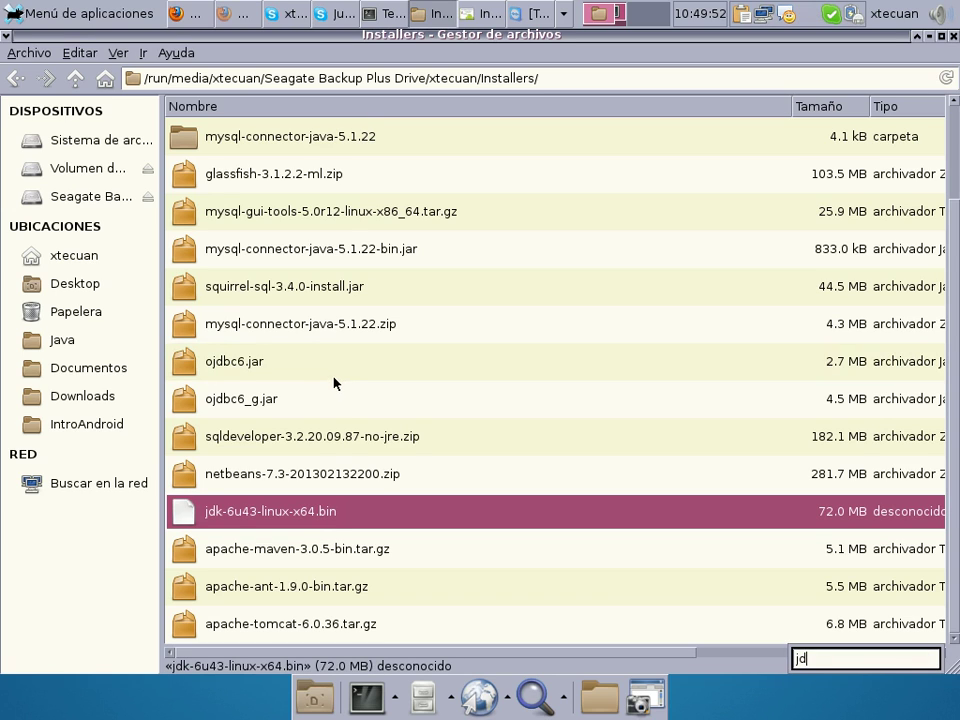
Check the Tools folder inside MaestriaUFG and go back up to the xtecuan folder
{"action": "left_click", "coordinate": [75, 78]}
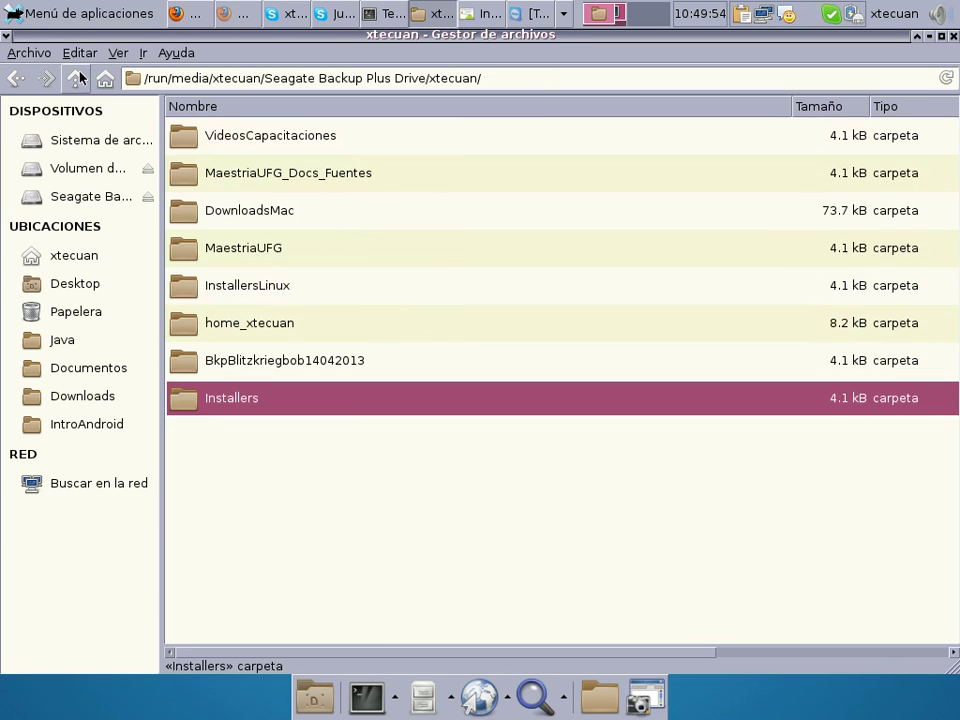
{"action": "double_click", "coordinate": [253, 256]}
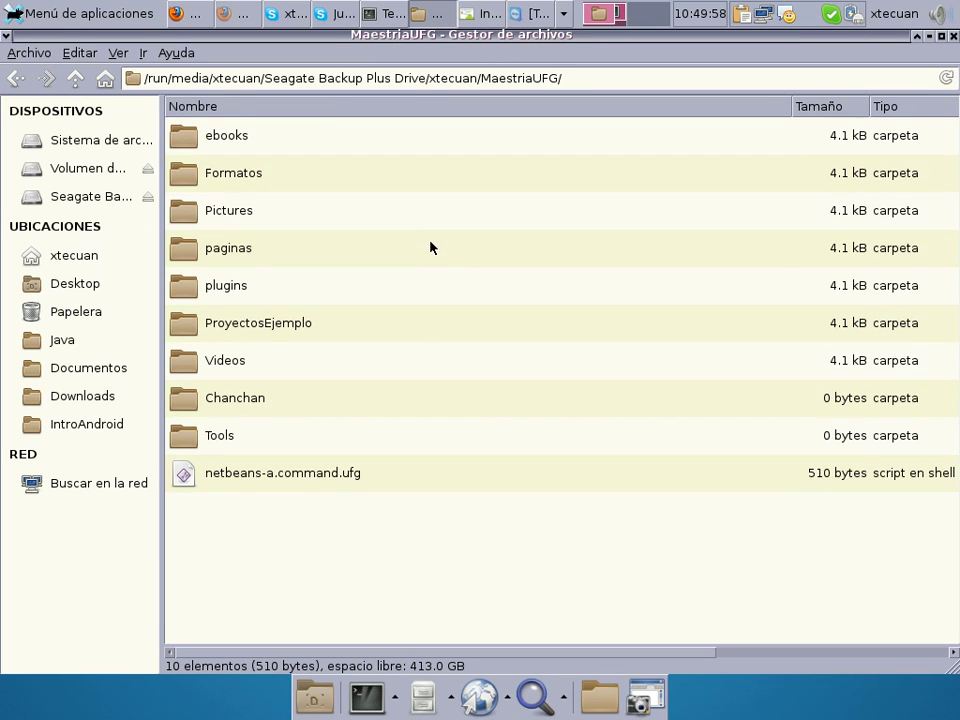
{"action": "double_click", "coordinate": [200, 432]}
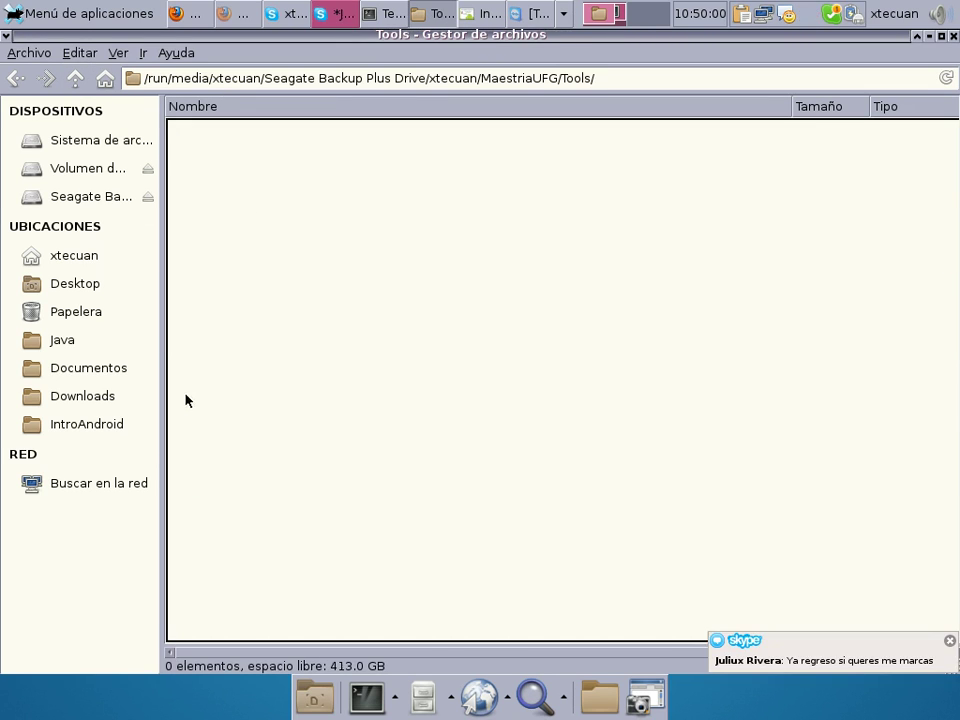
{"action": "left_click", "coordinate": [78, 77]}
{"action": "left_click", "coordinate": [78, 77]}
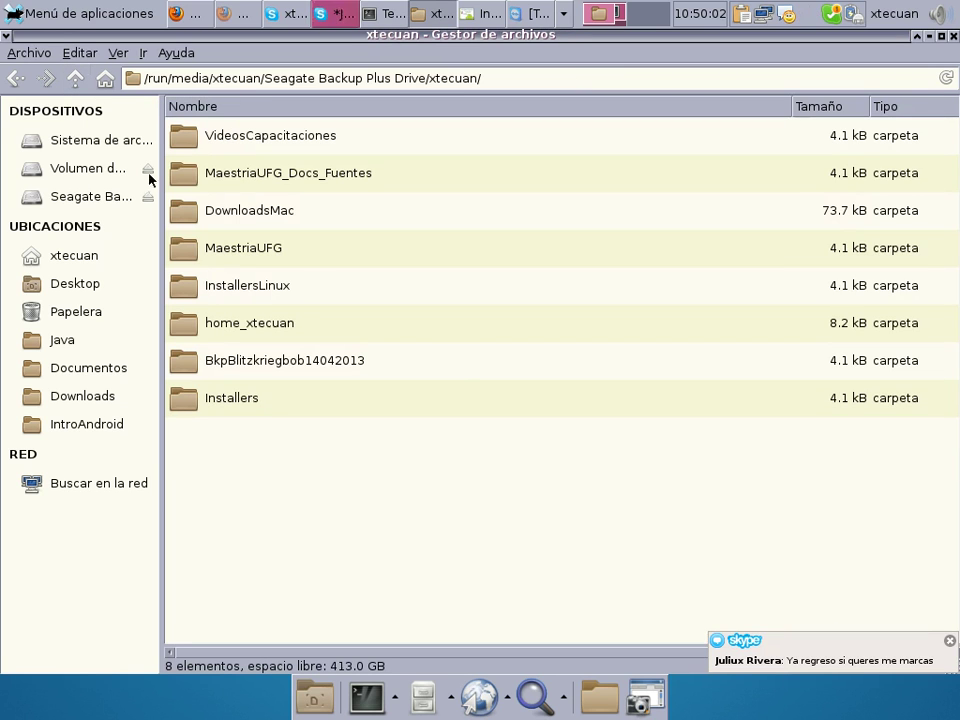
Search home_xtecuan/Downloads for files starting with "jd" and select jdk-7u3-linux-x64.tar.gz
{"action": "double_click", "coordinate": [356, 330]}
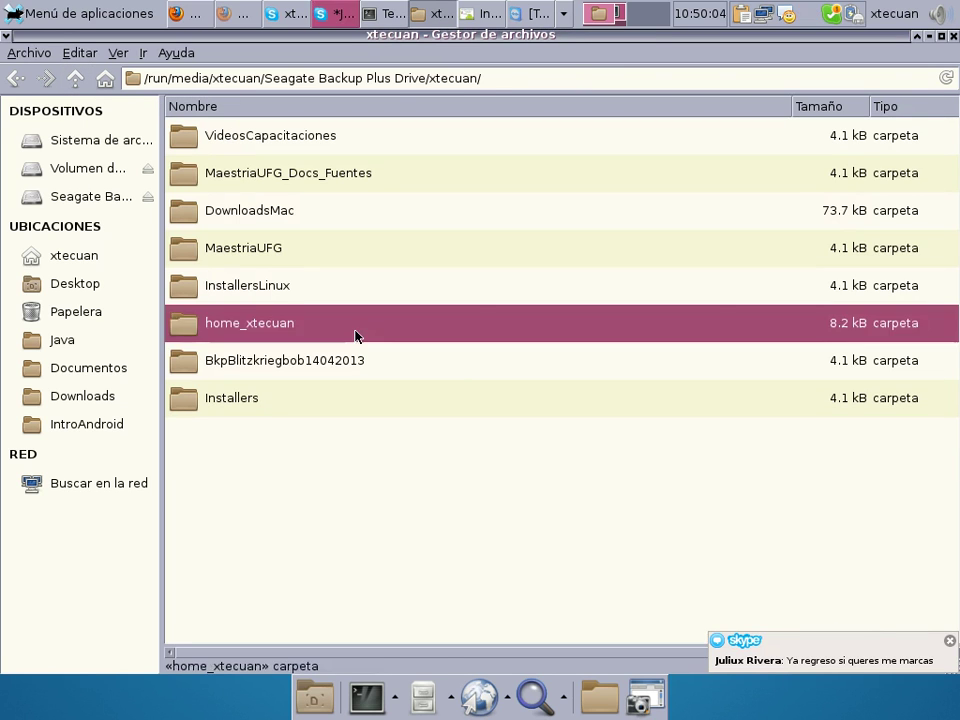
{"action": "double_click", "coordinate": [302, 180]}
{"action": "left_click", "coordinate": [317, 339]}
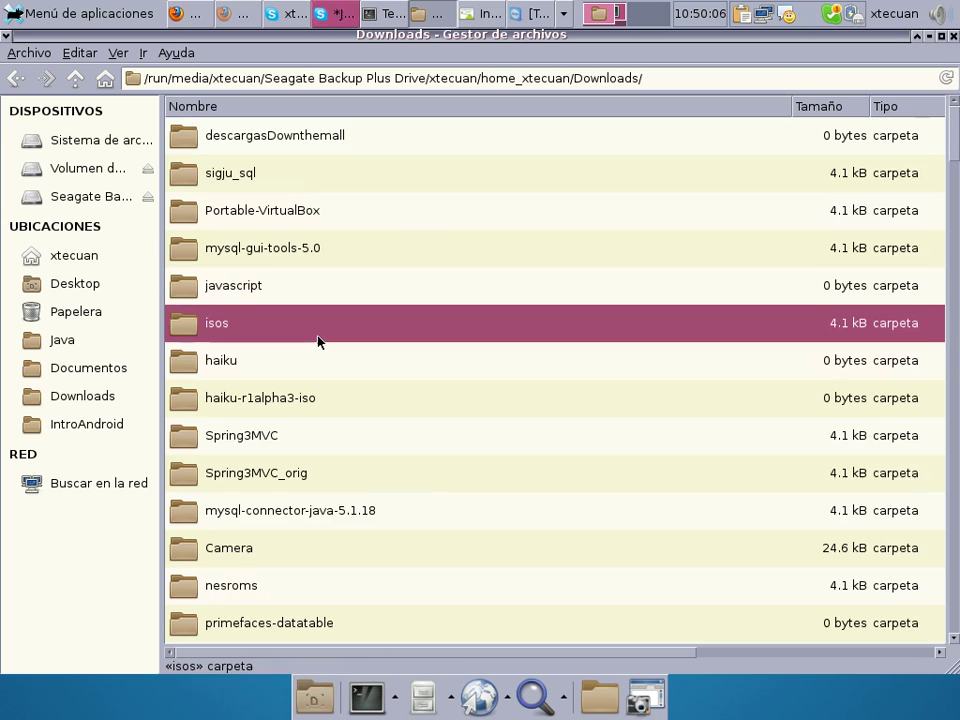
{"action": "type", "text": "jd"}
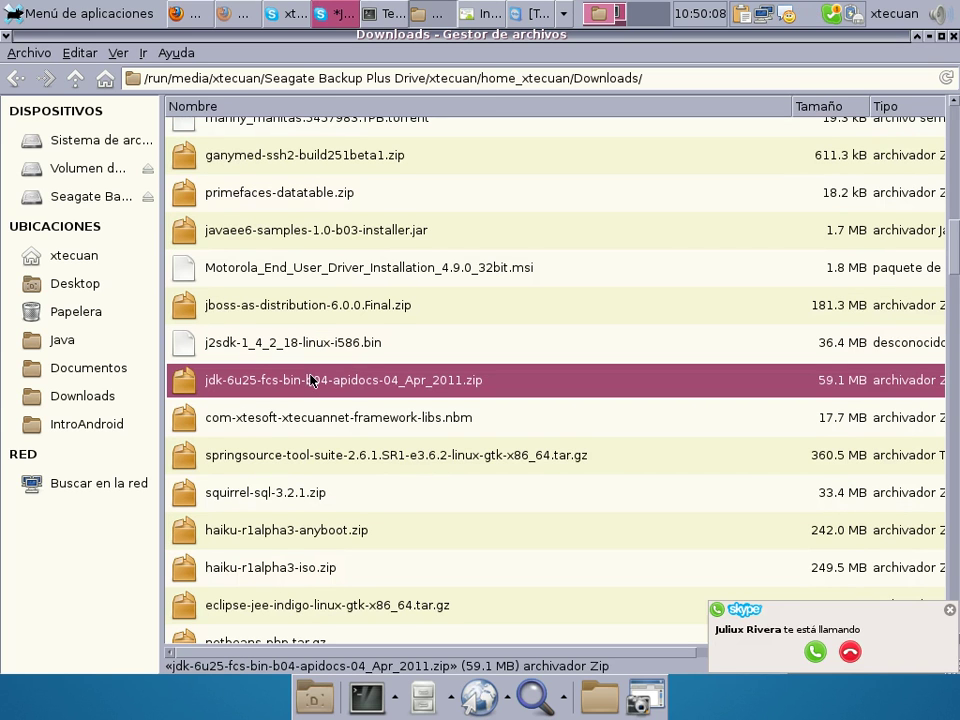
{"action": "key", "text": "Down"}
{"action": "key", "text": "Down"}
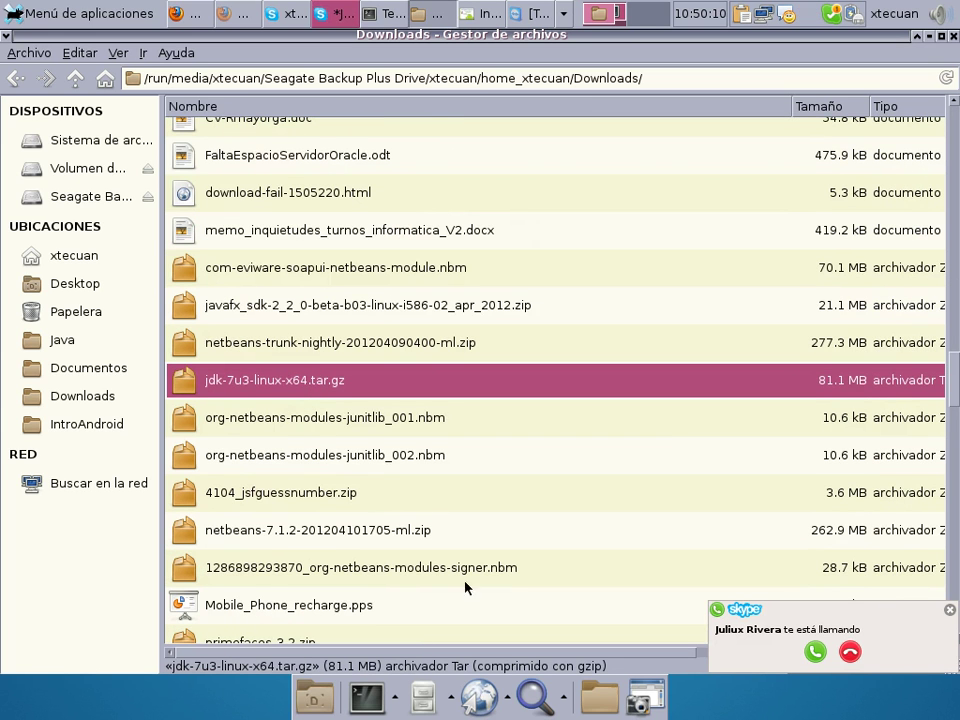
Reply in the caller's Skype chat with "ok" and "estamos copiando los archivos"
{"action": "left_click", "coordinate": [754, 663]}
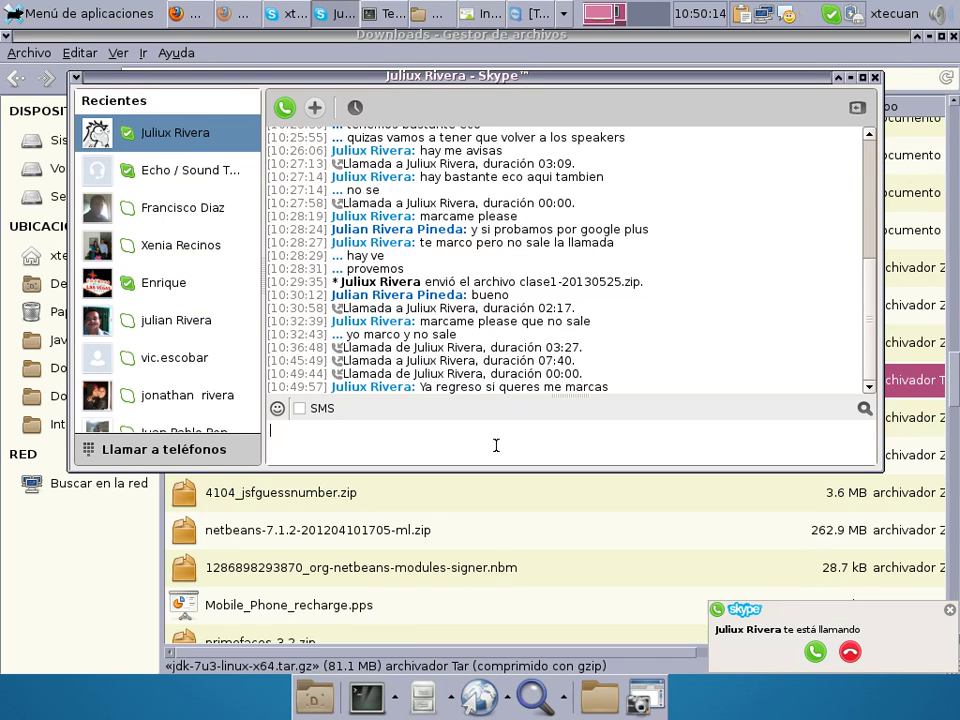
{"action": "key", "text": "Return"}
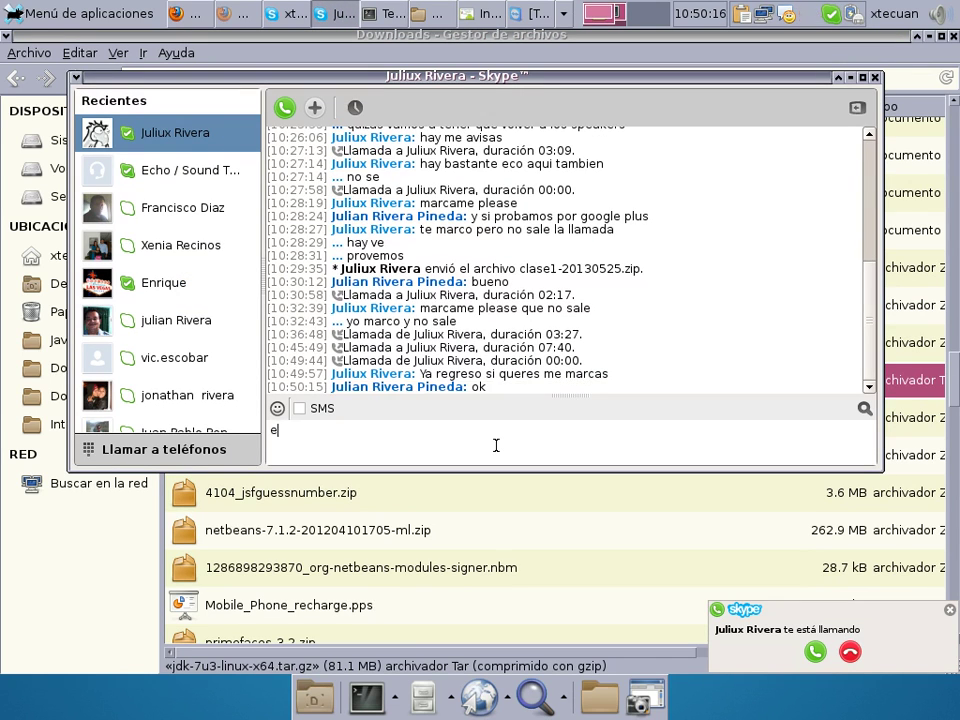
{"action": "type", "text": "estamos copiando los"}
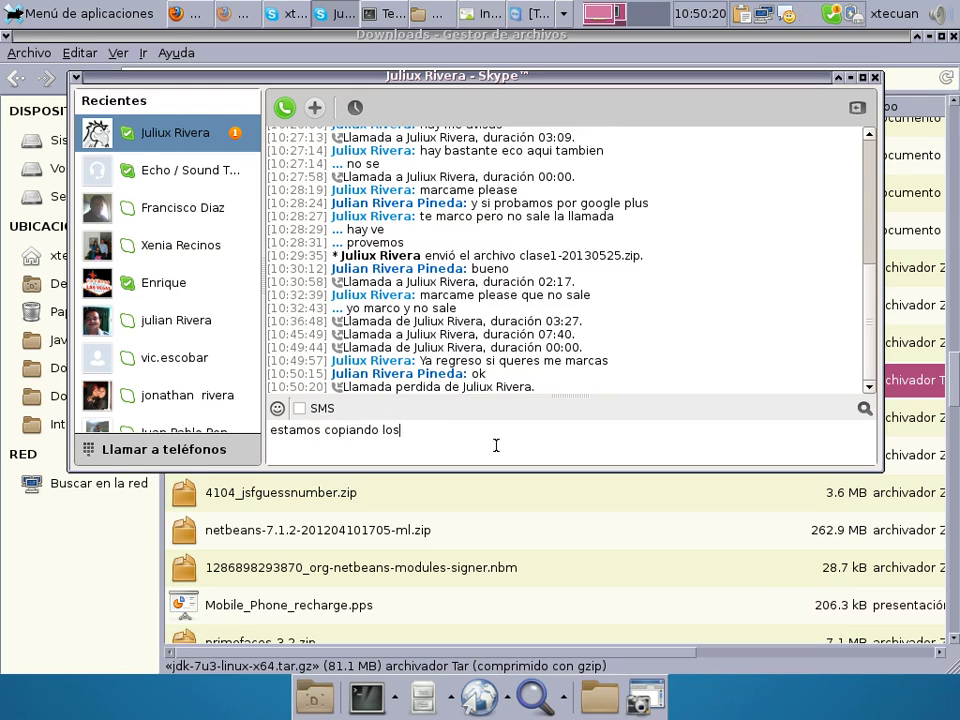
{"action": "type", "text": " archivos"}
{"action": "key", "text": "Return"}
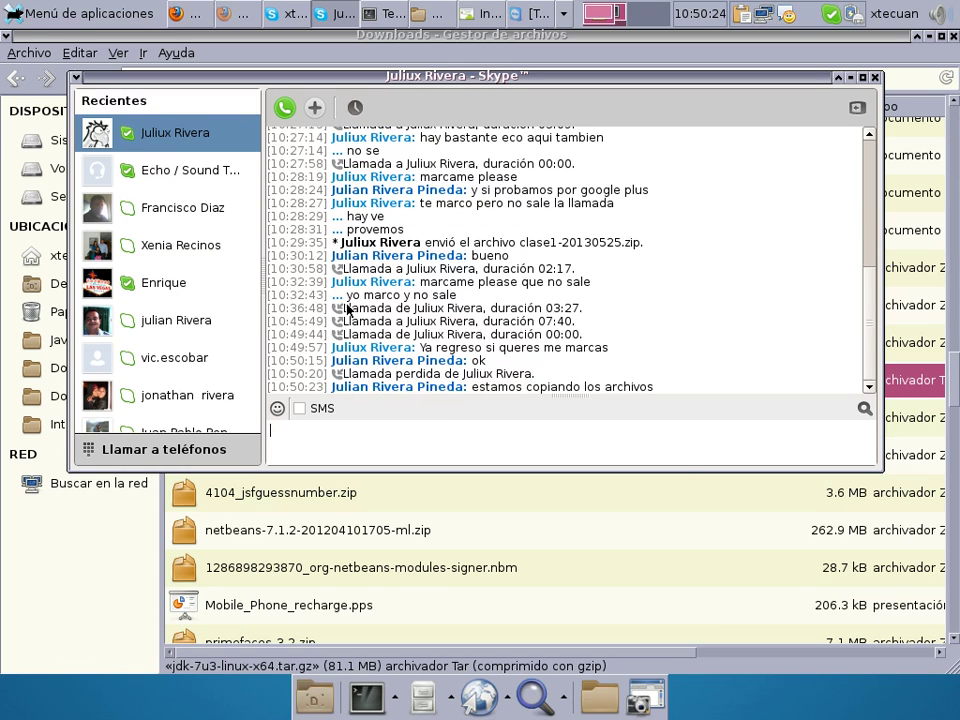
Look through the backup drive's home_xtecuan/Downloads list for JDK installers
{"action": "left_click", "coordinate": [452, 566]}
{"action": "scroll", "coordinate": [447, 553], "scroll_direction": "down", "scroll_amount": 1}
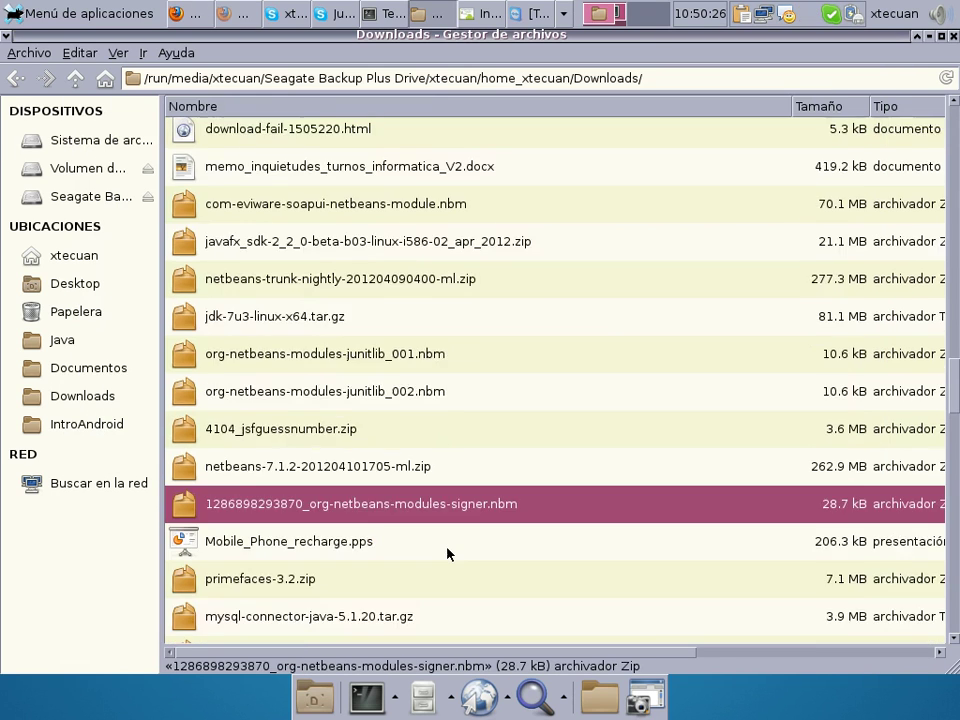
{"action": "scroll", "coordinate": [447, 553], "scroll_direction": "down", "scroll_amount": 3}
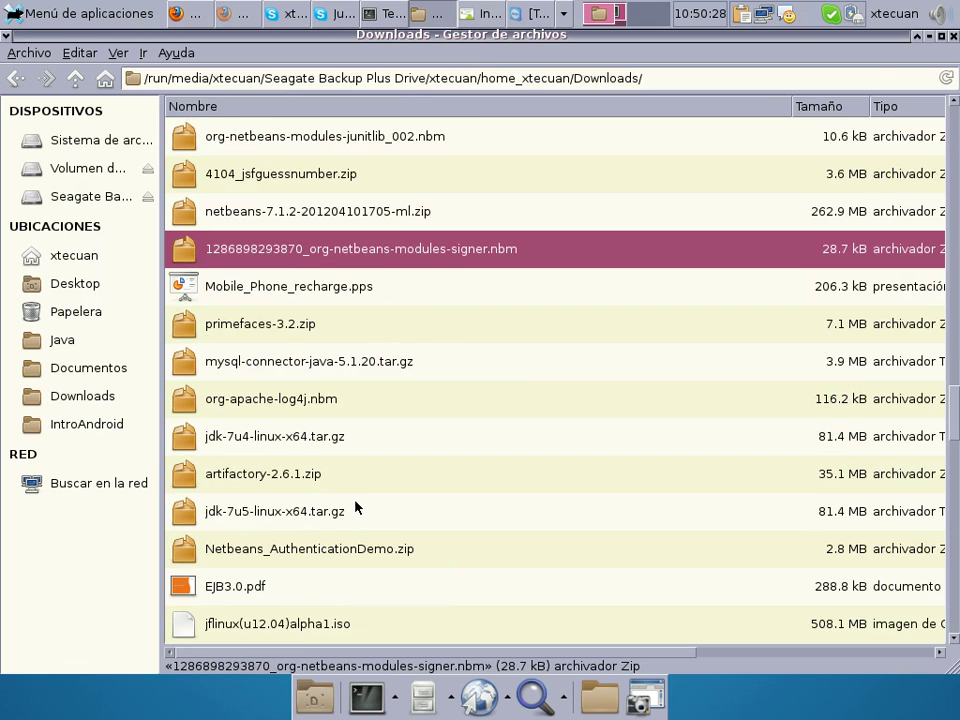
{"action": "scroll", "coordinate": [388, 504], "scroll_direction": "down", "scroll_amount": 3}
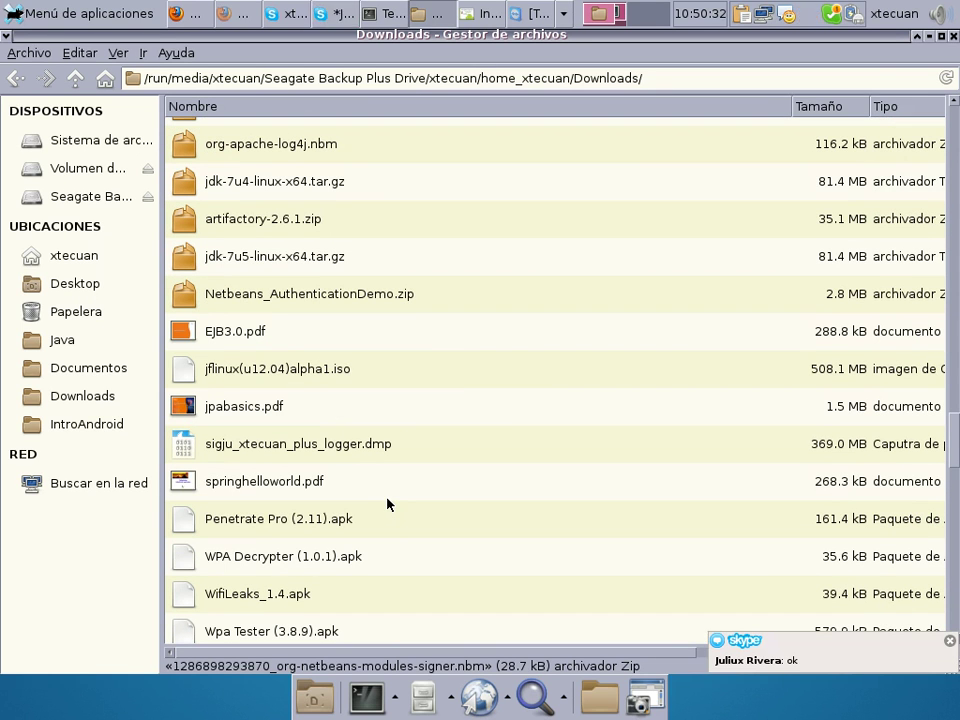
{"action": "scroll", "coordinate": [388, 502], "scroll_direction": "down", "scroll_amount": 4}
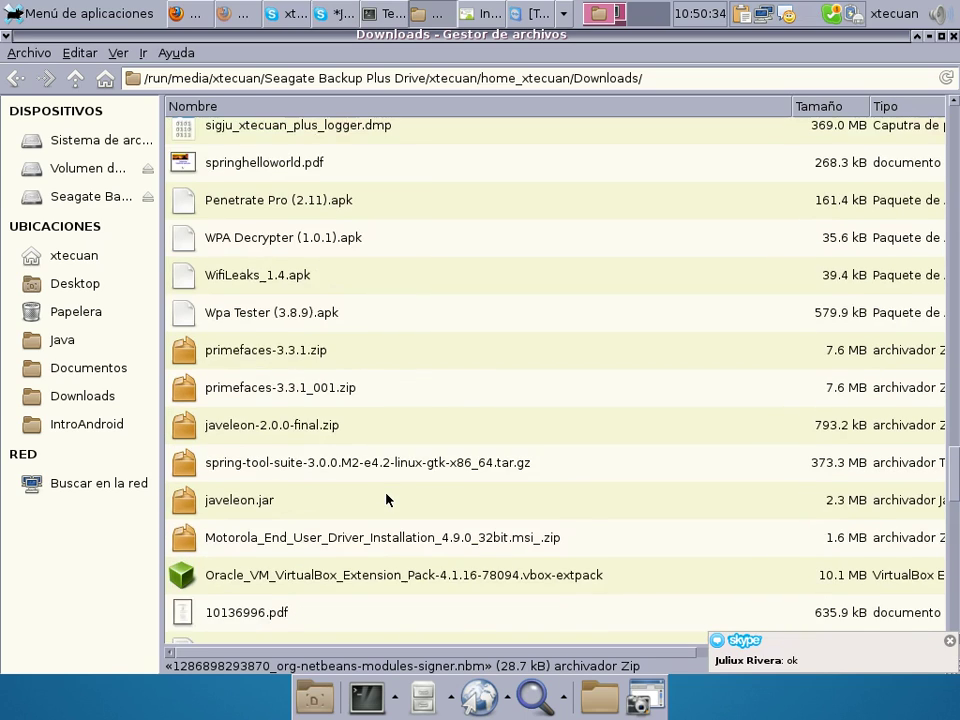
{"action": "scroll", "coordinate": [388, 500], "scroll_direction": "down", "scroll_amount": 10}
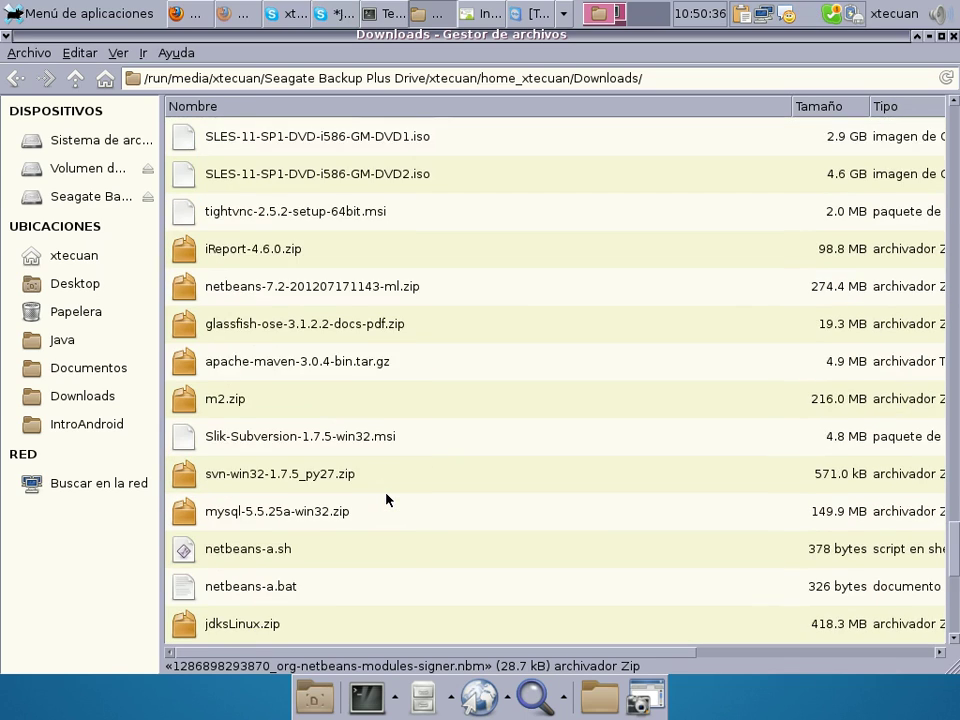
{"action": "scroll", "coordinate": [388, 500], "scroll_direction": "down", "scroll_amount": 3}
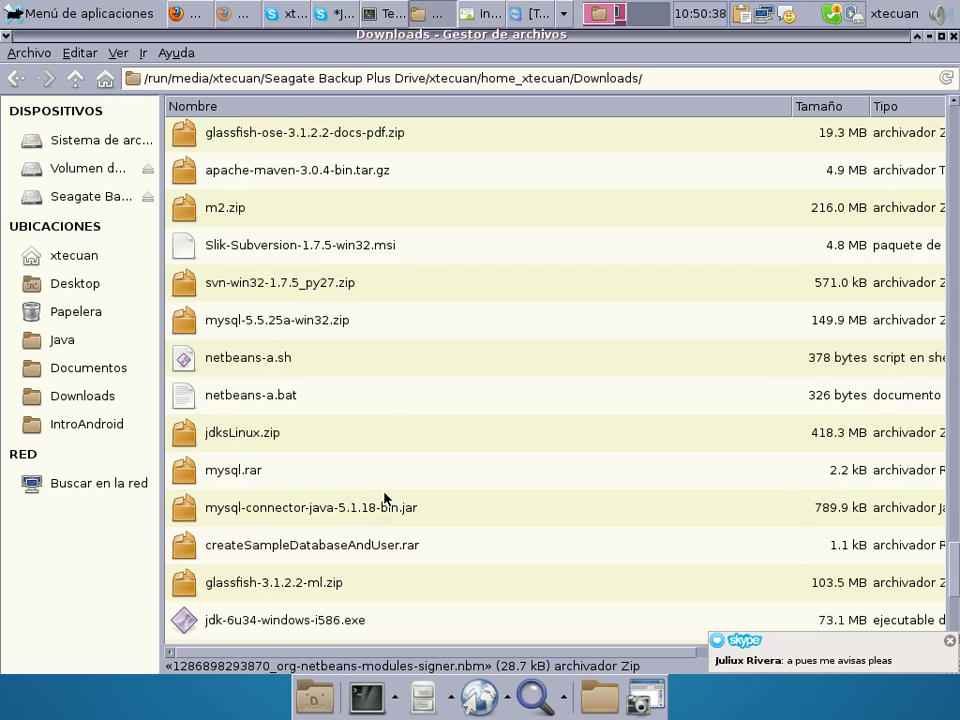
{"action": "scroll", "coordinate": [366, 461], "scroll_direction": "down", "scroll_amount": 3}
{"action": "scroll", "coordinate": [366, 461], "scroll_direction": "up", "scroll_amount": 3}
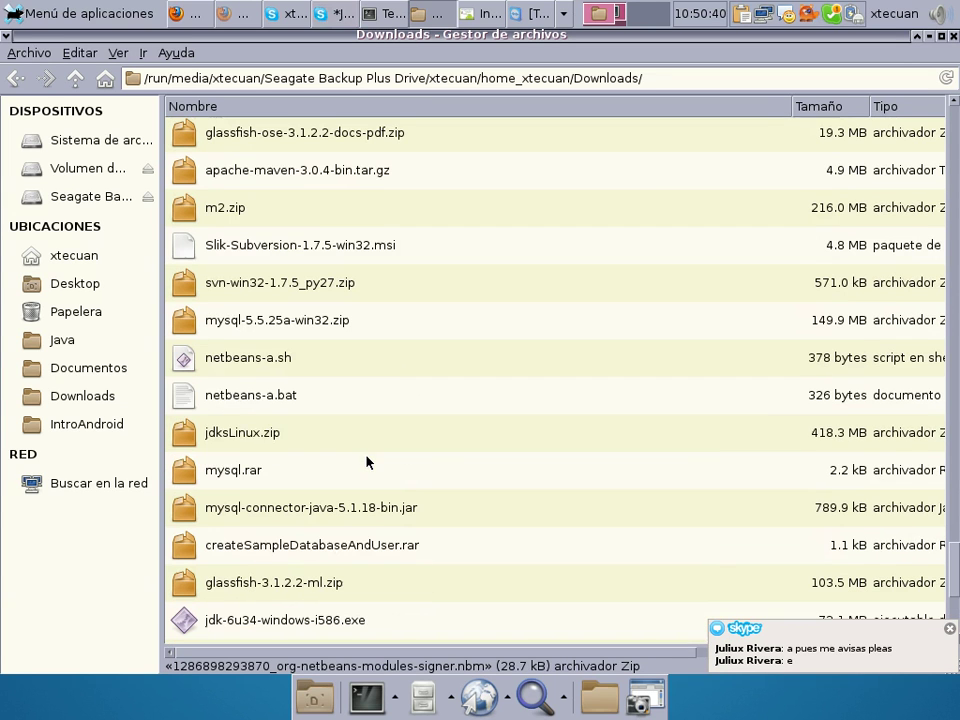
Search the backup Downloads folder for names starting with "jd" and select jdk-6u34-windows-i586.exe
{"action": "left_click", "coordinate": [358, 441]}
{"action": "type", "text": "jd"}
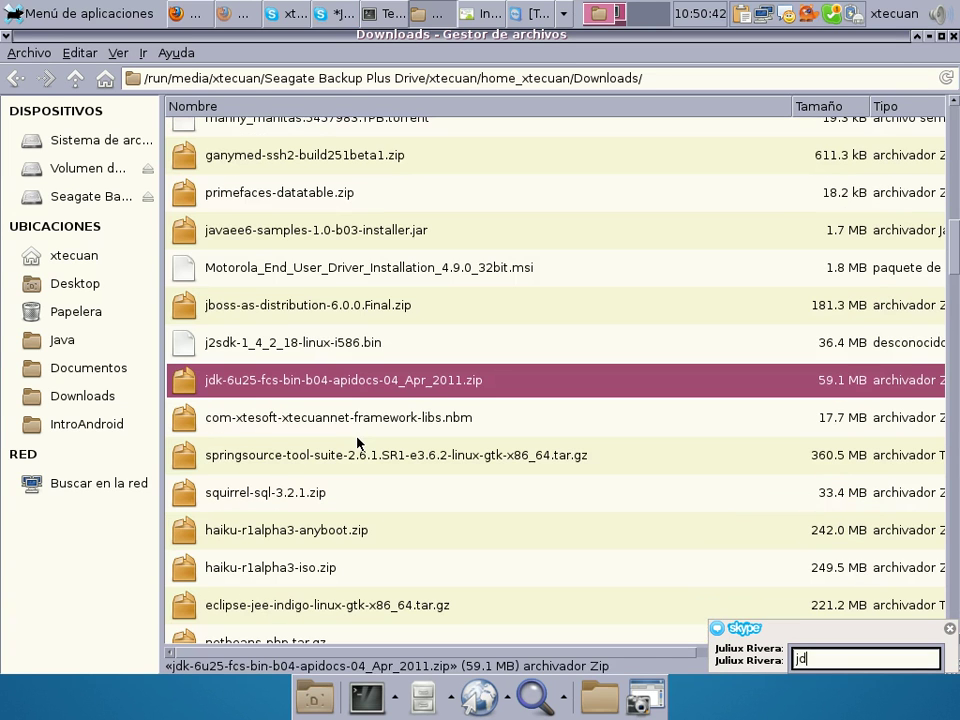
{"action": "key", "text": "Down"}
{"action": "key", "text": "Down"}
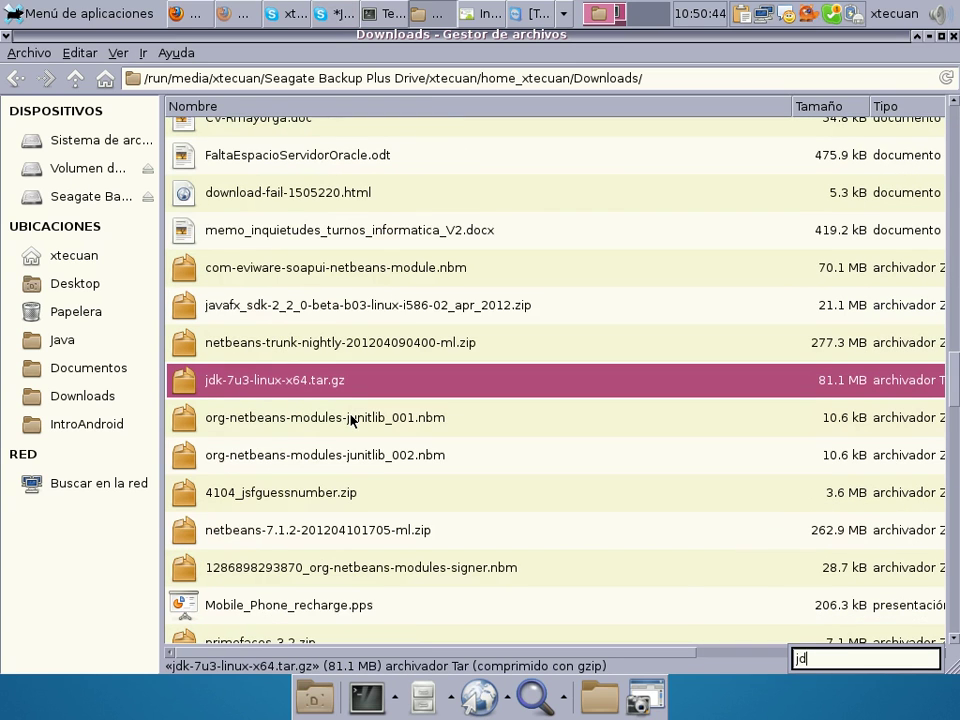
{"action": "key", "text": "Down"}
{"action": "key", "text": "Down"}
{"action": "key", "text": "Down"}
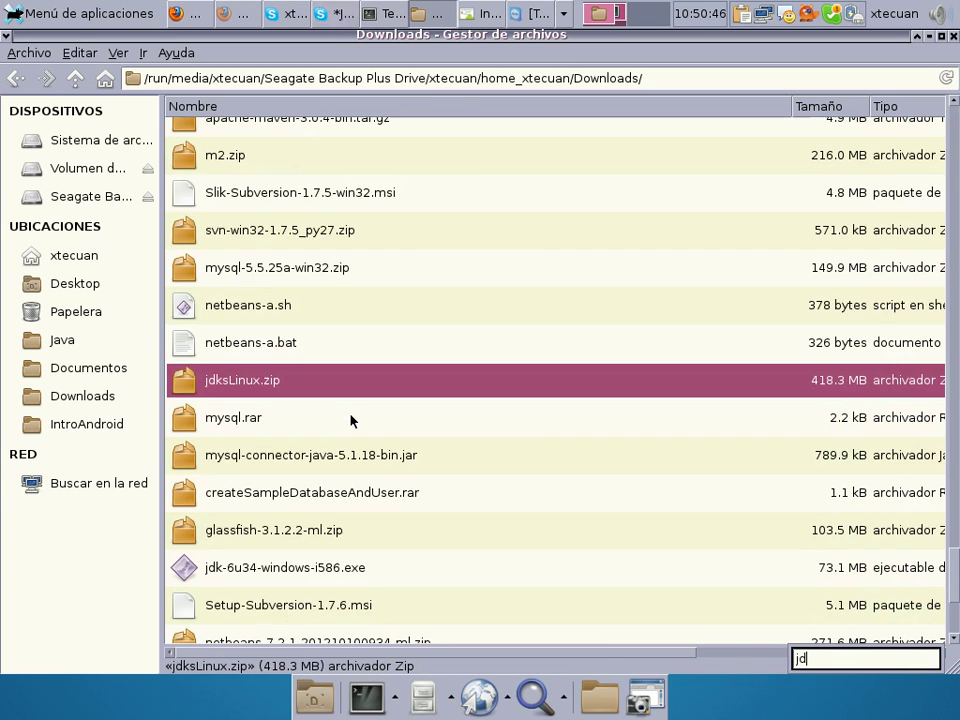
{"action": "key", "text": "Down"}
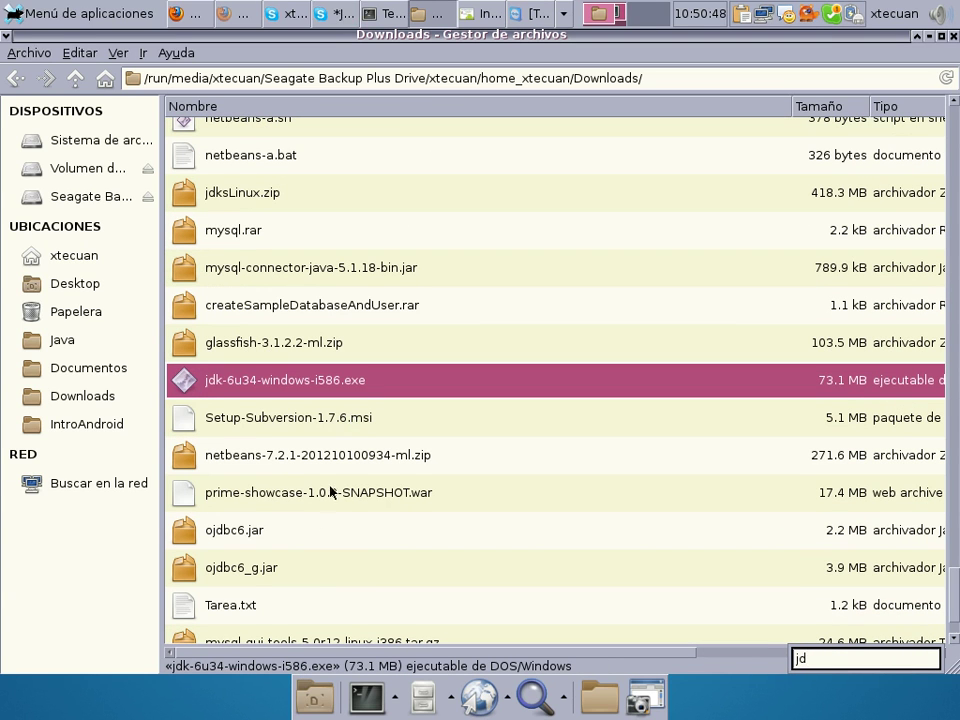
Copy jdk-6u34-windows-i586.exe from the backup folder to the B24A91064A90C88D volume
{"action": "right_click", "coordinate": [239, 385]}
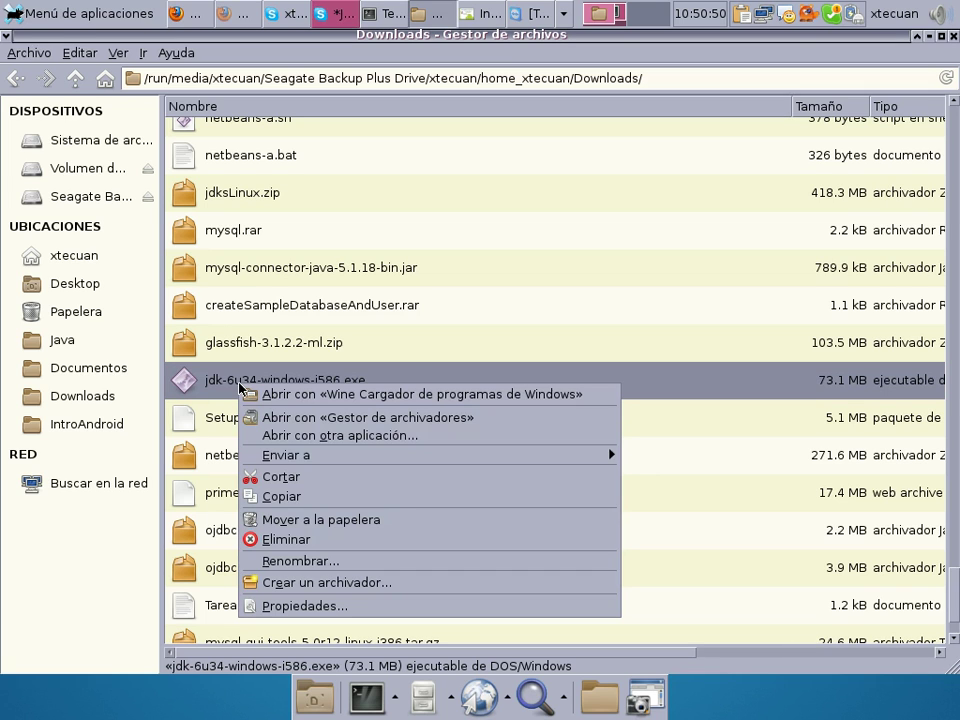
{"action": "left_click", "coordinate": [285, 497]}
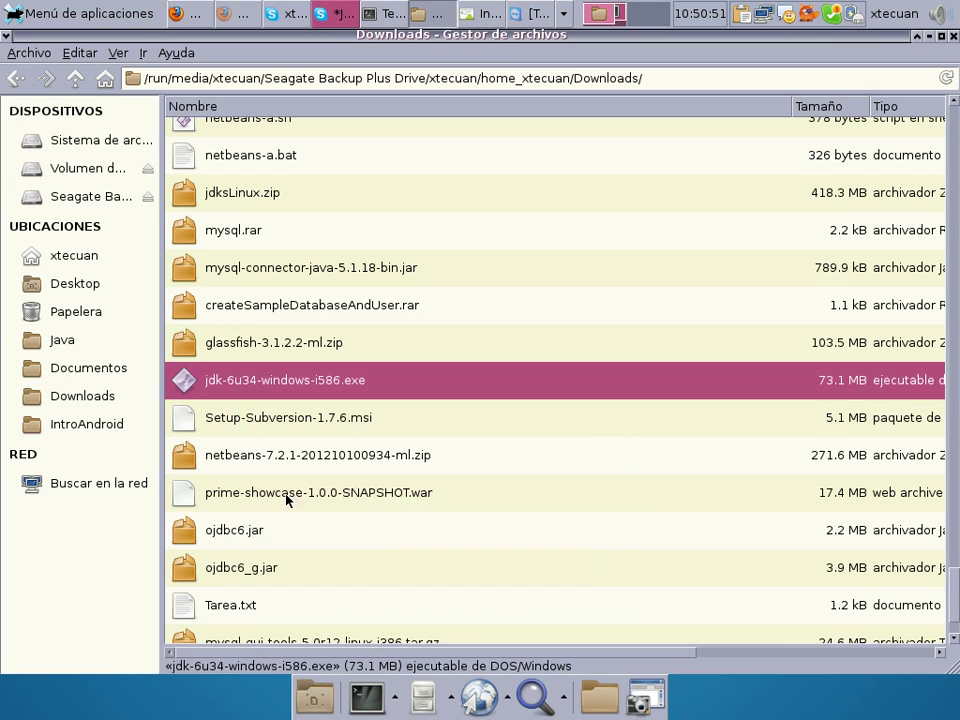
{"action": "left_click", "coordinate": [58, 172]}
{"action": "left_click", "coordinate": [79, 52]}
{"action": "left_click", "coordinate": [108, 111]}
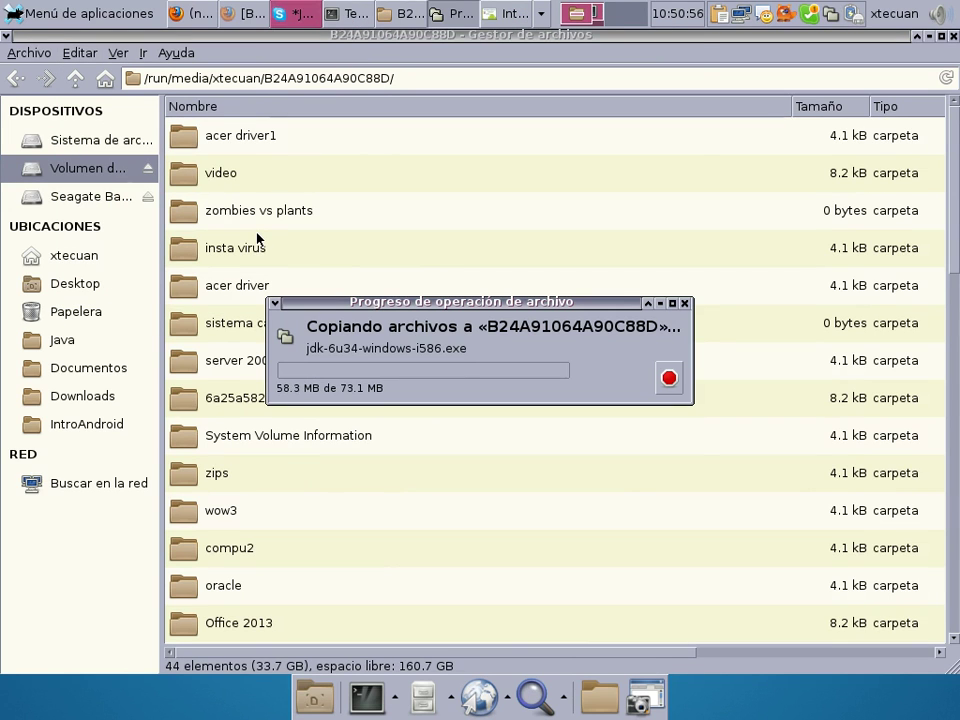
Copy jdk-6u34-windows-i586.exe from the B24A91064A90C88D volume into the home Downloads folder
{"action": "right_click", "coordinate": [362, 624]}
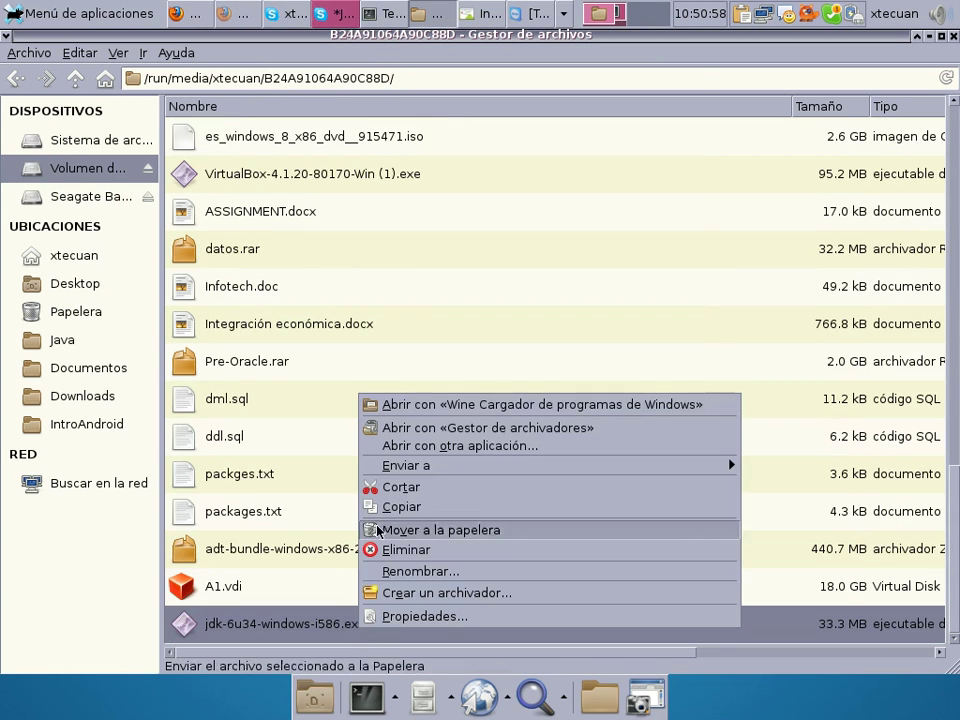
{"action": "left_click", "coordinate": [379, 506]}
{"action": "left_click", "coordinate": [58, 396]}
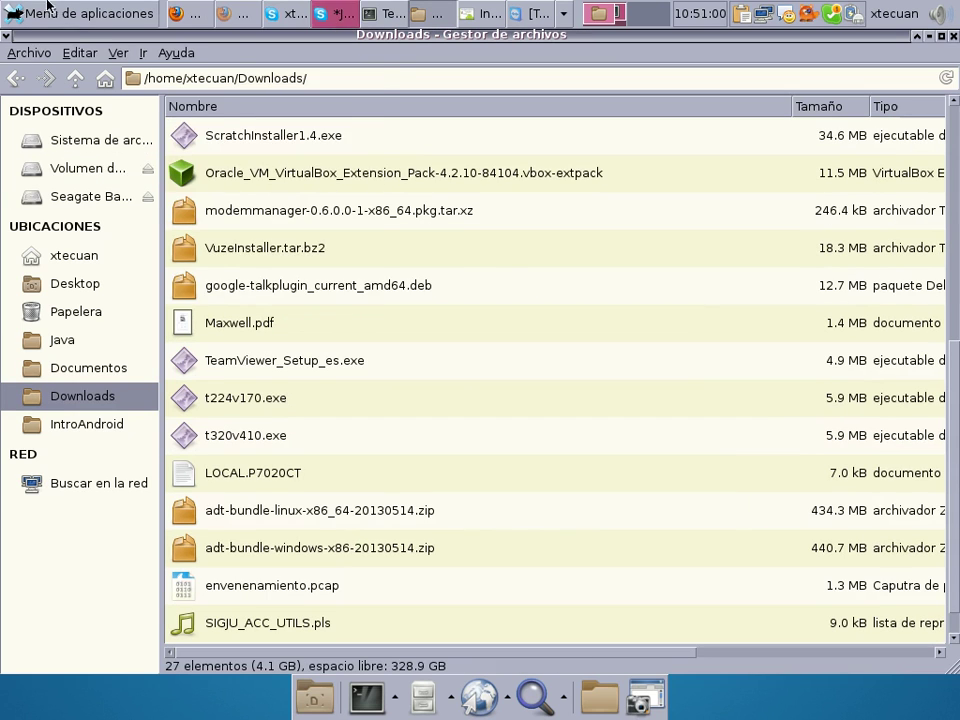
{"action": "left_click", "coordinate": [80, 52]}
{"action": "left_click", "coordinate": [80, 112]}
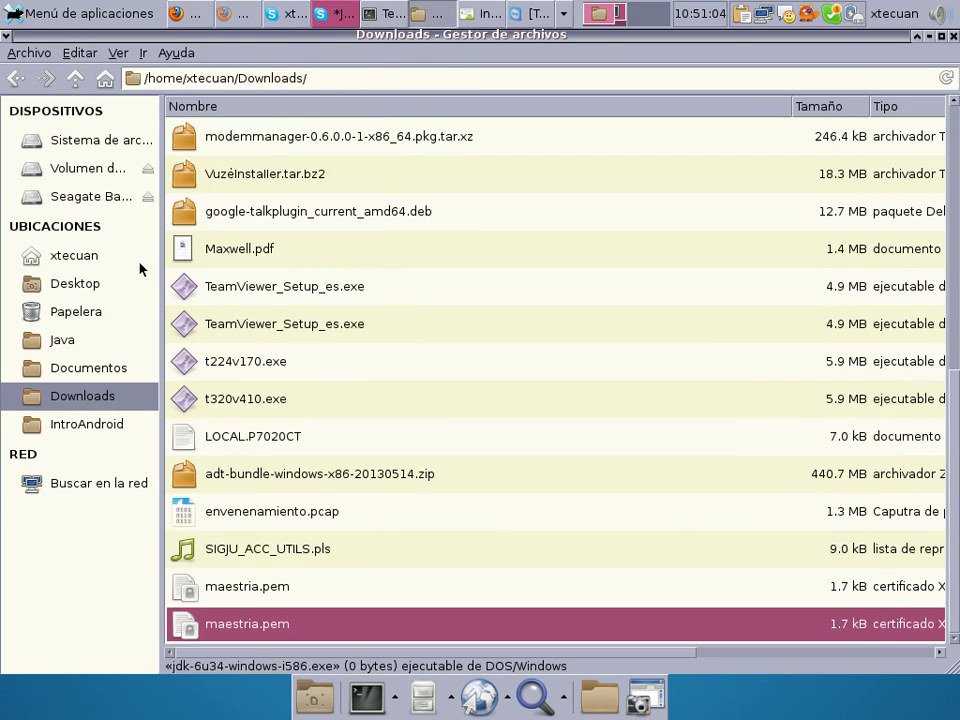
Open the B24A91064A90C88D volume and eject it
{"action": "left_click", "coordinate": [86, 170]}
{"action": "right_click", "coordinate": [84, 171]}
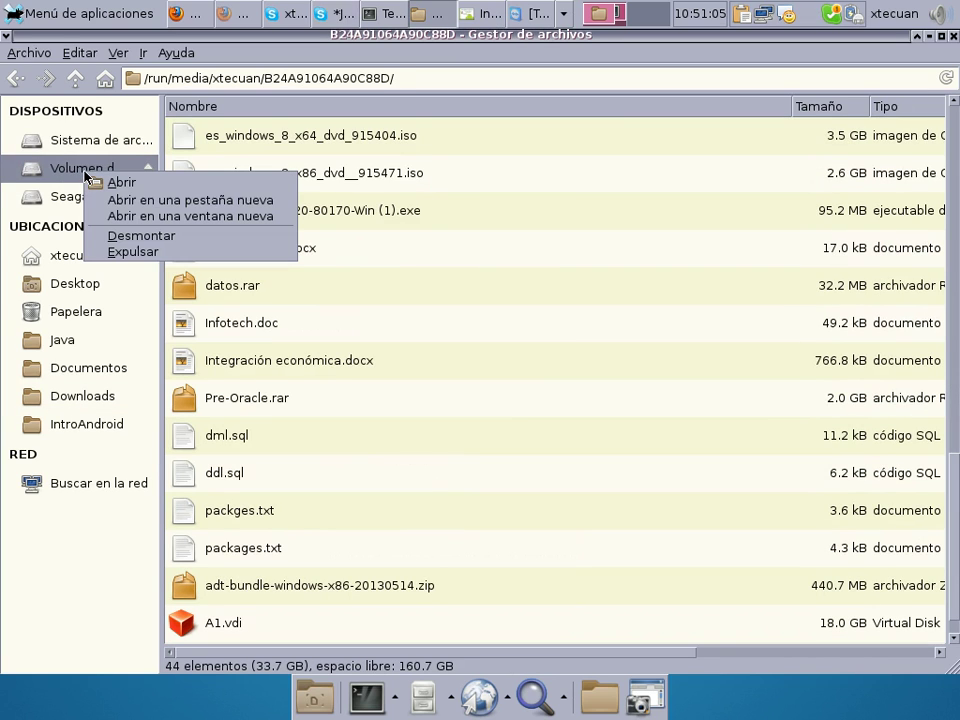
{"action": "left_click", "coordinate": [110, 251]}
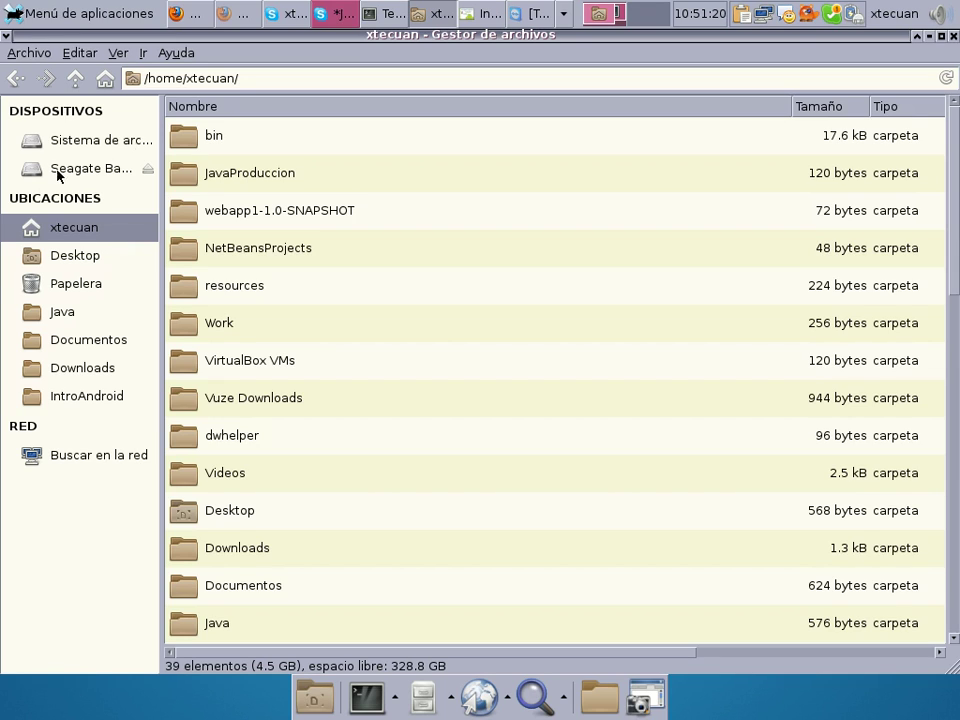
Search the home Downloads folder for files starting with "jd" to check for the copied JDK installer
{"action": "left_click", "coordinate": [96, 370]}
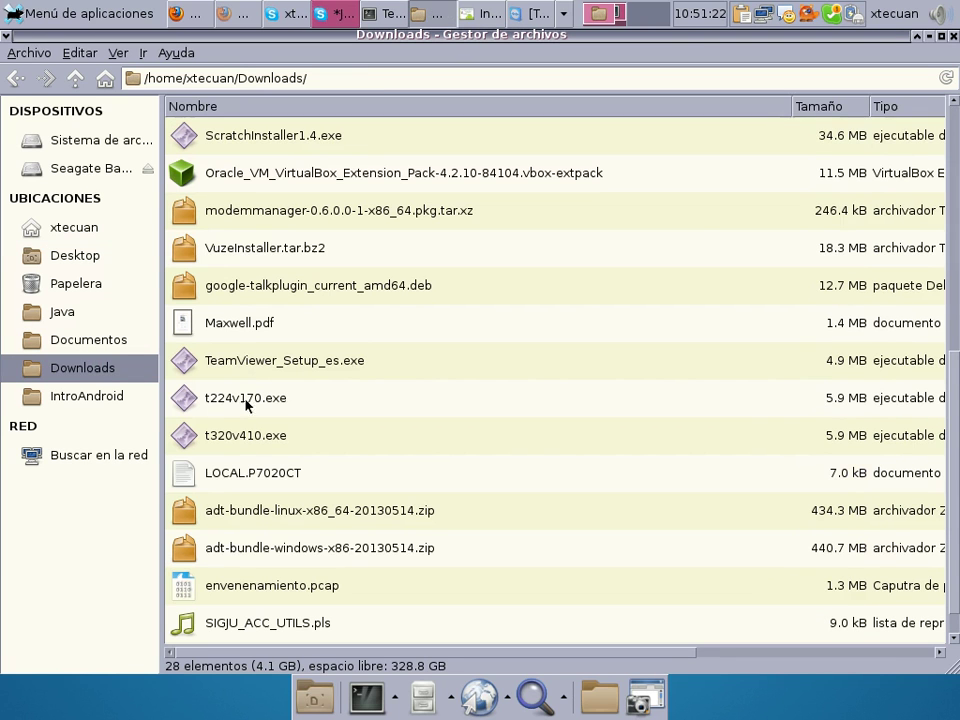
{"action": "left_click", "coordinate": [290, 412]}
{"action": "type", "text": "jd"}
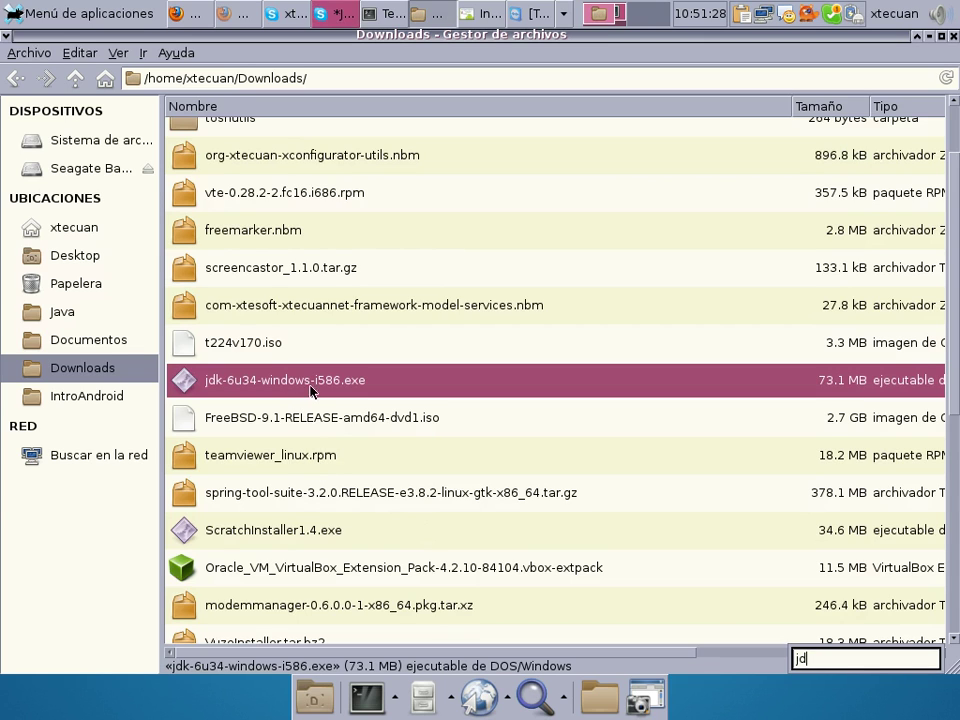
{"action": "left_click", "coordinate": [305, 318]}
{"action": "left_click", "coordinate": [313, 466]}
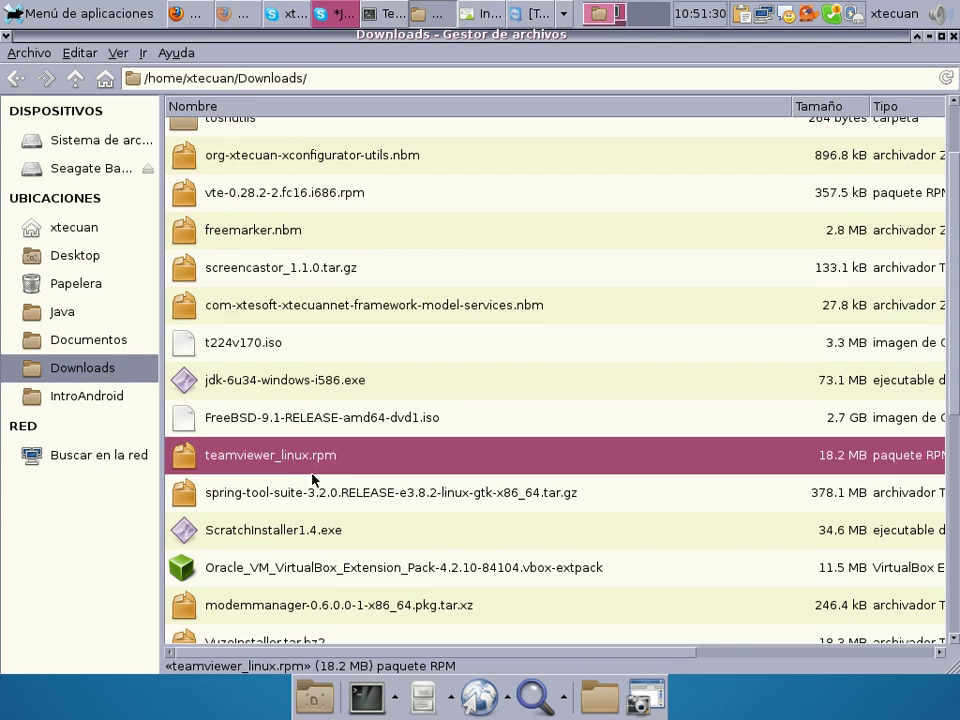
Find adt-bundle-windows-x86-20130514.zip in Downloads by searching "ad" and copy it to the HP V165W drive
{"action": "left_click", "coordinate": [312, 478]}
{"action": "type", "text": "ad"}
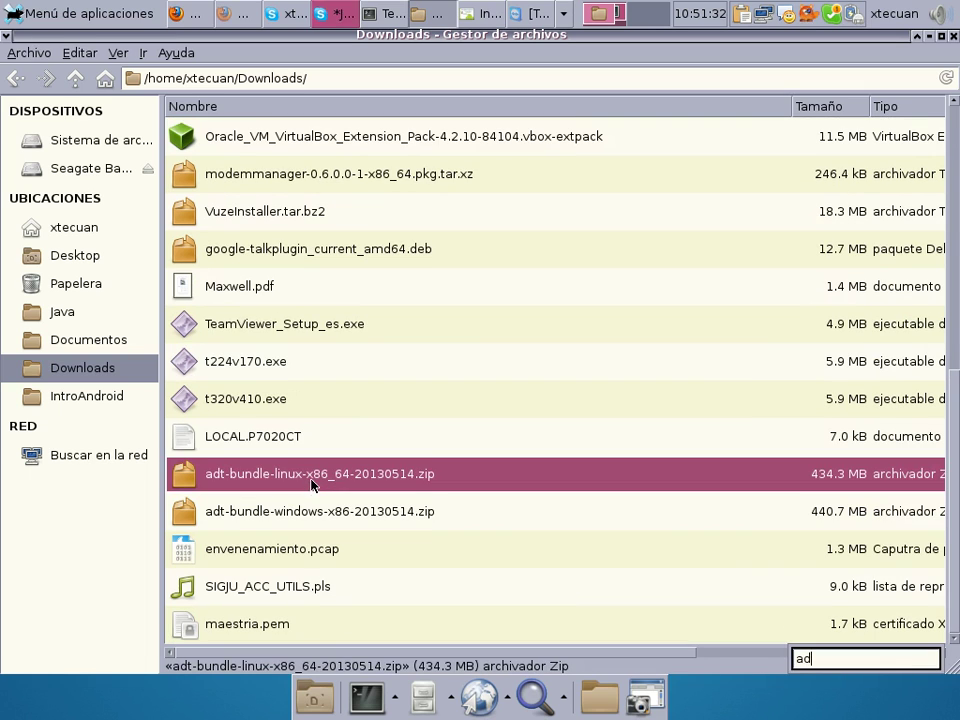
{"action": "left_click", "coordinate": [313, 514]}
{"action": "right_click", "coordinate": [313, 514]}
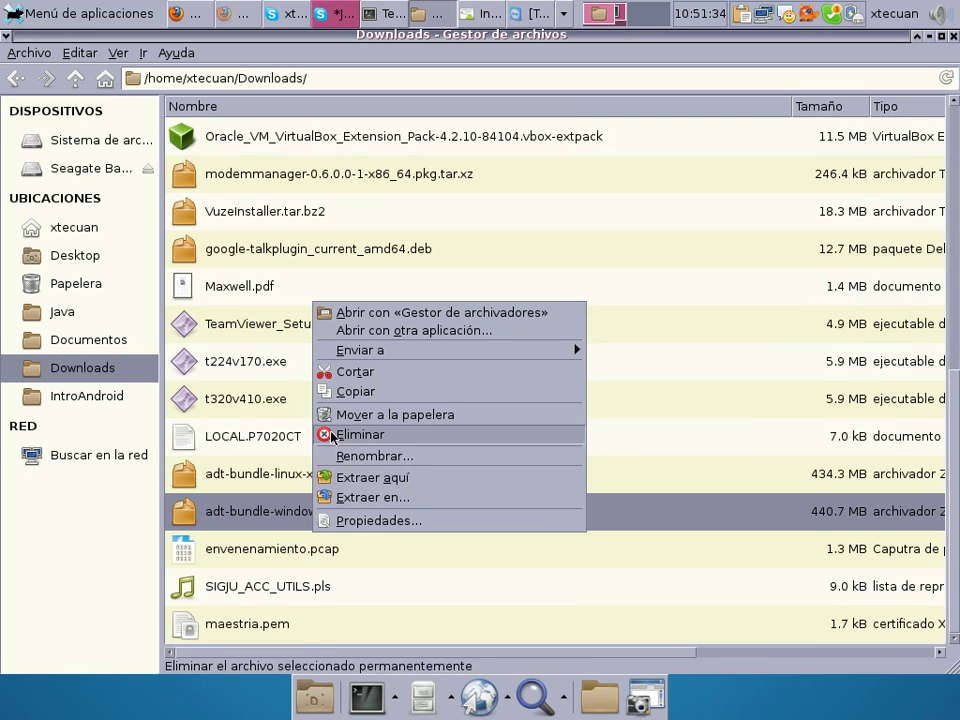
{"action": "left_click", "coordinate": [330, 391]}
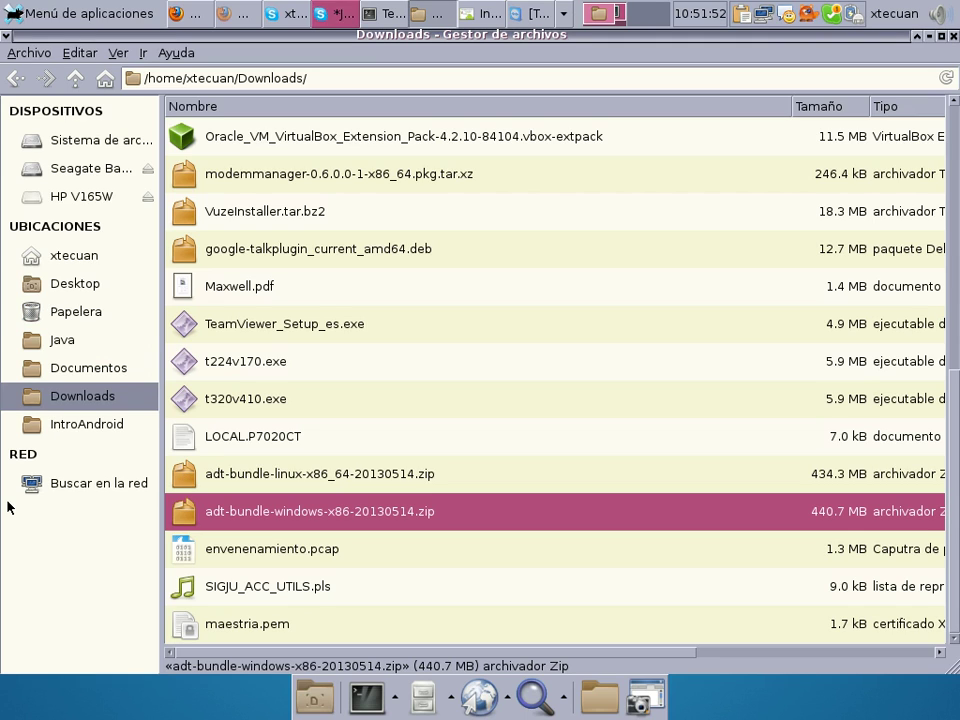
{"action": "left_click", "coordinate": [78, 197]}
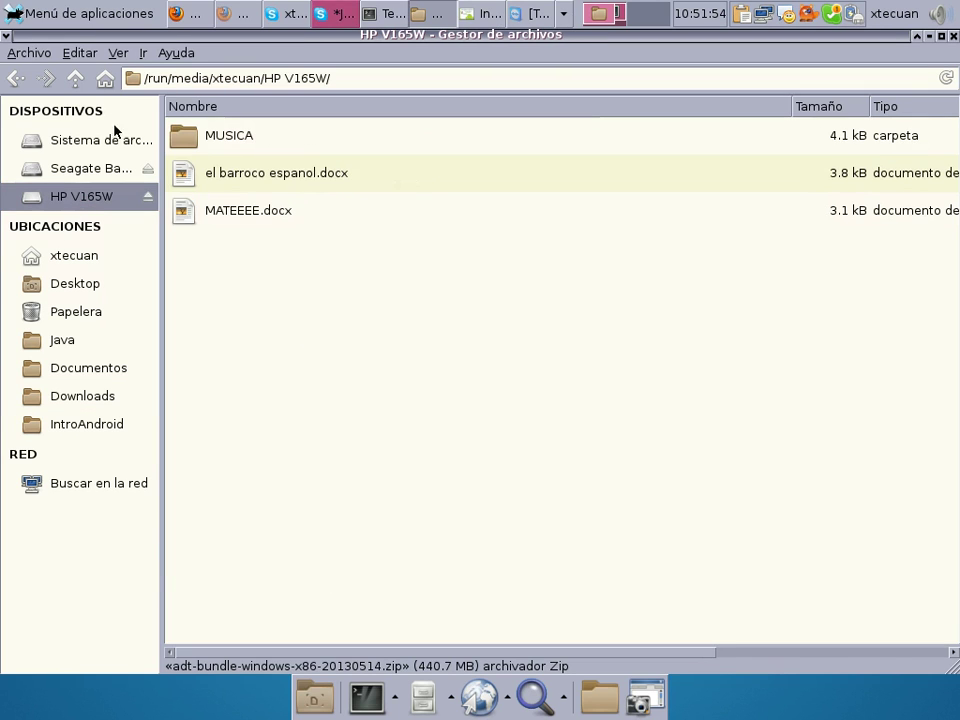
{"action": "right_click", "coordinate": [293, 340]}
{"action": "left_click", "coordinate": [336, 388]}
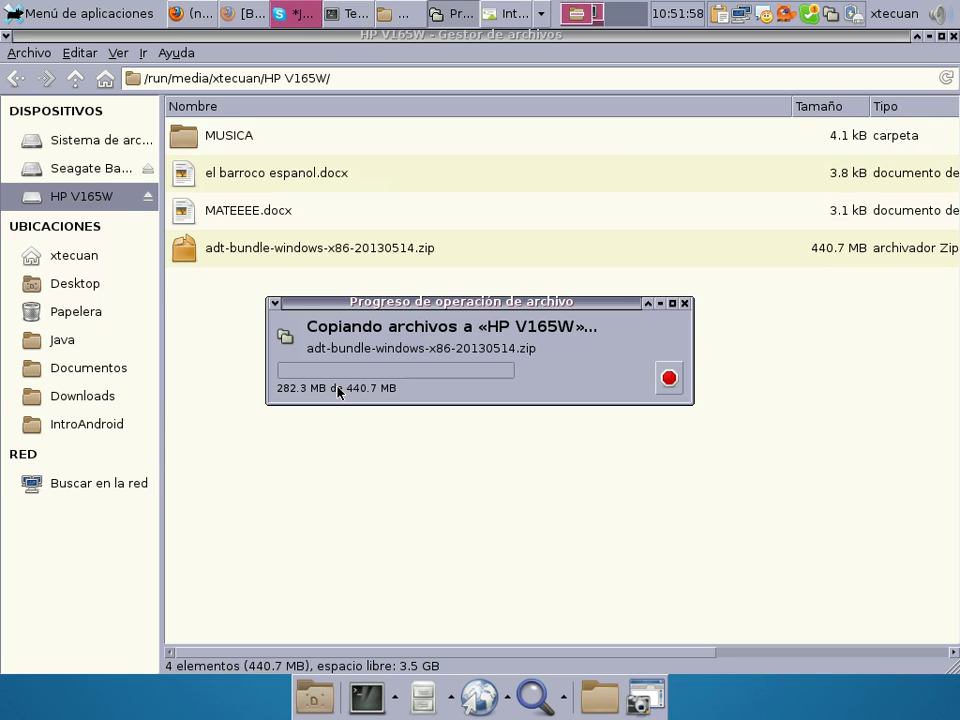
Find jdk-6u34-windows-i586.exe in Downloads by searching "jd" and copy it to the HP V165W drive
{"action": "left_click", "coordinate": [105, 398]}
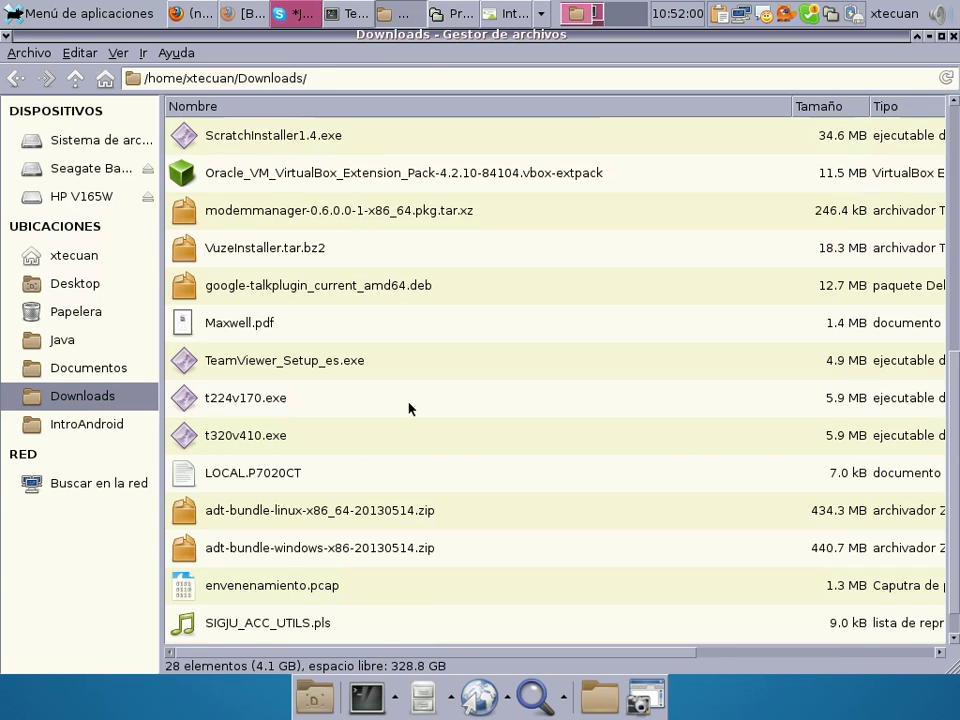
{"action": "left_click", "coordinate": [291, 398]}
{"action": "type", "text": "jd"}
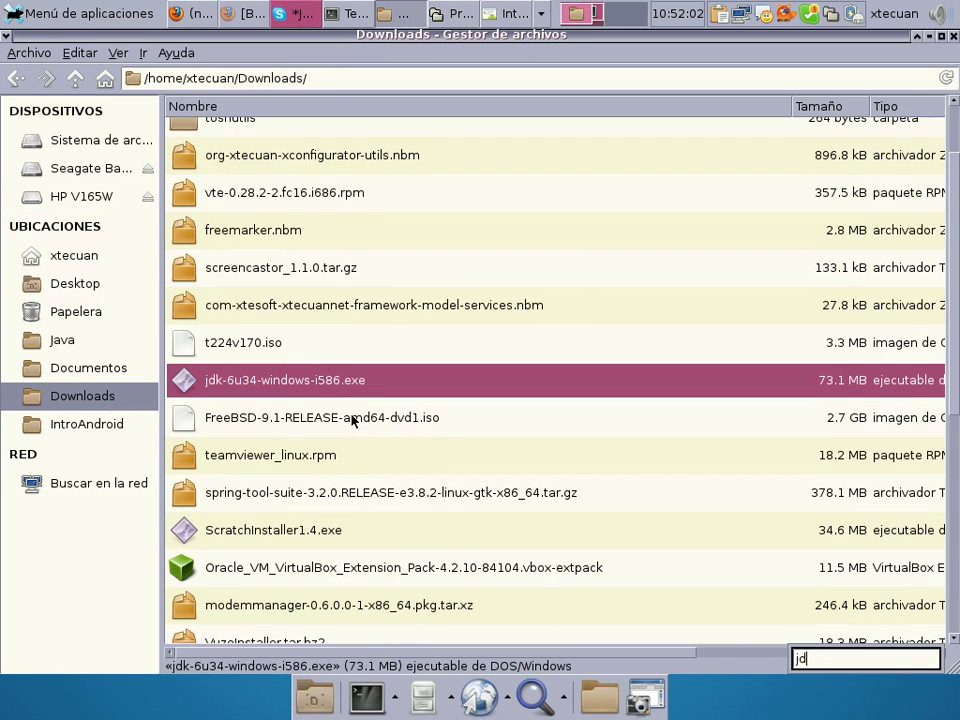
{"action": "left_click", "coordinate": [315, 382]}
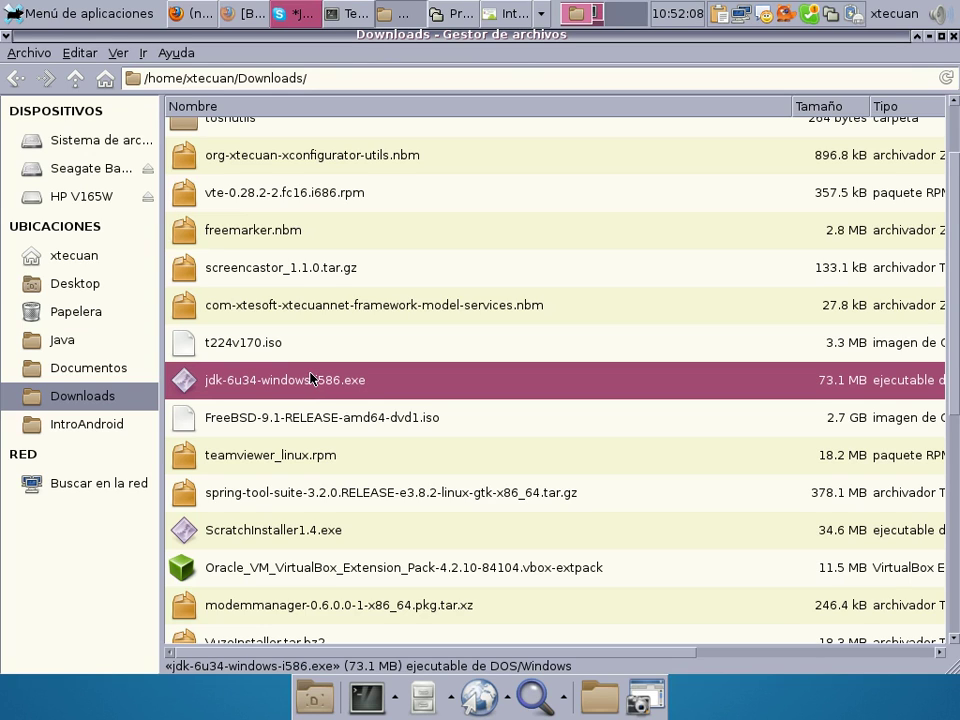
{"action": "right_click", "coordinate": [307, 377]}
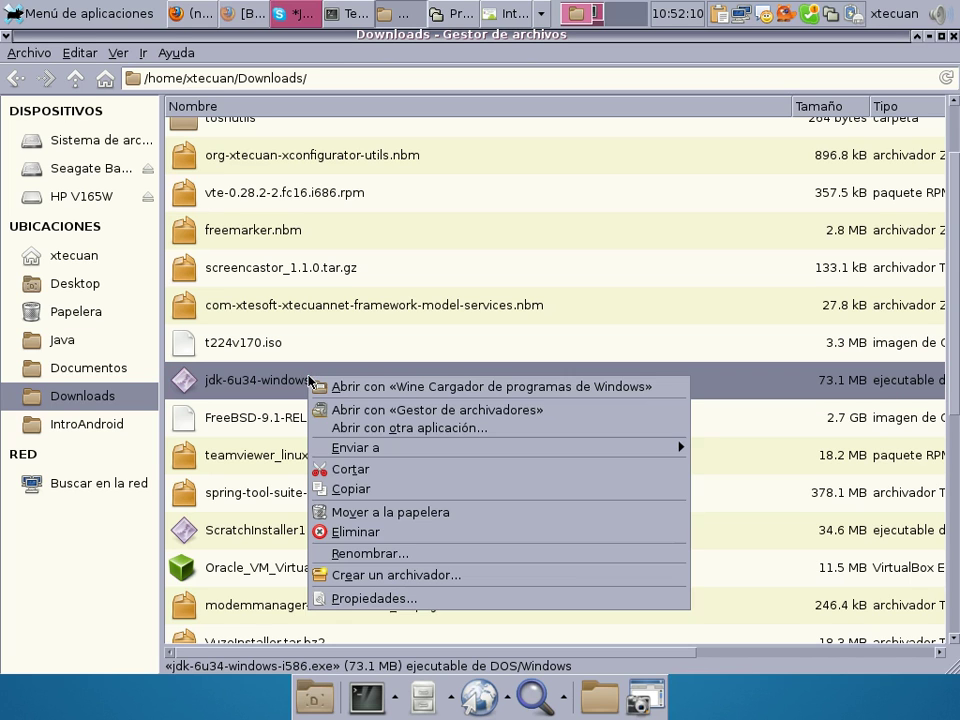
{"action": "left_click", "coordinate": [358, 492]}
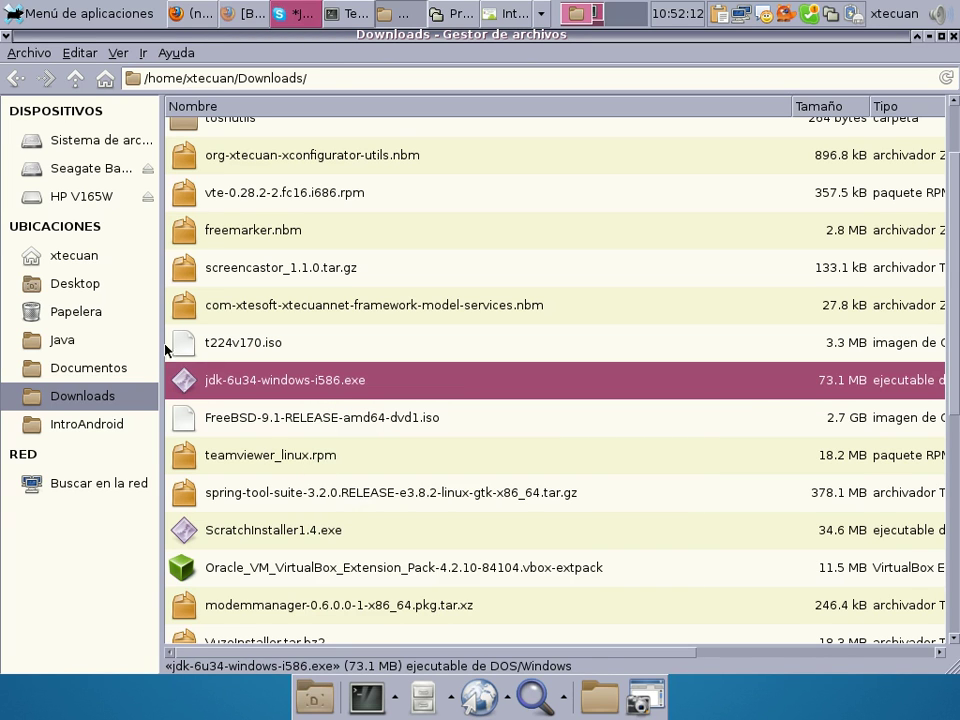
{"action": "left_click", "coordinate": [85, 196]}
{"action": "right_click", "coordinate": [280, 347]}
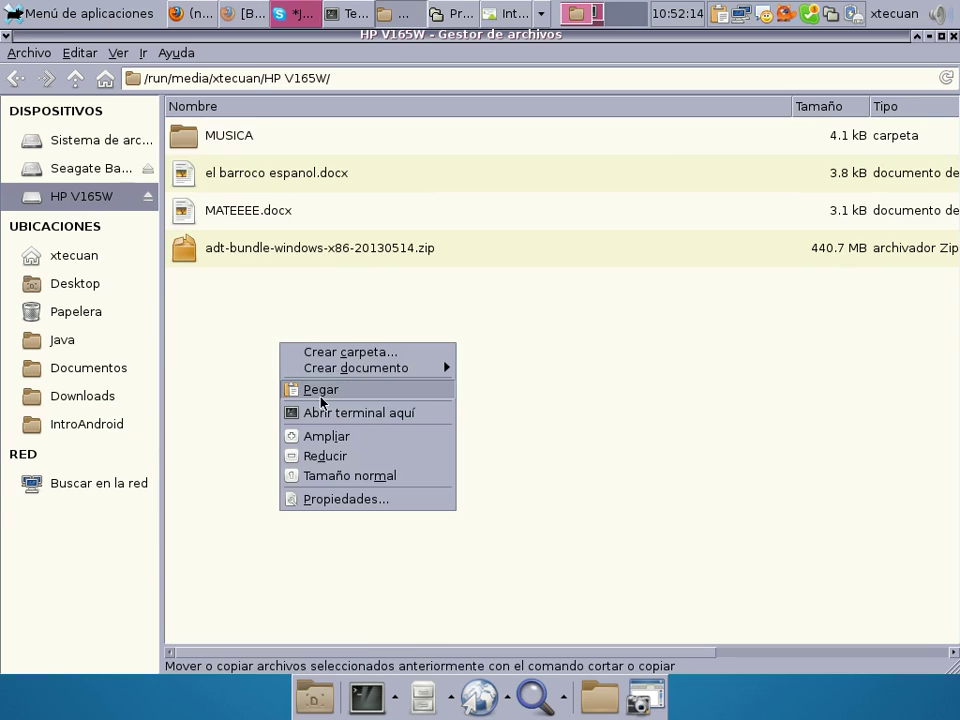
{"action": "left_click", "coordinate": [318, 393]}
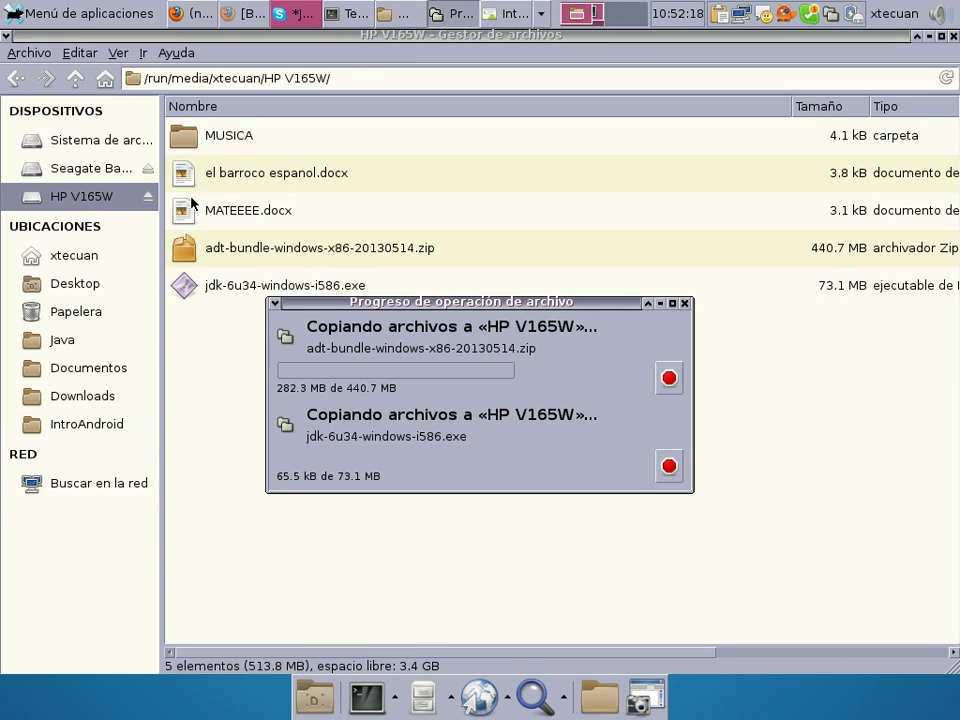
Open the Seagate Backup Plus Drive and eject it
{"action": "left_click", "coordinate": [135, 169]}
{"action": "right_click", "coordinate": [118, 163]}
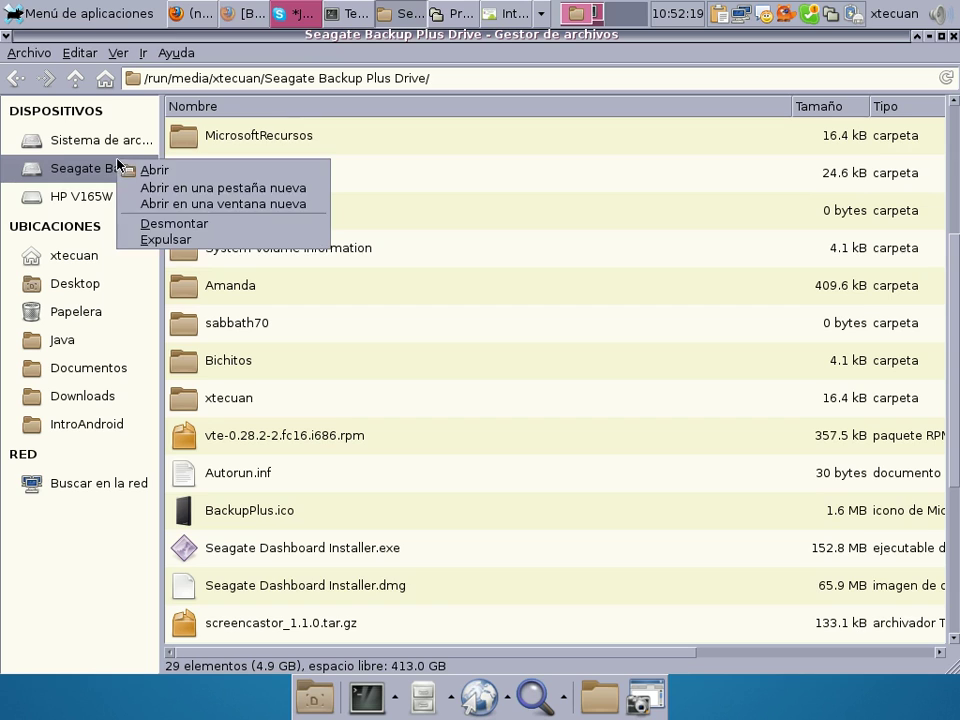
{"action": "left_click", "coordinate": [140, 239]}
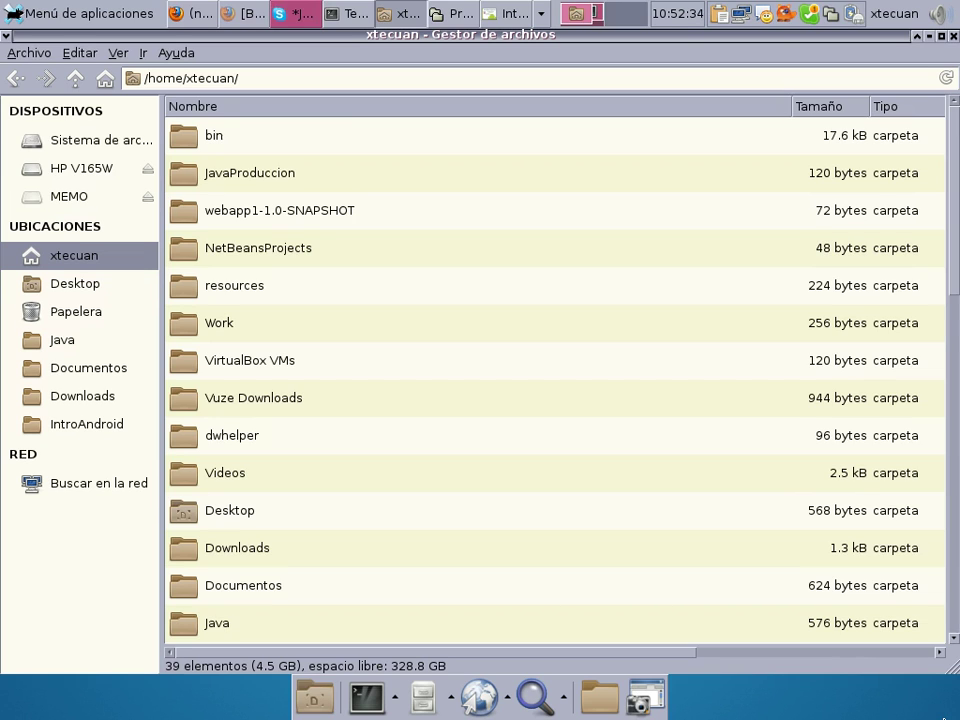
Switch to Skype, send the reply "si" in the open chat, and return to the file manager
{"action": "left_click", "coordinate": [300, 15]}
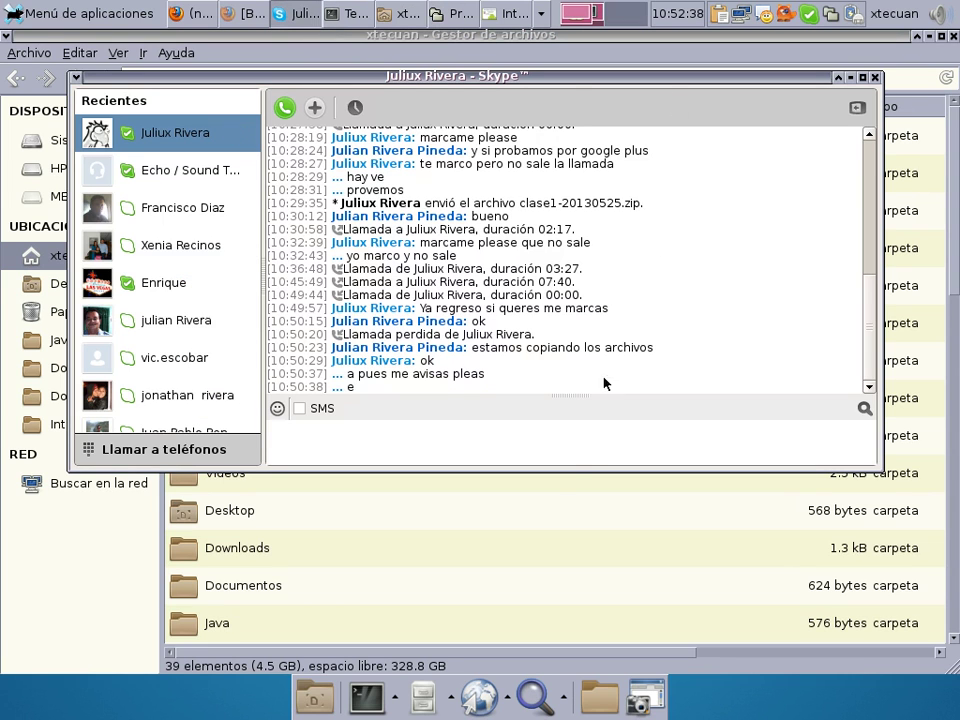
{"action": "type", "text": "si"}
{"action": "key", "text": "Return"}
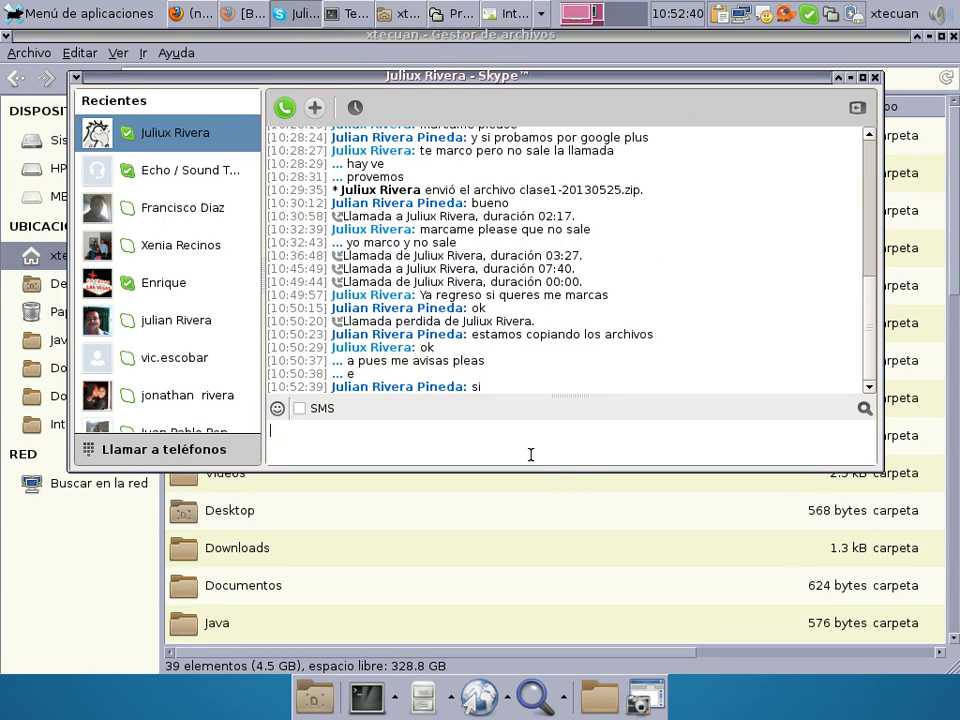
{"action": "left_click", "coordinate": [638, 55]}
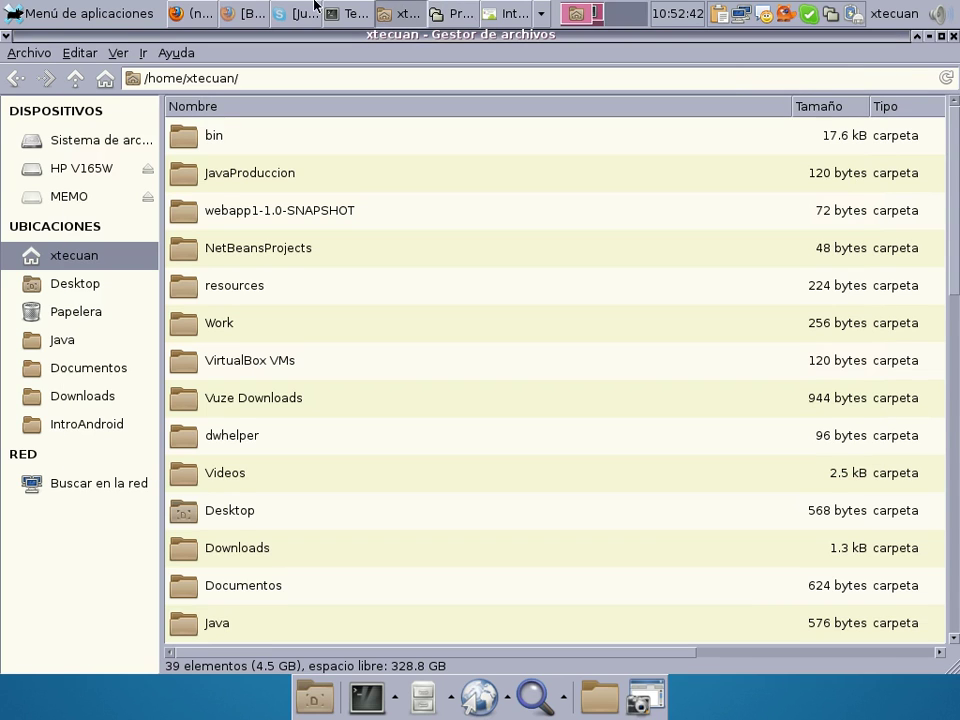
Check the file copy progress and paste the copied jdk-6u34-windows-i586.exe into the MEMO drive
{"action": "left_click", "coordinate": [458, 13]}
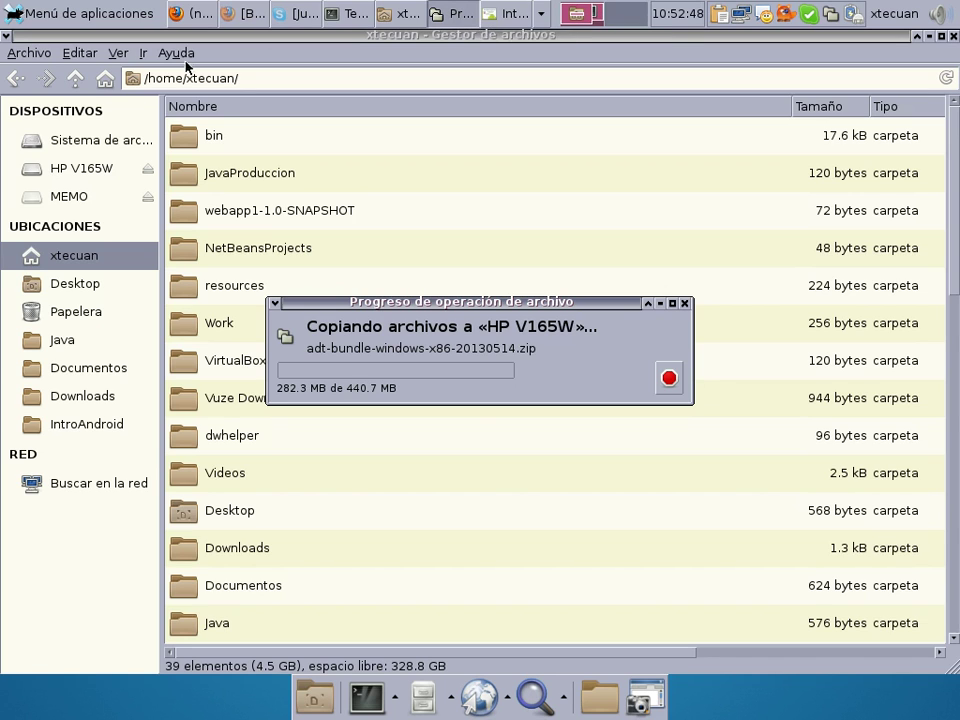
{"action": "left_click", "coordinate": [95, 196]}
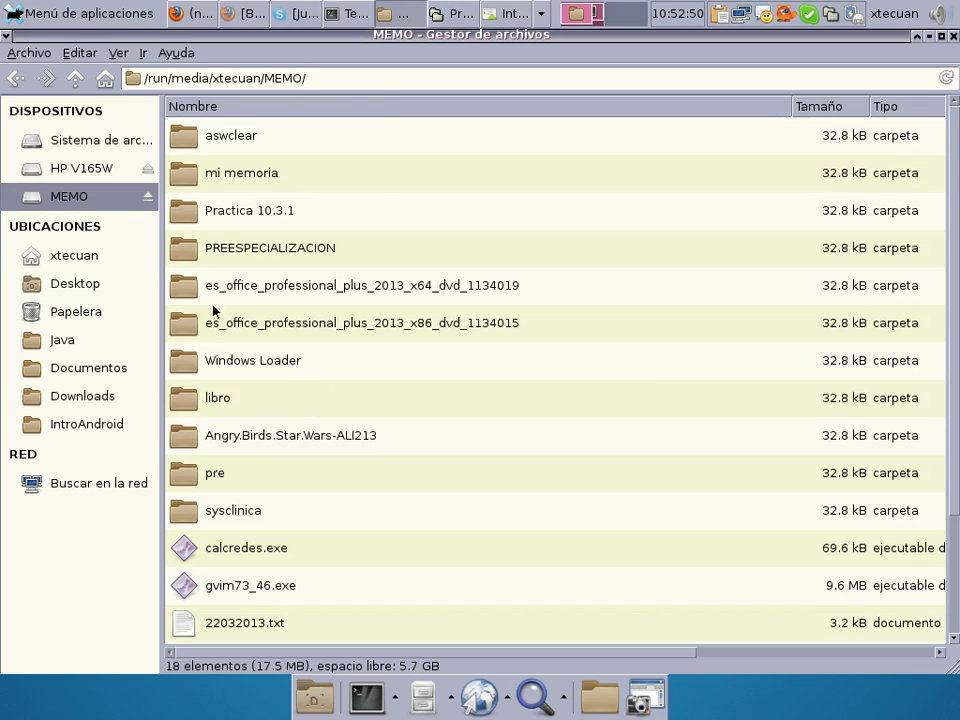
{"action": "left_click", "coordinate": [79, 52]}
{"action": "left_click", "coordinate": [98, 113]}
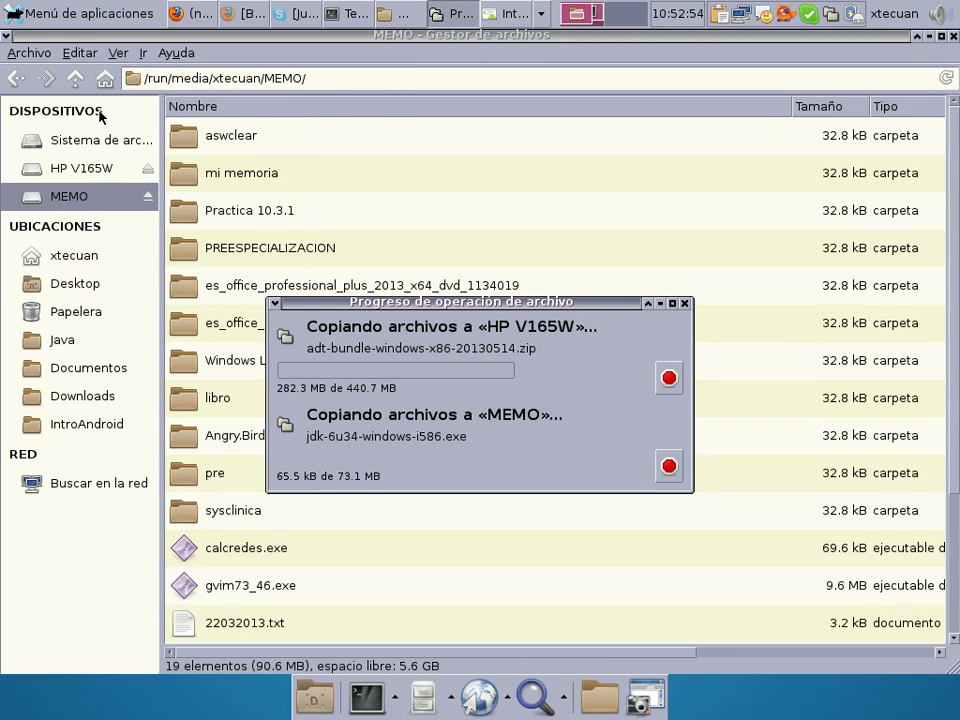
Find adt-bundle-windows-x86-20130514.zip in Downloads by searching "ad" and copy it to the MEMO drive
{"action": "left_click", "coordinate": [103, 396]}
{"action": "left_click", "coordinate": [270, 505]}
{"action": "type", "text": "ad"}
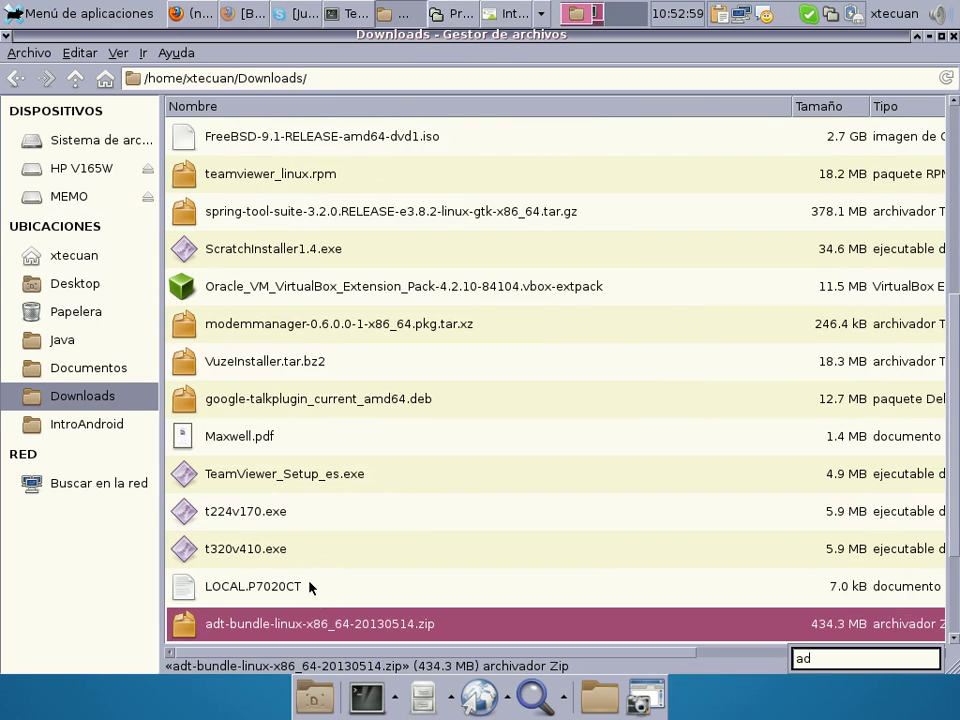
{"action": "key", "text": "Down"}
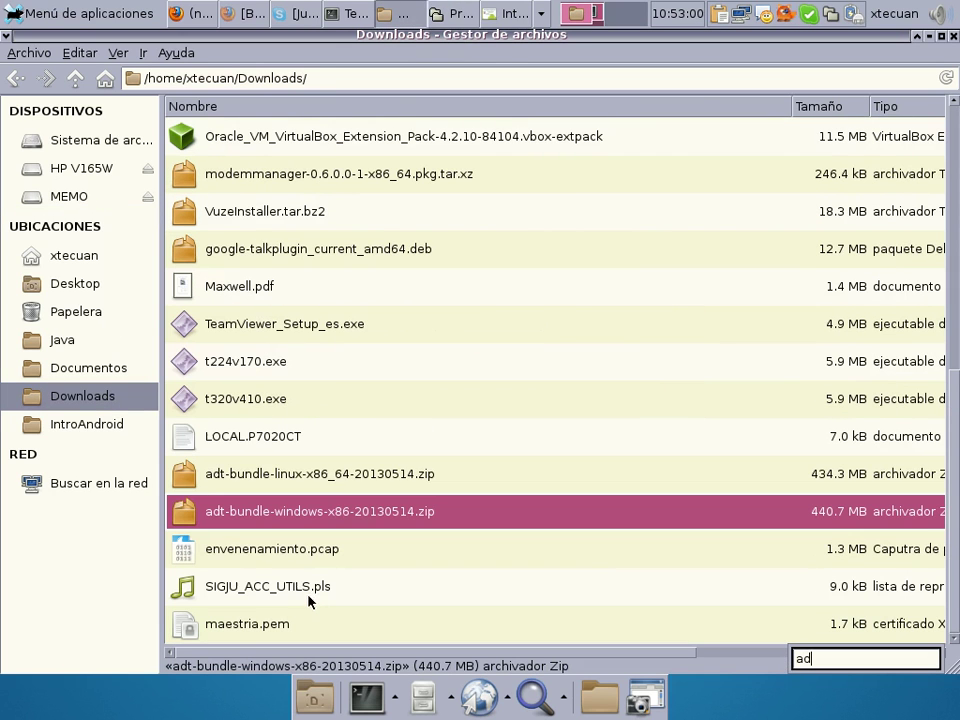
{"action": "key", "text": "Up"}
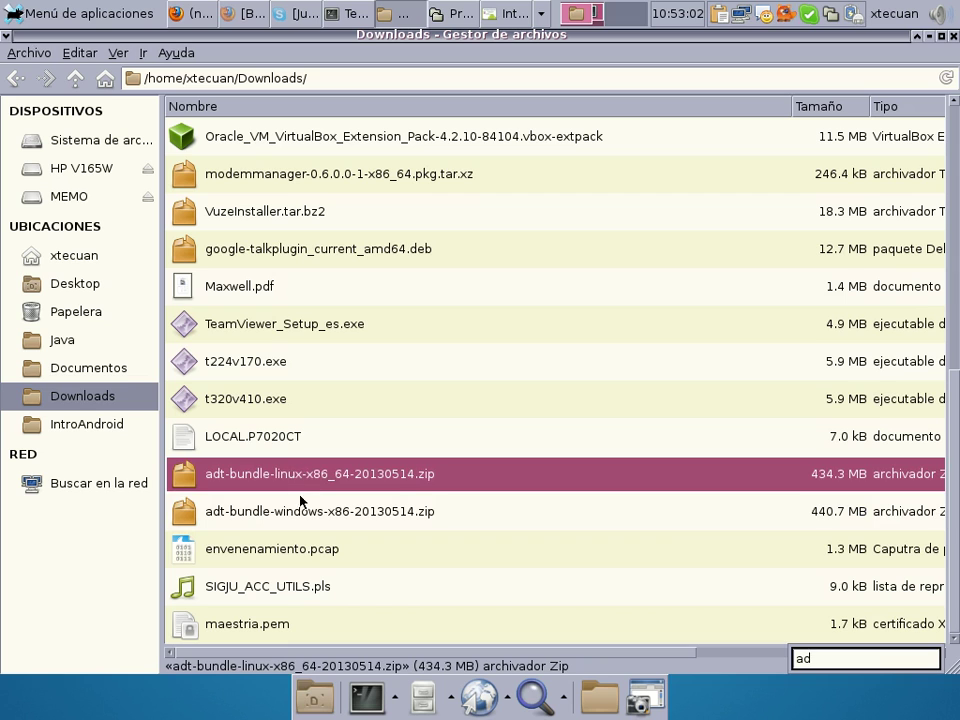
{"action": "left_click", "coordinate": [240, 512]}
{"action": "right_click", "coordinate": [302, 511]}
{"action": "left_click", "coordinate": [340, 609]}
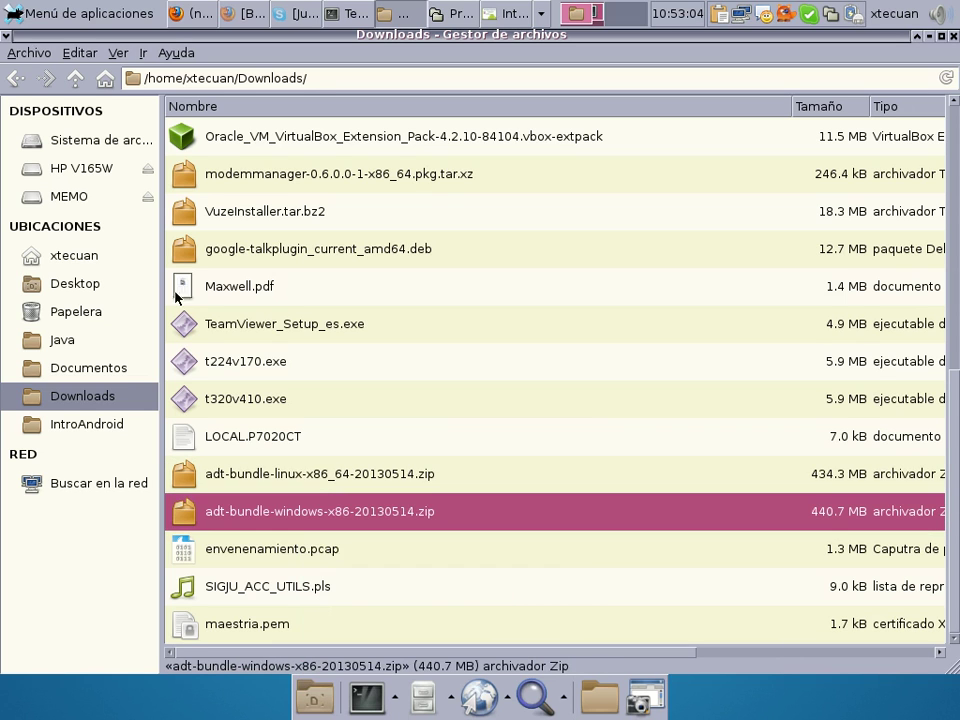
{"action": "left_click", "coordinate": [86, 196]}
{"action": "scroll", "coordinate": [364, 529], "scroll_direction": "down", "scroll_amount": 3}
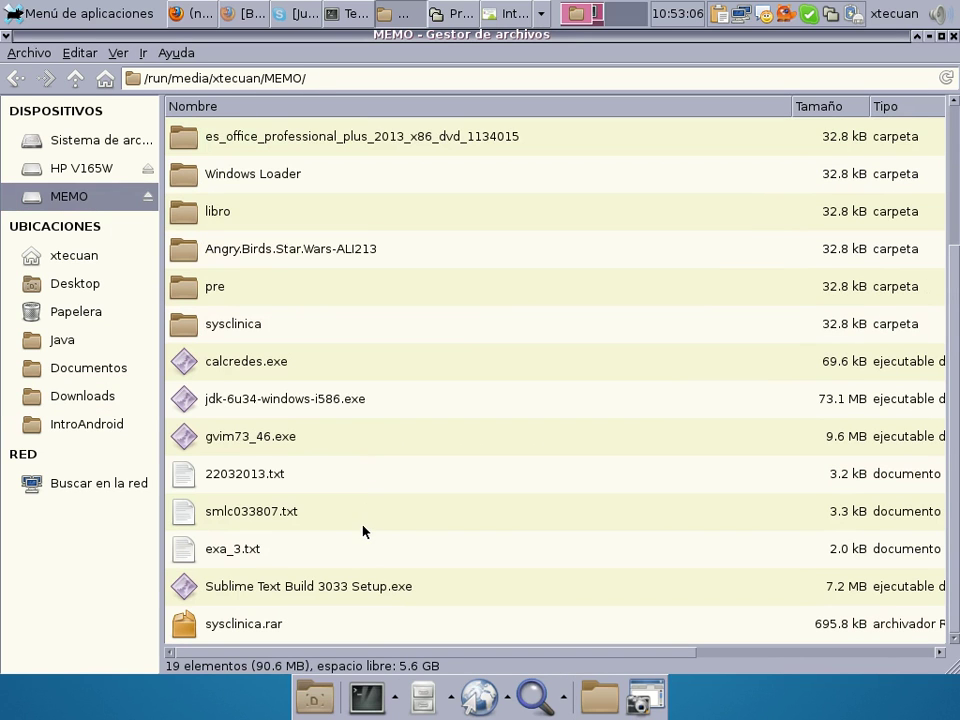
{"action": "left_click", "coordinate": [79, 53]}
{"action": "left_click", "coordinate": [99, 113]}
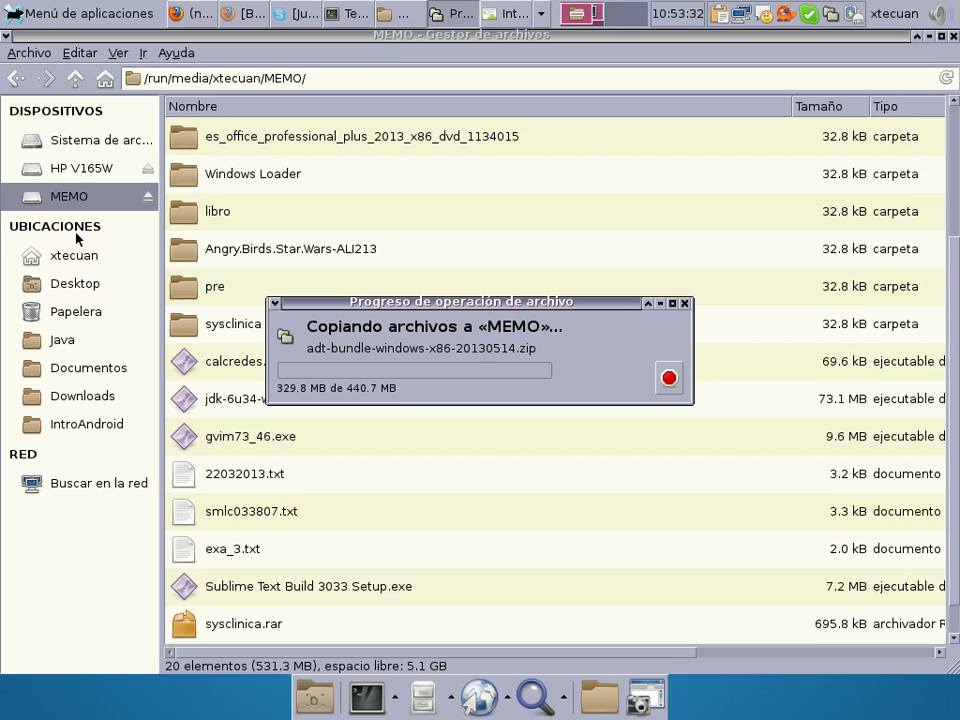
Open the HP V165W drive to check the copied files and eject it
{"action": "left_click", "coordinate": [77, 168]}
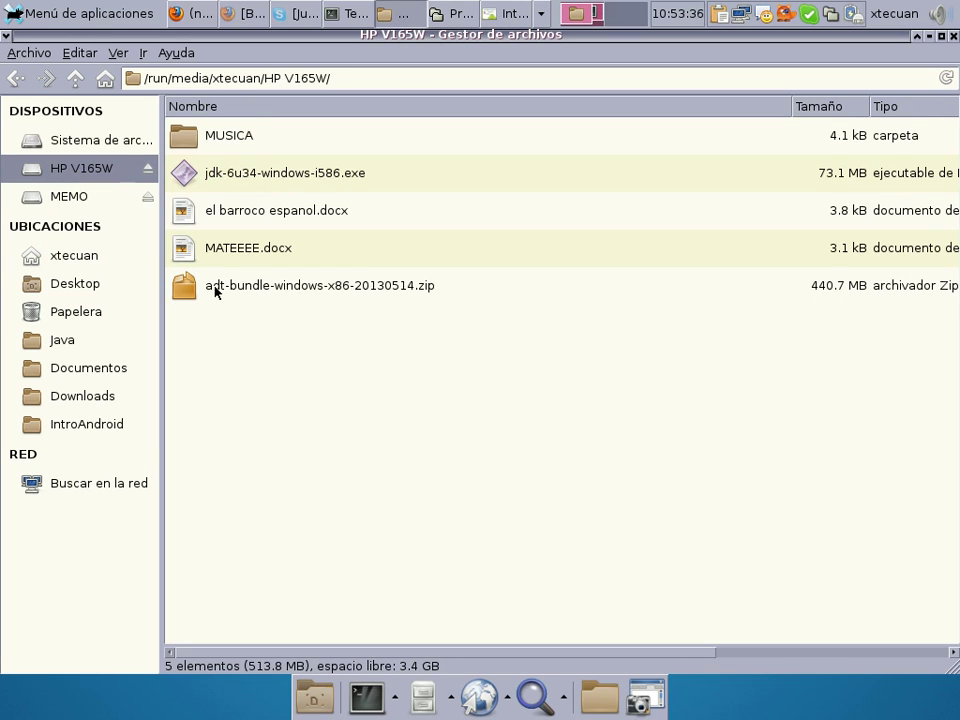
{"action": "right_click", "coordinate": [56, 168]}
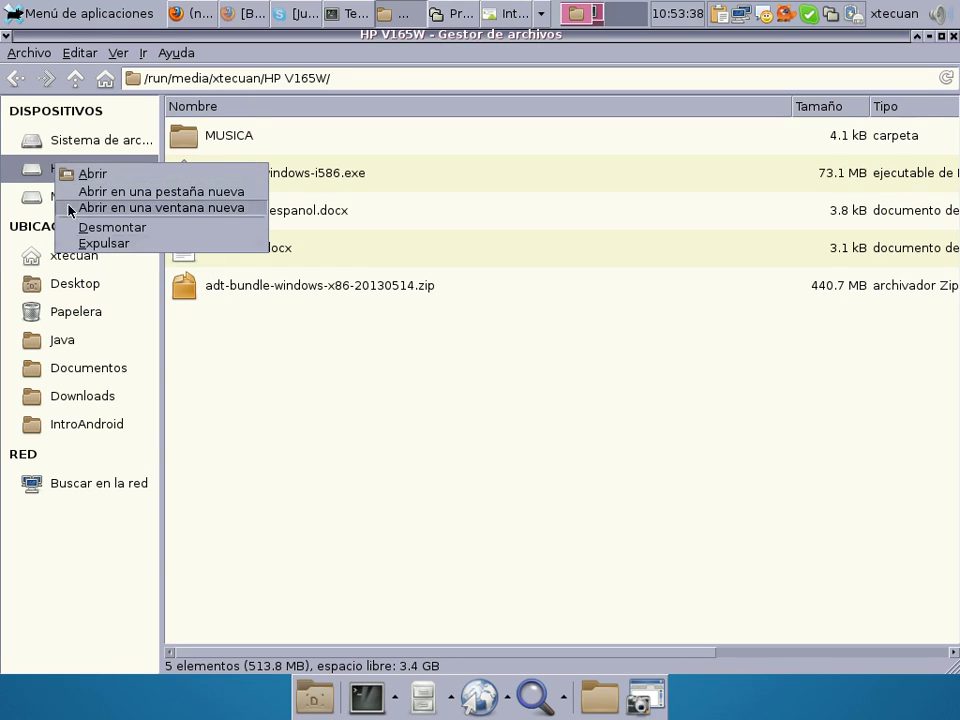
{"action": "left_click", "coordinate": [96, 243]}
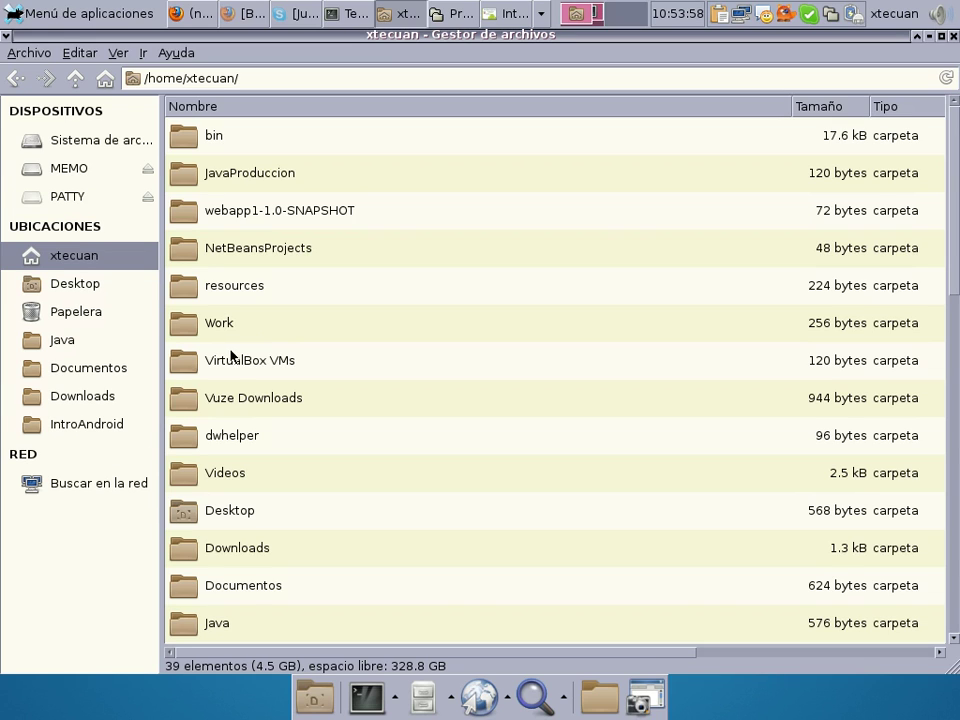
Check the ongoing copy to MEMO and paste the copied adt-bundle-windows-x86-20130514.zip into the PATTY drive
{"action": "left_click", "coordinate": [115, 197]}
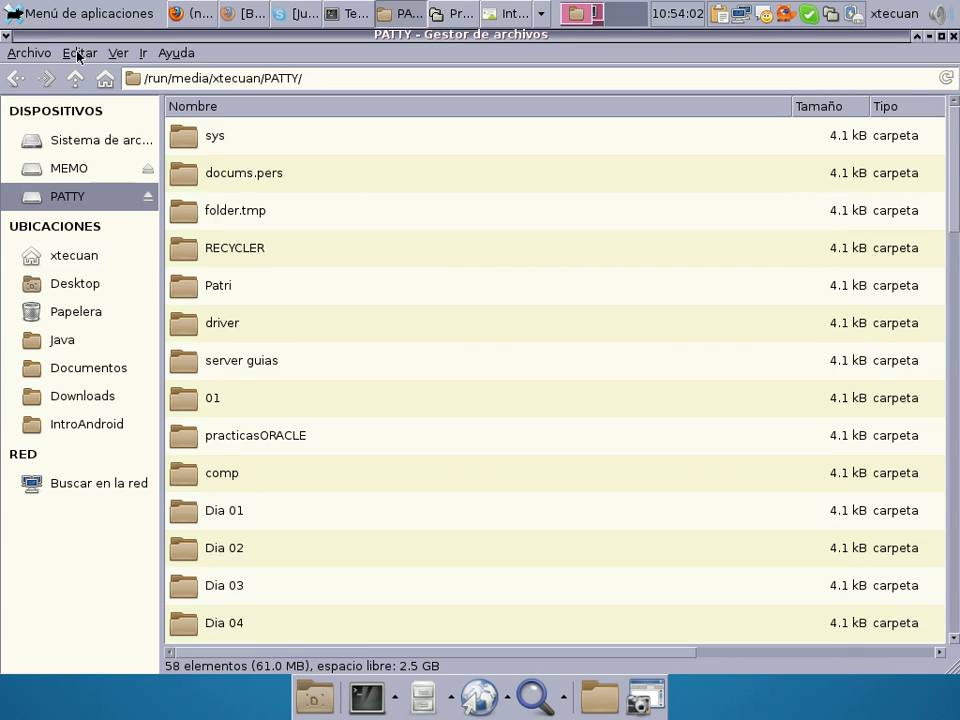
{"action": "left_click", "coordinate": [448, 12]}
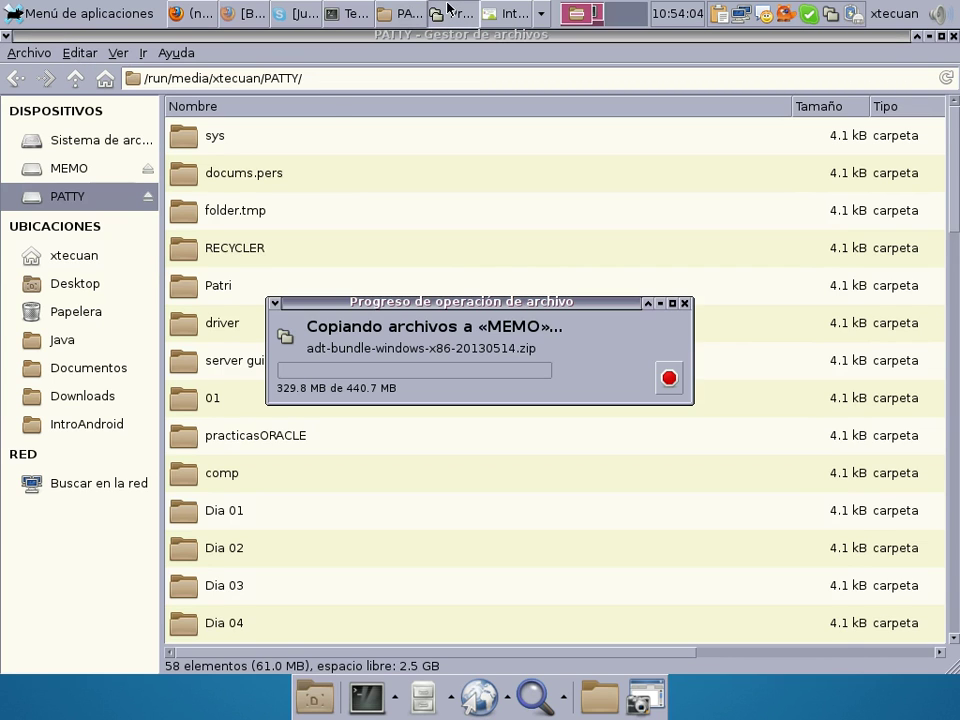
{"action": "left_click", "coordinate": [94, 166]}
{"action": "left_click", "coordinate": [78, 200]}
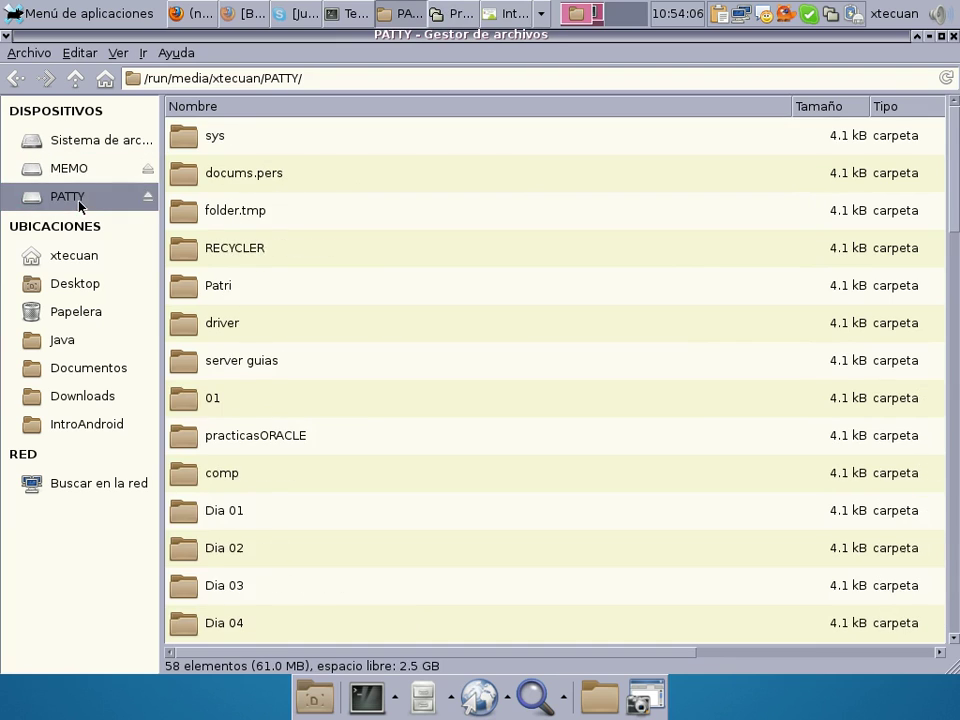
{"action": "left_click", "coordinate": [79, 52]}
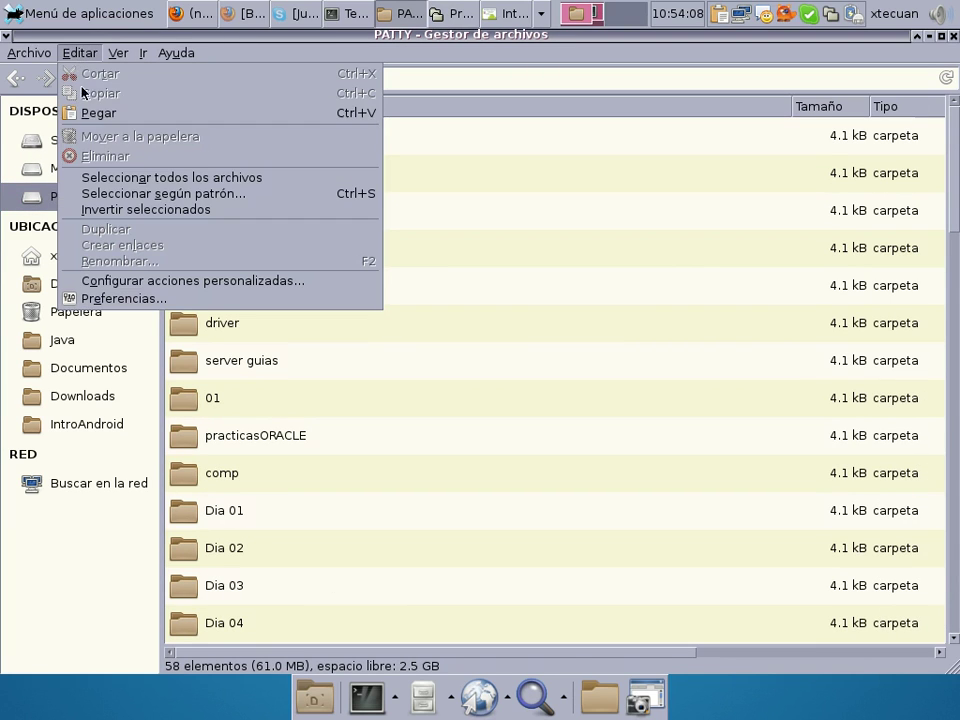
{"action": "left_click", "coordinate": [88, 113]}
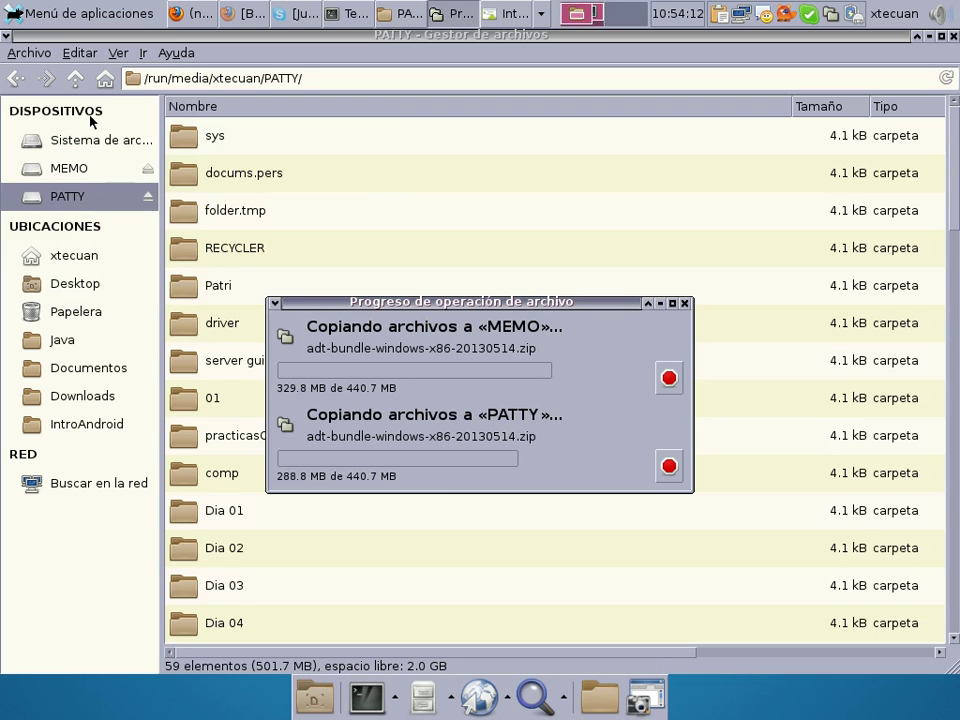
Find jdk-6u34-windows-i586.exe in Downloads by searching "jd" and copy it to the PATTY drive
{"action": "left_click", "coordinate": [84, 398]}
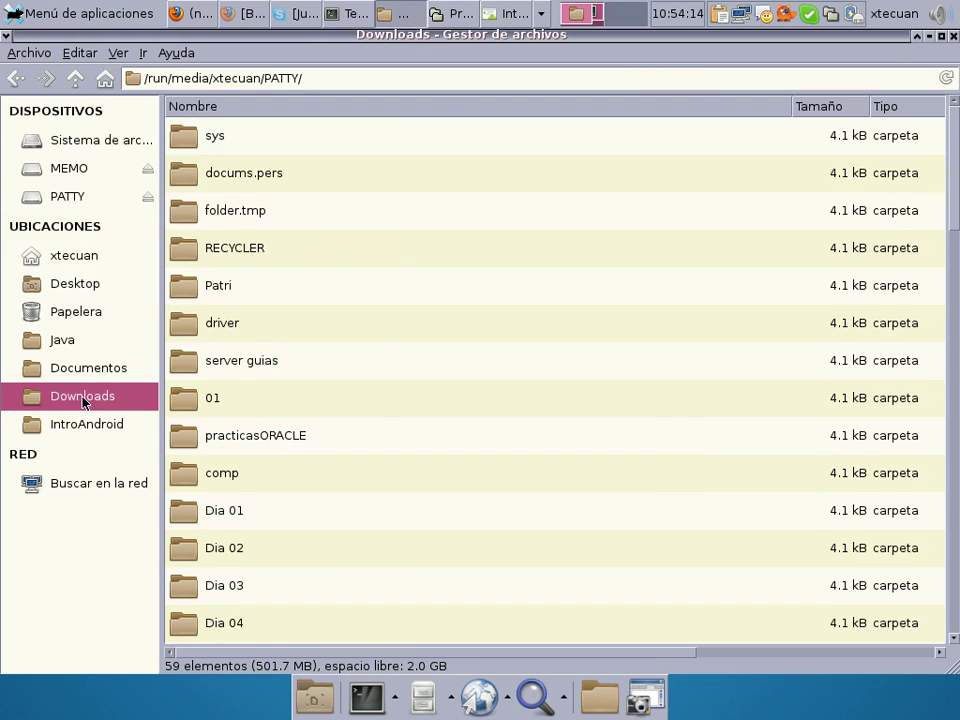
{"action": "left_click", "coordinate": [203, 408]}
{"action": "type", "text": "jd"}
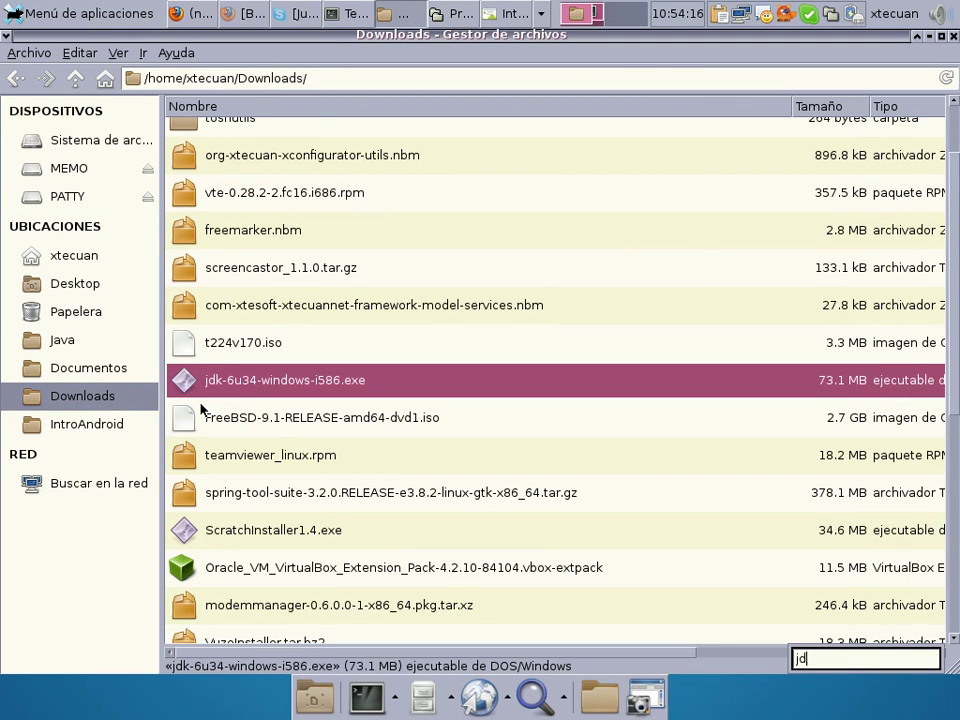
{"action": "left_click", "coordinate": [234, 390]}
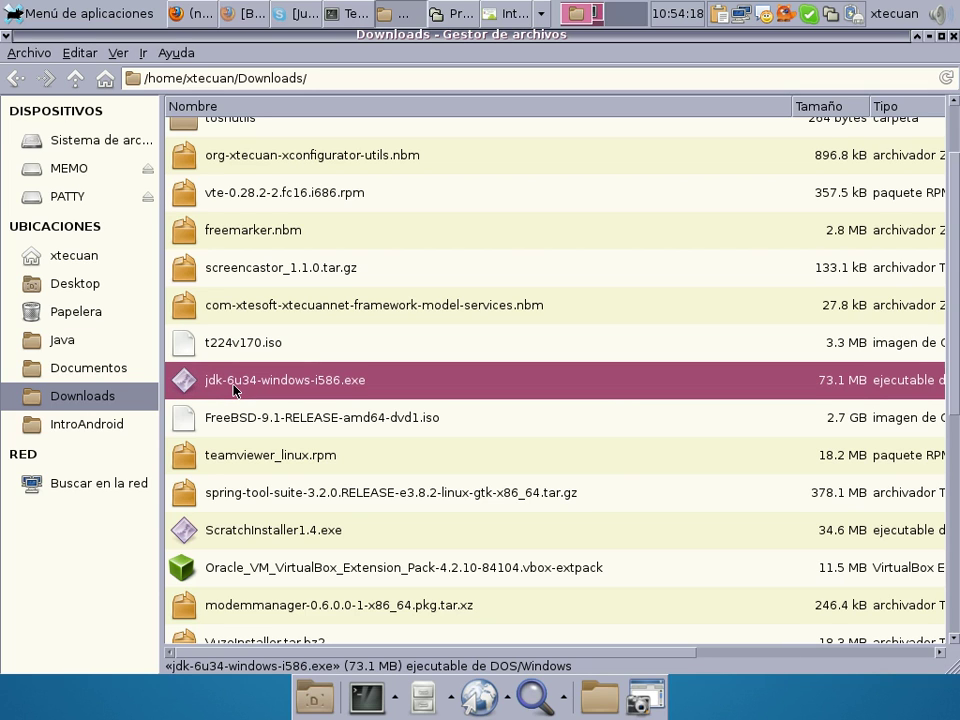
{"action": "right_click", "coordinate": [234, 388]}
{"action": "left_click", "coordinate": [253, 496]}
{"action": "left_click", "coordinate": [75, 196]}
{"action": "left_click", "coordinate": [72, 53]}
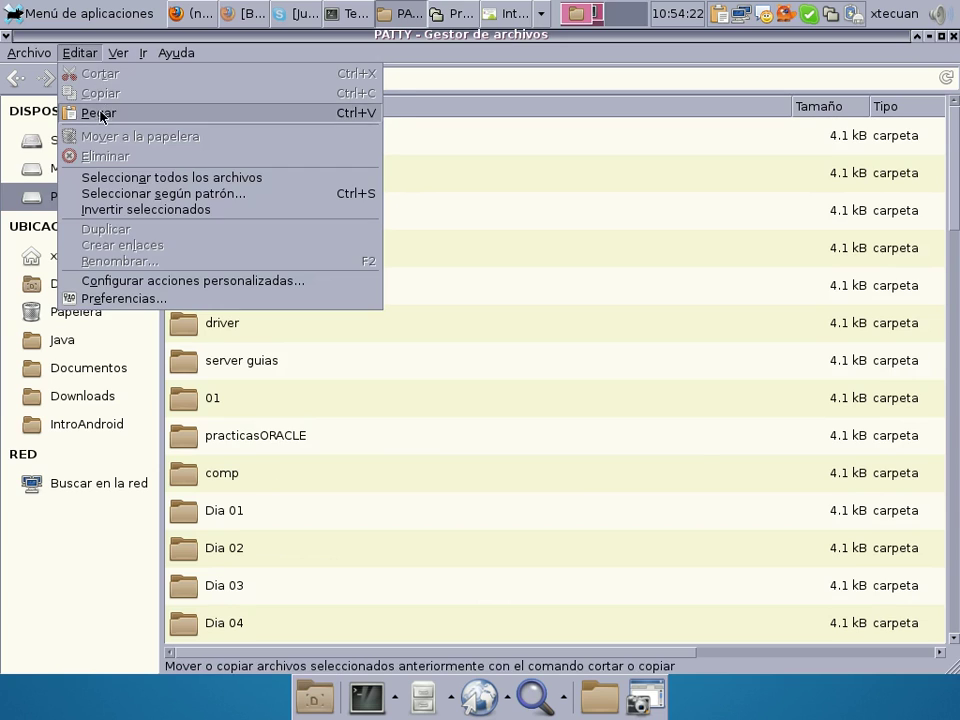
{"action": "left_click", "coordinate": [98, 113]}
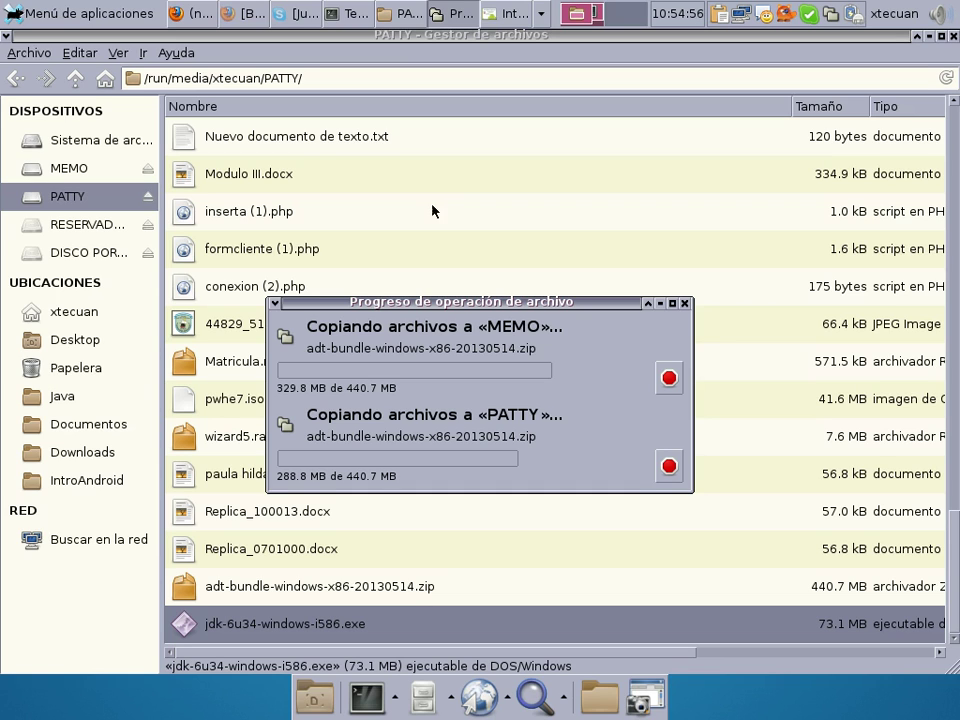
Copy jdk-6u34-windows-i586.exe from Downloads to the RESERVADO SISTEMA drive
{"action": "left_click", "coordinate": [99, 456]}
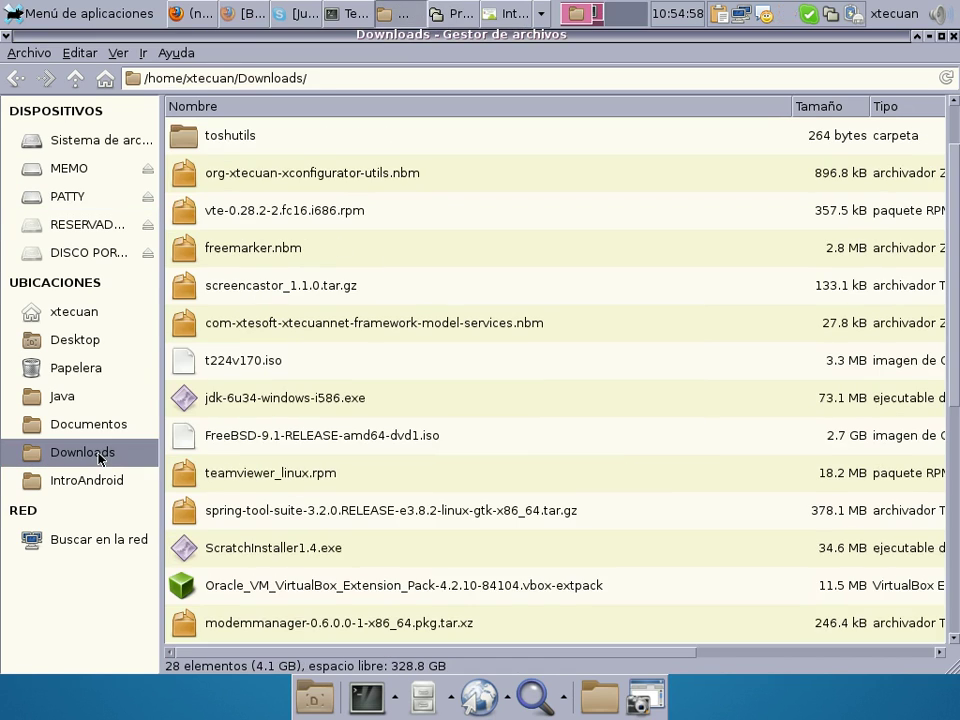
{"action": "left_click", "coordinate": [249, 405]}
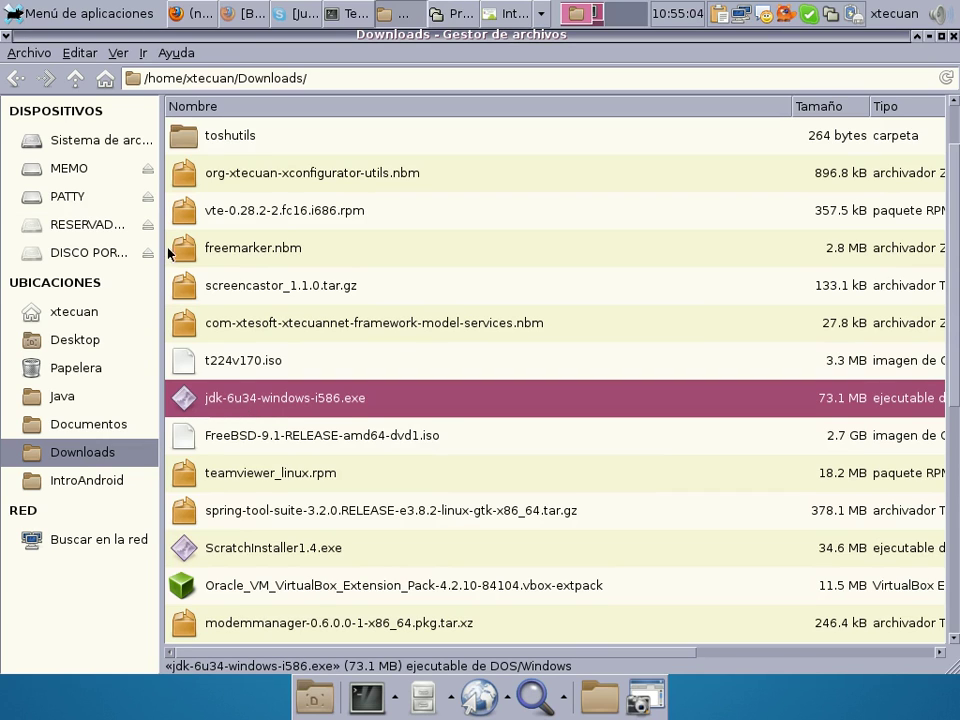
{"action": "left_click", "coordinate": [98, 224]}
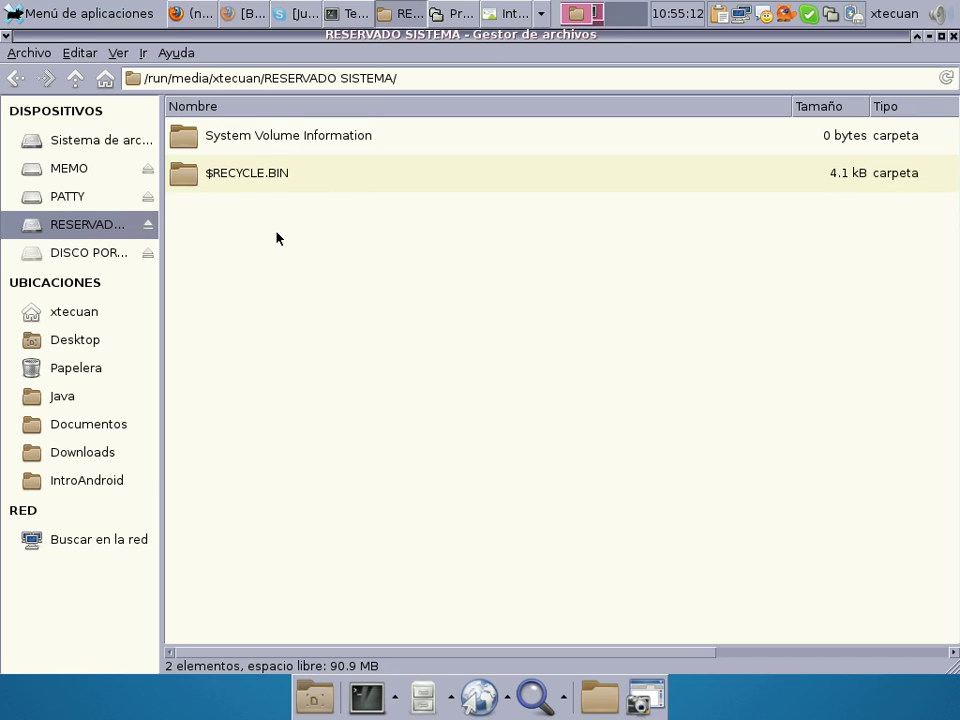
{"action": "key", "text": "ctrl+v"}
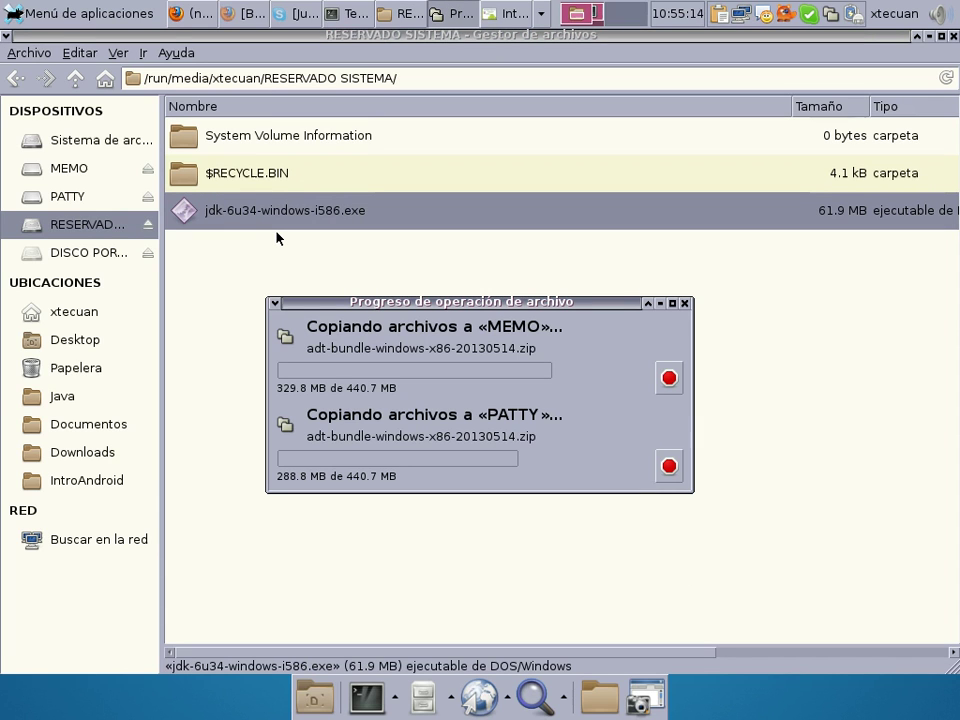
Find adt-bundle-windows-x86-20130514.zip in Downloads by searching "ad" and copy it to the clipboard
{"action": "left_click", "coordinate": [75, 450]}
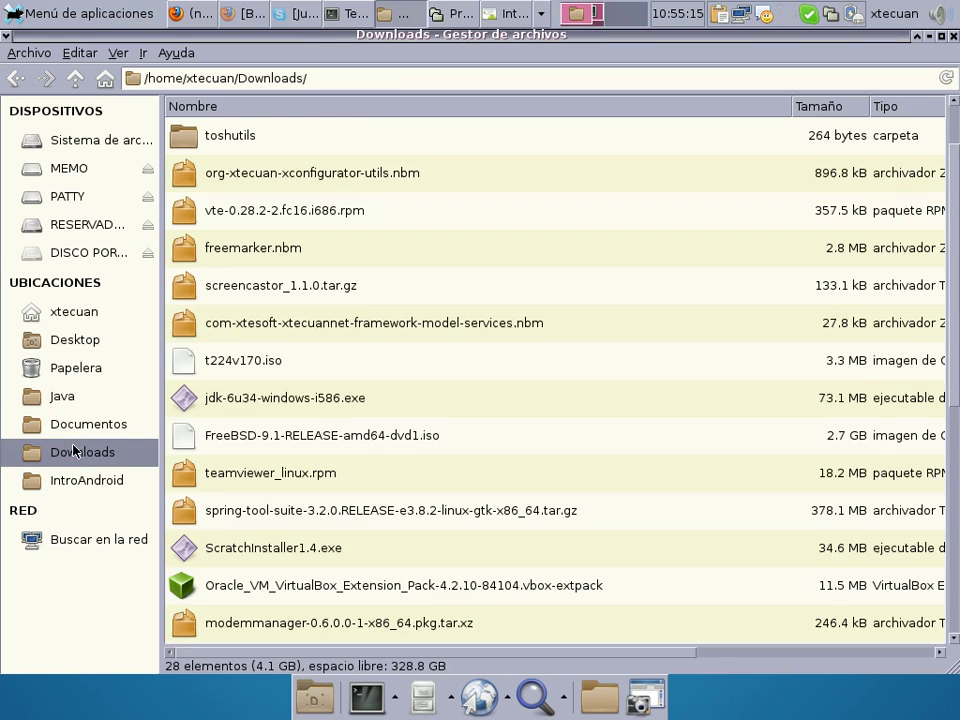
{"action": "left_click", "coordinate": [257, 438]}
{"action": "type", "text": "ad"}
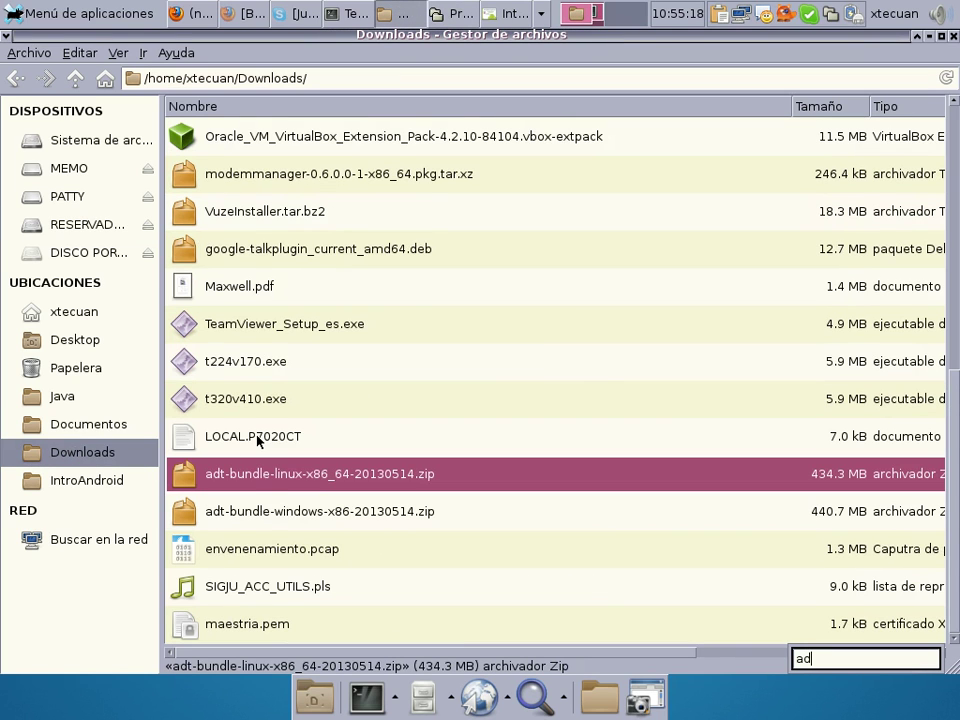
{"action": "left_click_drag", "start_coordinate": [270, 512], "coordinate": [273, 518]}
{"action": "right_click", "coordinate": [273, 517]}
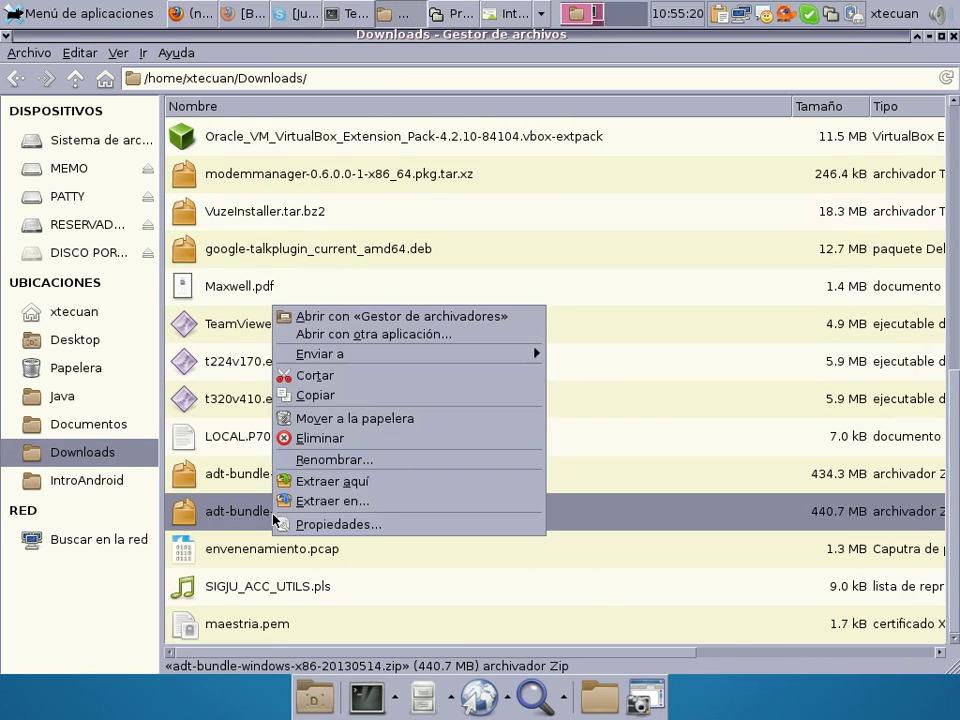
{"action": "left_click", "coordinate": [315, 395]}
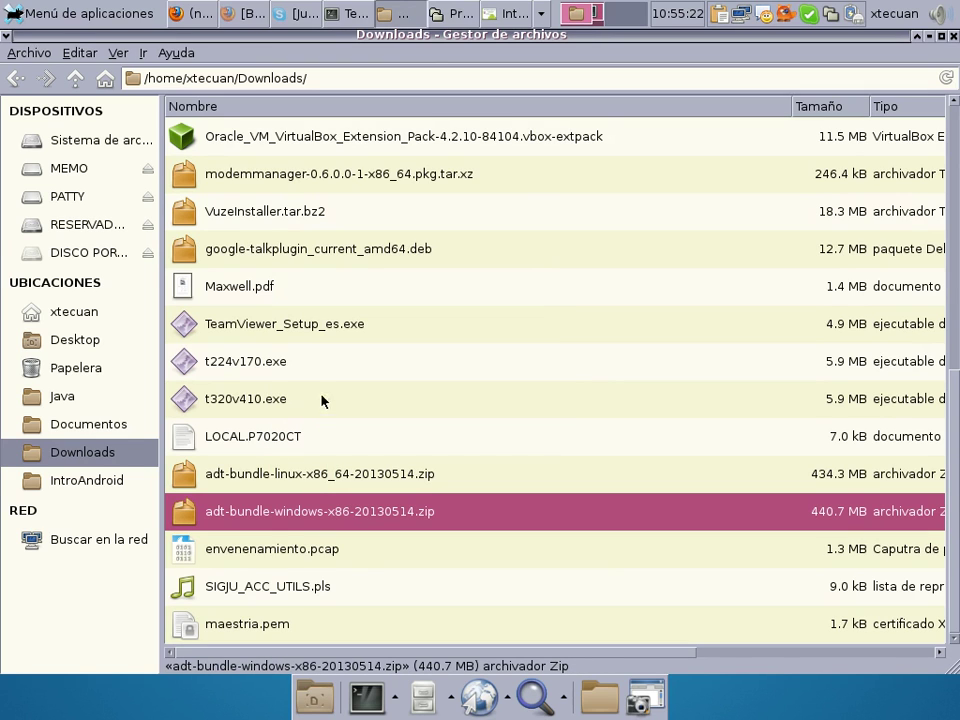
Try to paste adt-bundle-windows-x86-20130514.zip into the RESERVADO SISTEMA drive
{"action": "left_click", "coordinate": [128, 225]}
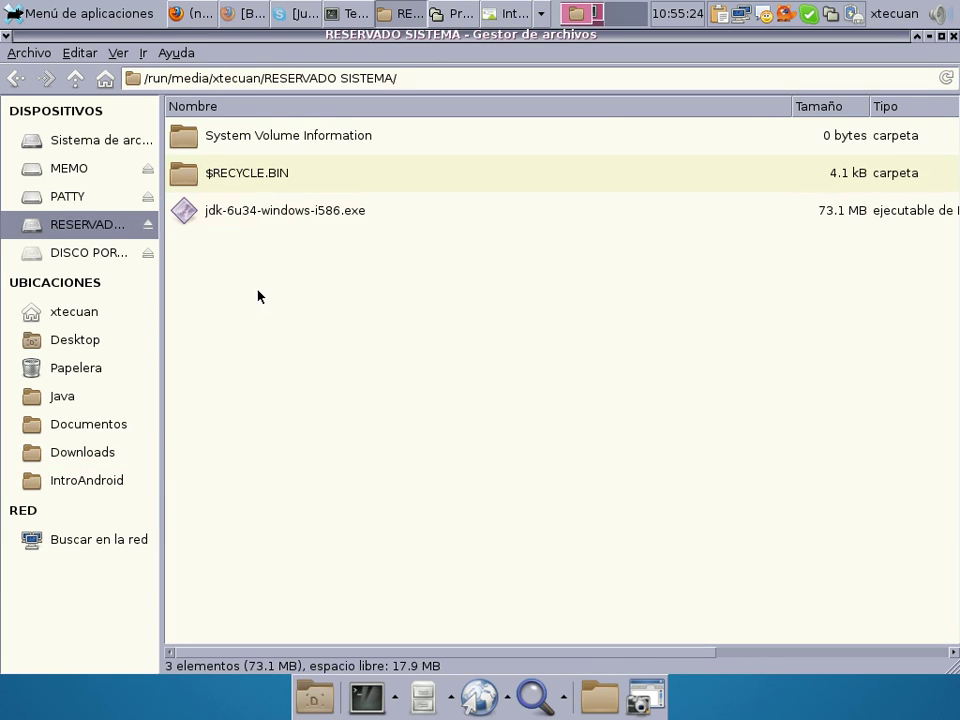
{"action": "key", "text": "ctrl+v"}
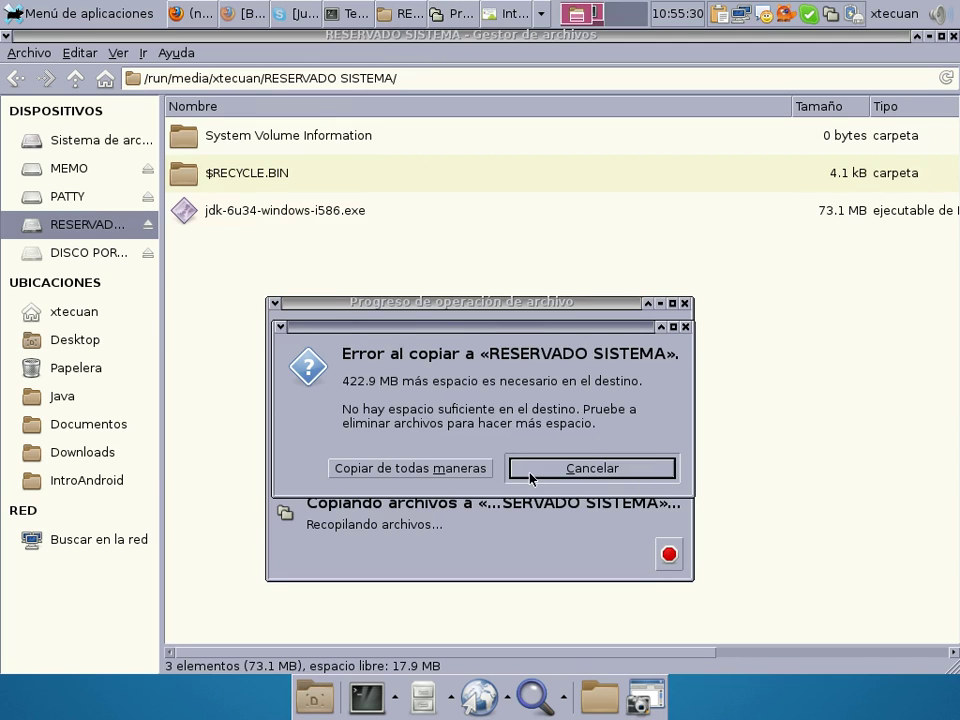
{"action": "left_click", "coordinate": [441, 467]}
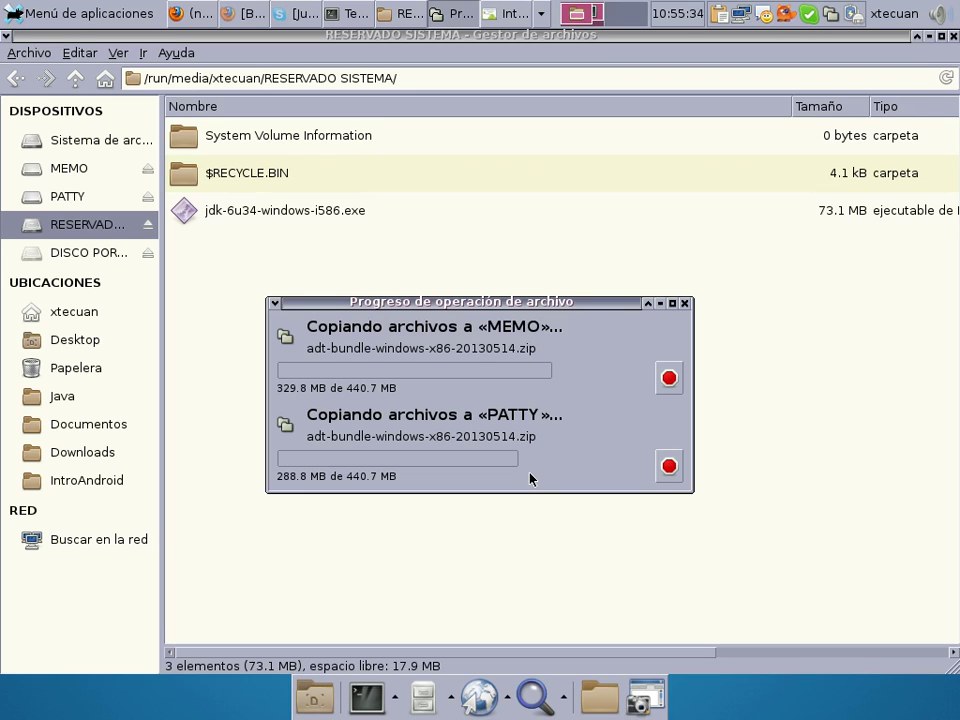
Paste adt-bundle-windows-x86-20130514.zip into the DISCO PORTATIL drive and eject that drive
{"action": "left_click", "coordinate": [116, 257]}
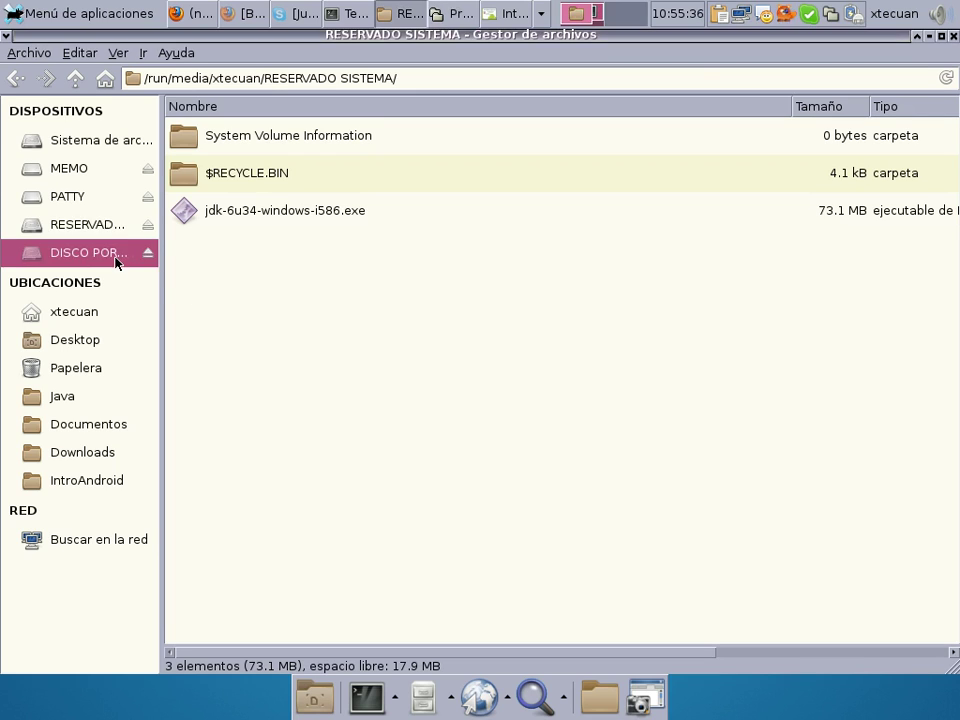
{"action": "left_click", "coordinate": [76, 52]}
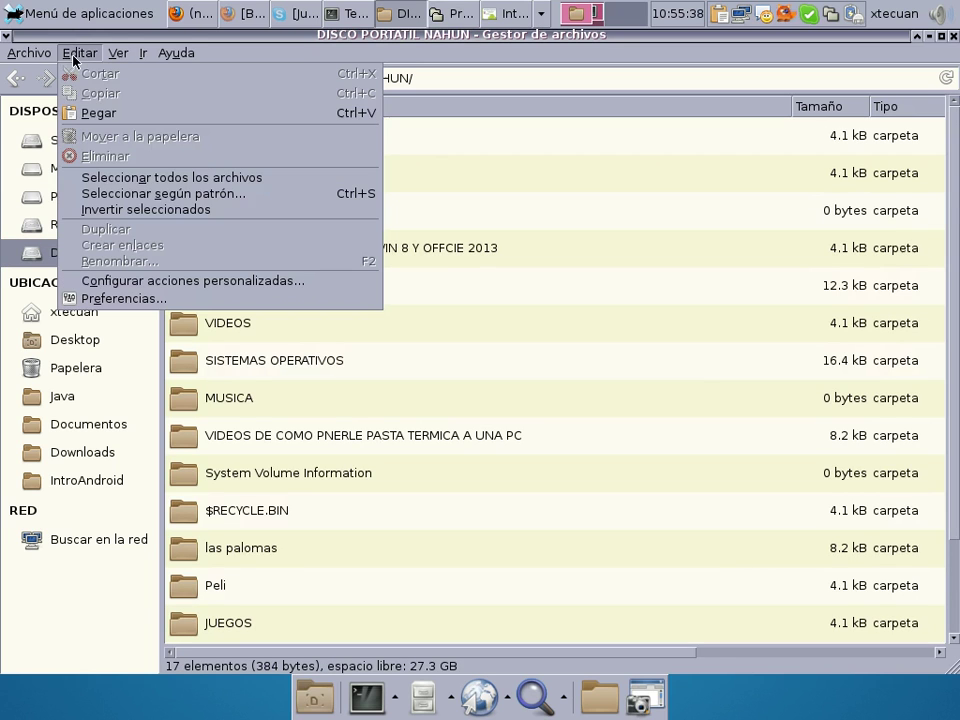
{"action": "left_click", "coordinate": [84, 112]}
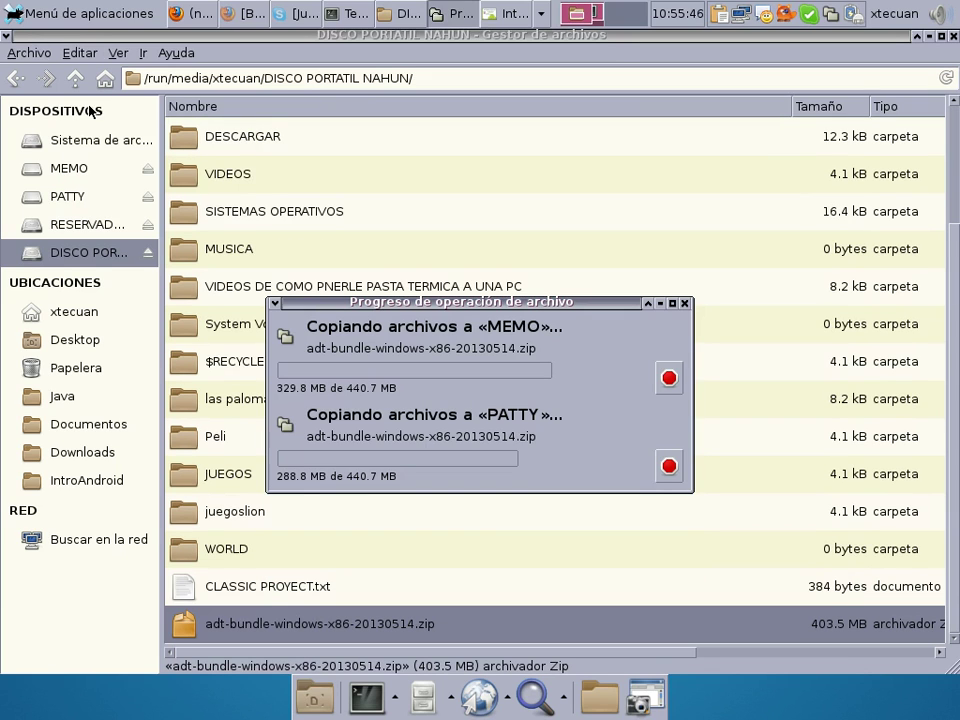
{"action": "right_click", "coordinate": [100, 262]}
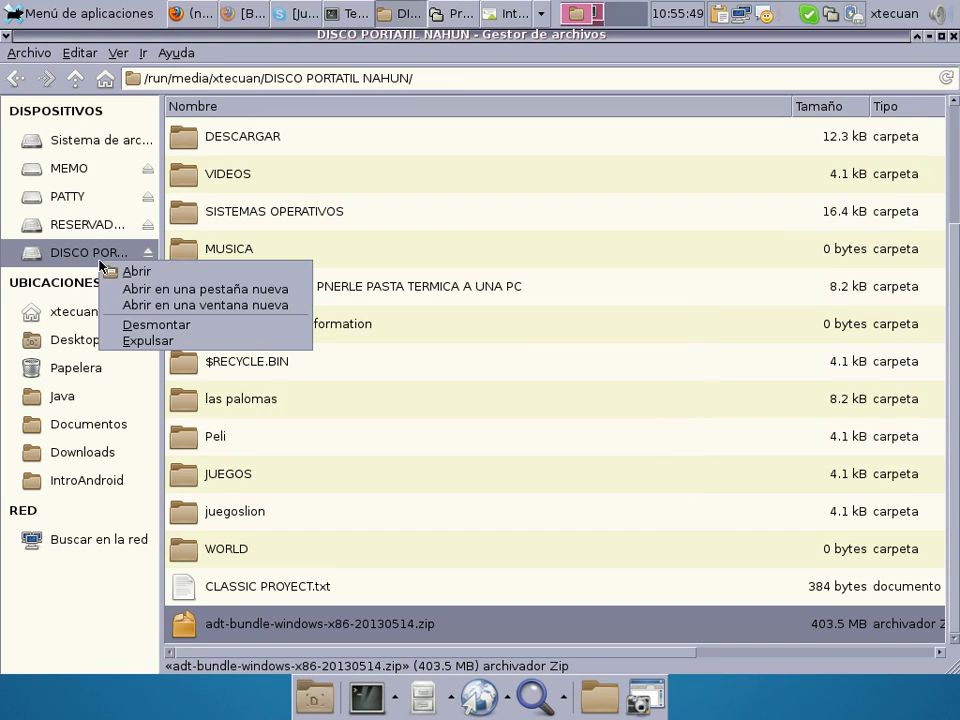
{"action": "left_click", "coordinate": [121, 341]}
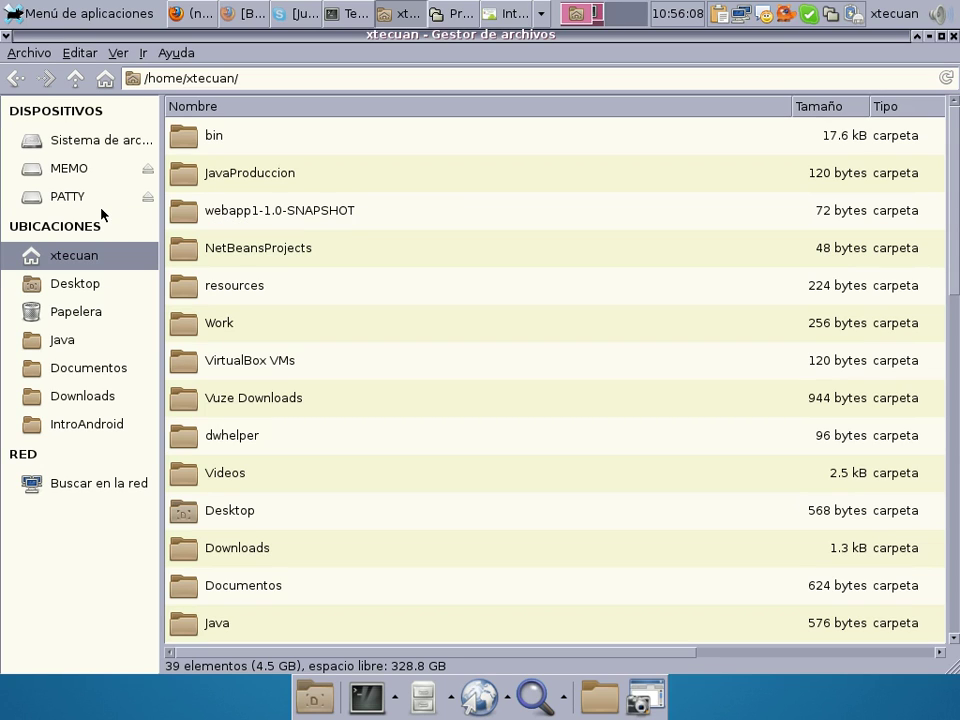
Check the PATTY drive's contents and the ongoing copy progress, and eject the MEMO drive
{"action": "left_click", "coordinate": [101, 210]}
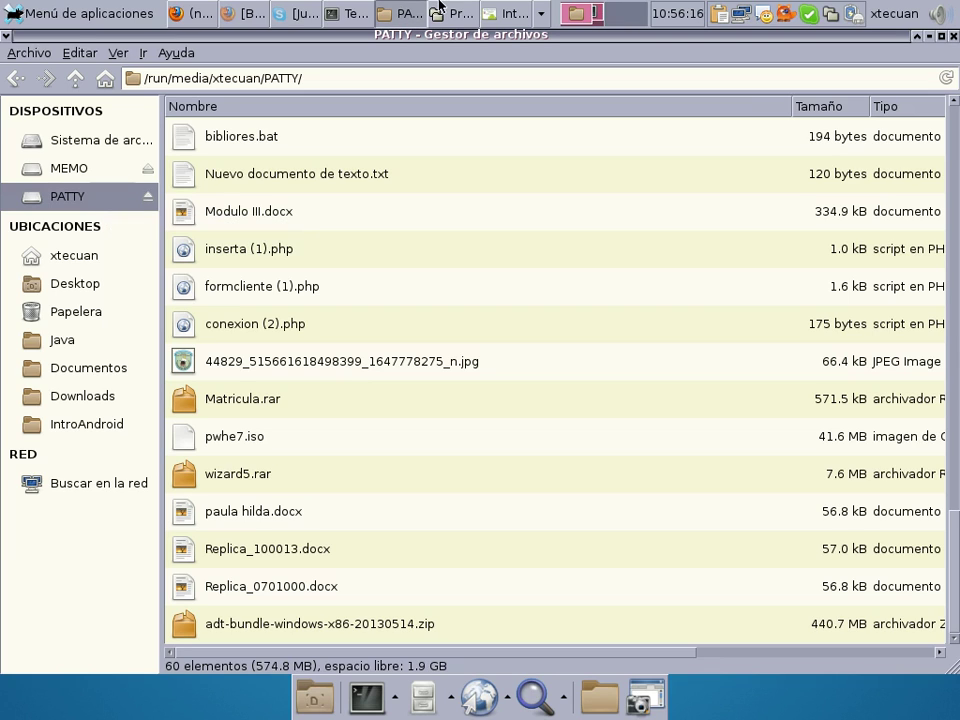
{"action": "left_click", "coordinate": [440, 8]}
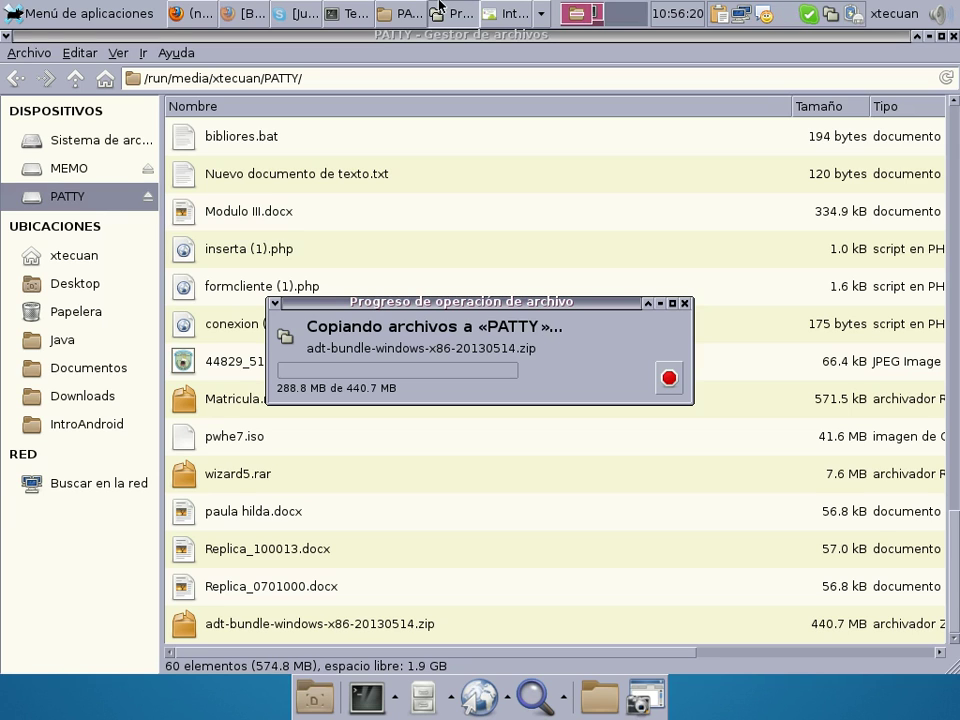
{"action": "left_click", "coordinate": [94, 168]}
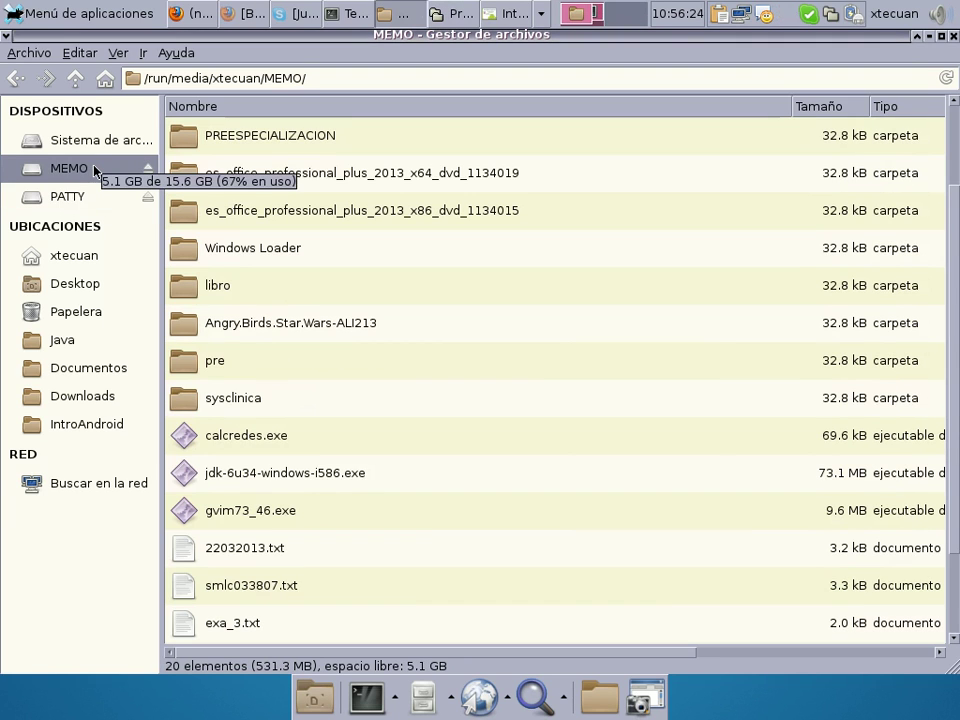
{"action": "right_click", "coordinate": [96, 171]}
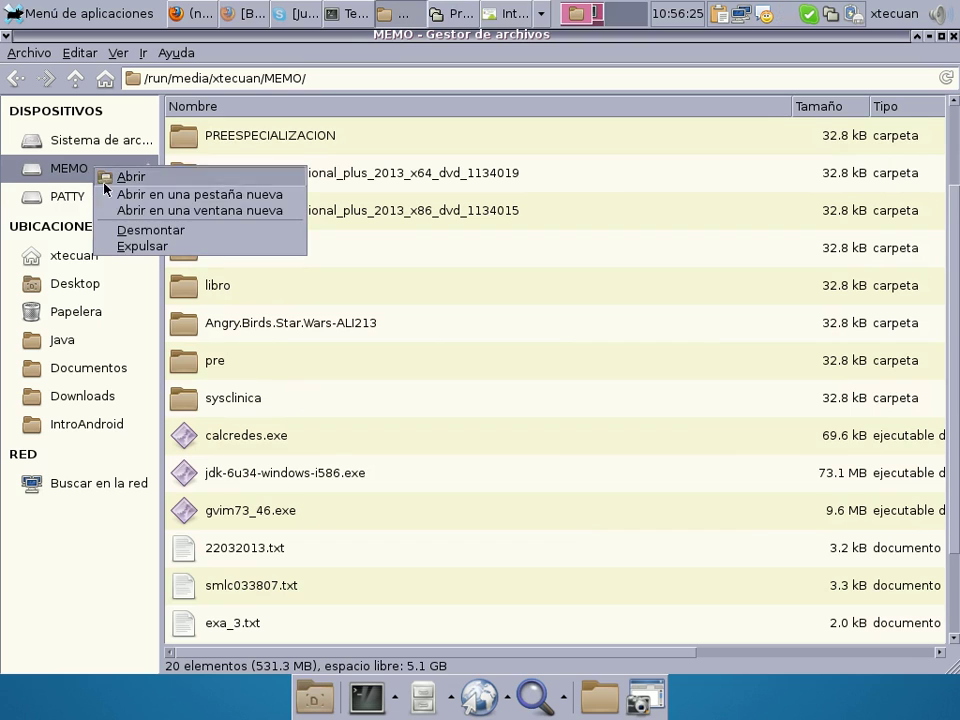
{"action": "left_click", "coordinate": [96, 246]}
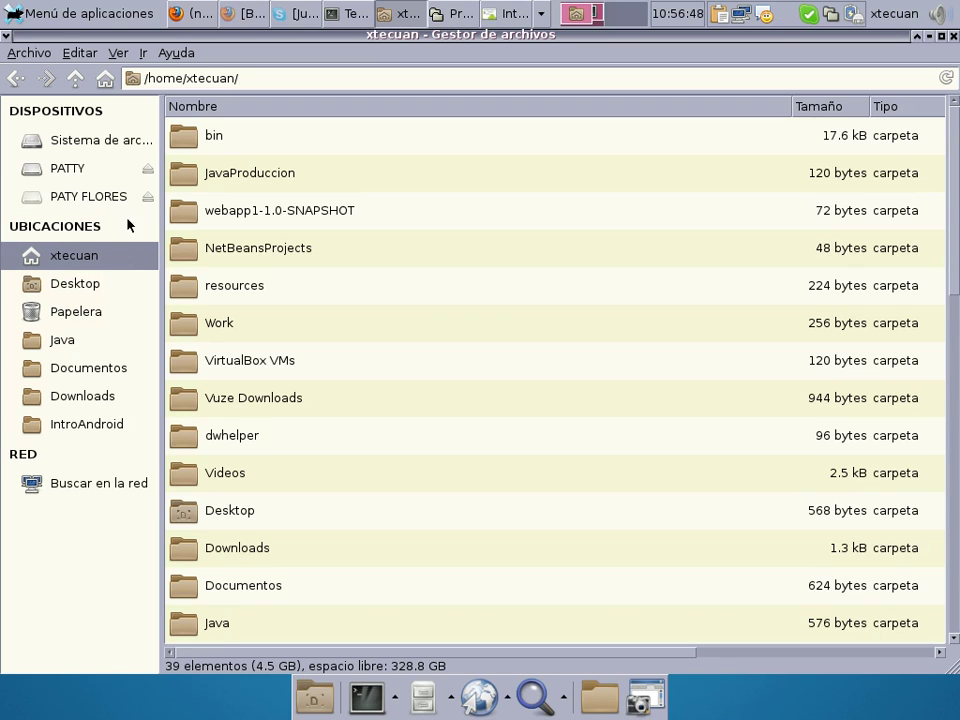
Check the copy progress and paste adt-bundle-windows-x86-20130514.zip into the newly connected drive listed below PATTY
{"action": "left_click", "coordinate": [470, 12]}
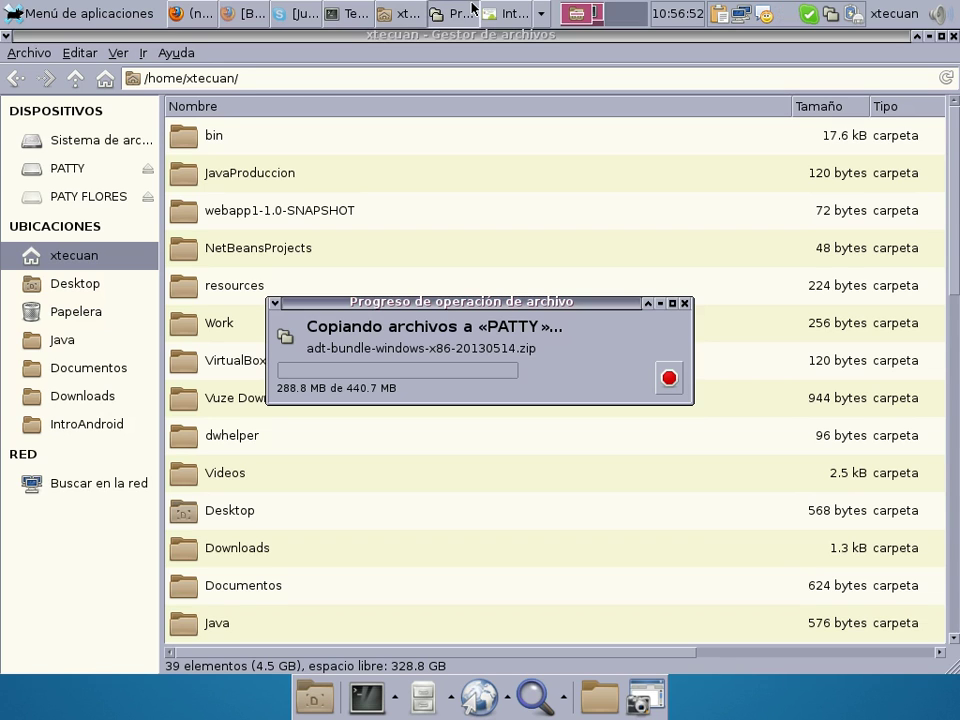
{"action": "left_click", "coordinate": [110, 197]}
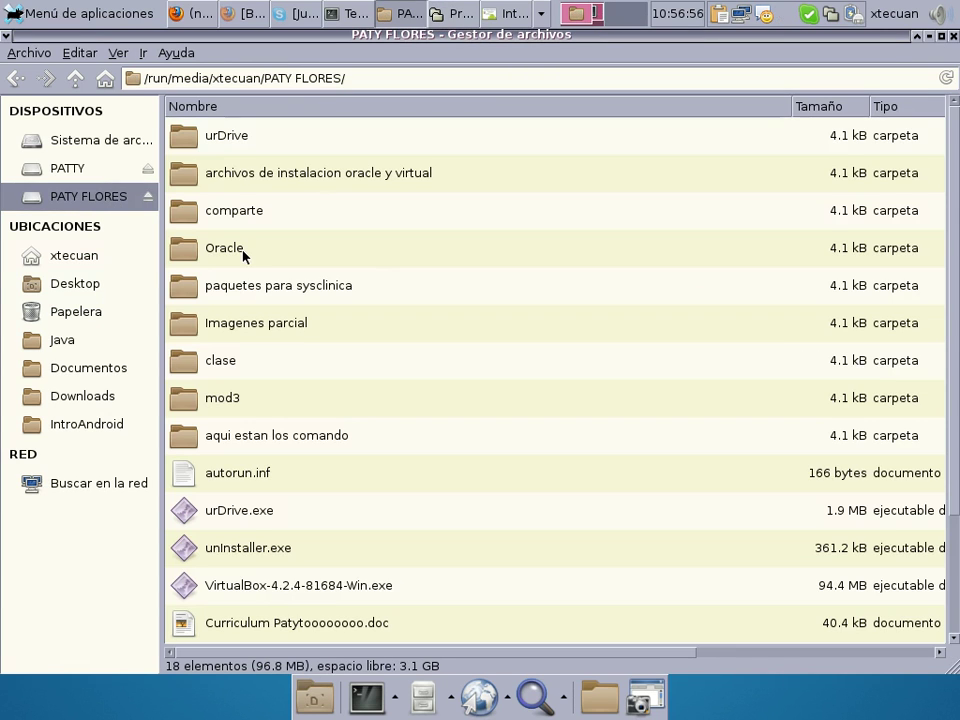
{"action": "left_click", "coordinate": [80, 53]}
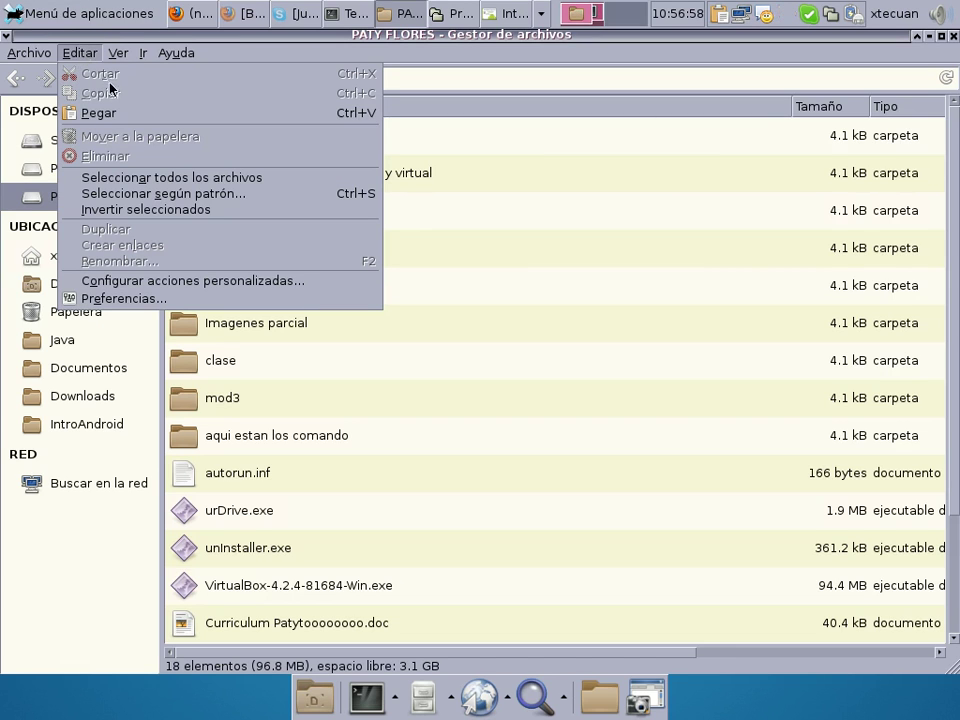
{"action": "left_click", "coordinate": [99, 113]}
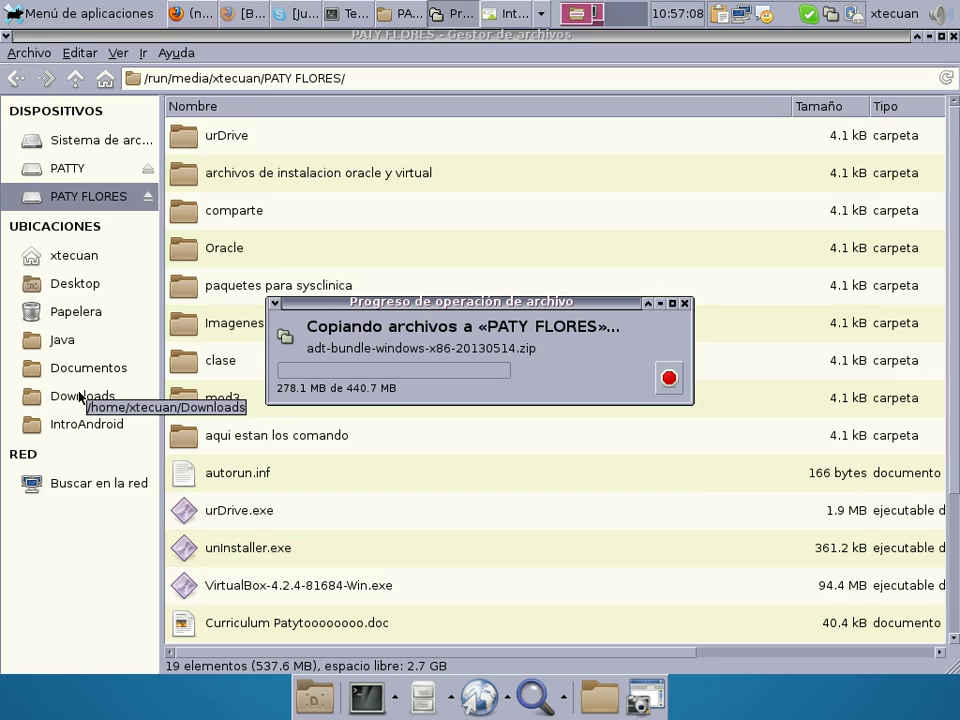
Open the PATTY drive to check its files, eject it, and view the remaining copy's progress
{"action": "left_click", "coordinate": [87, 178]}
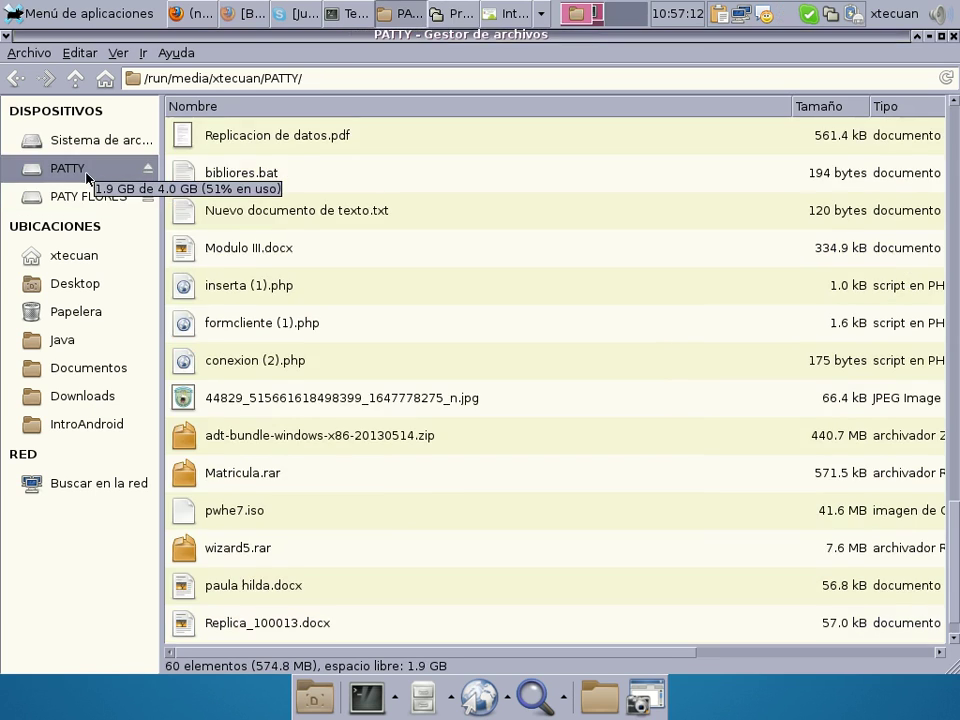
{"action": "right_click", "coordinate": [87, 178]}
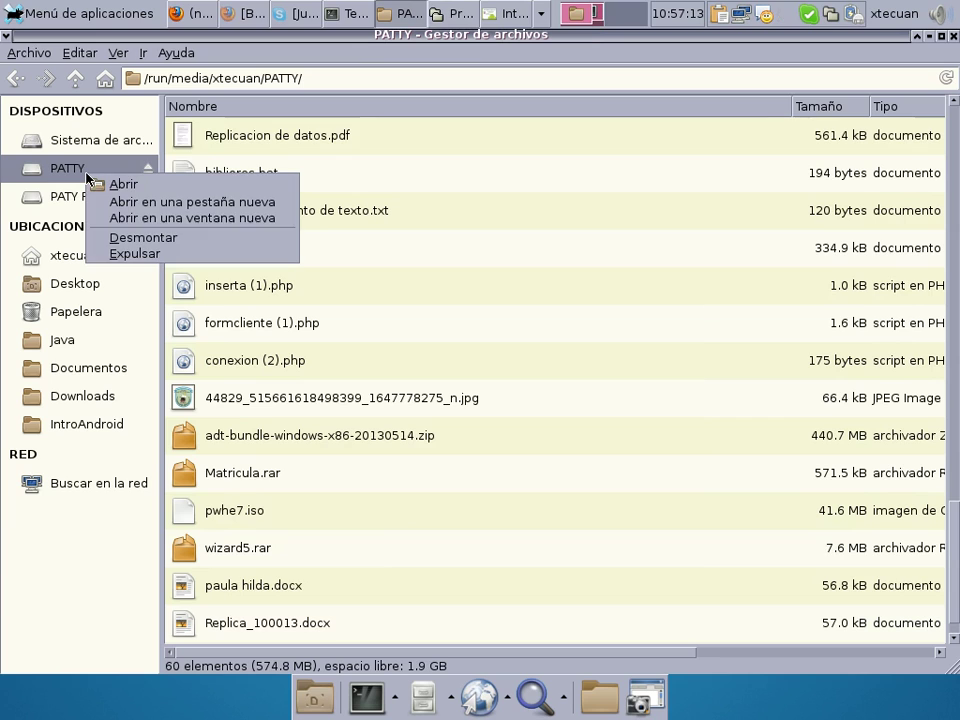
{"action": "left_click", "coordinate": [84, 256]}
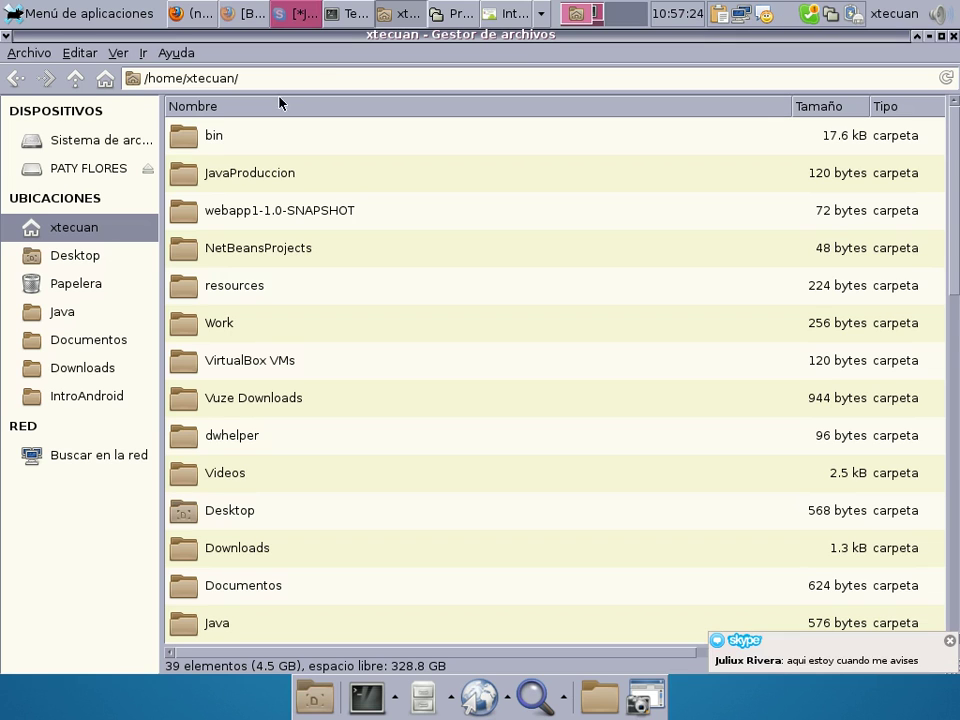
{"action": "left_click", "coordinate": [462, 14]}
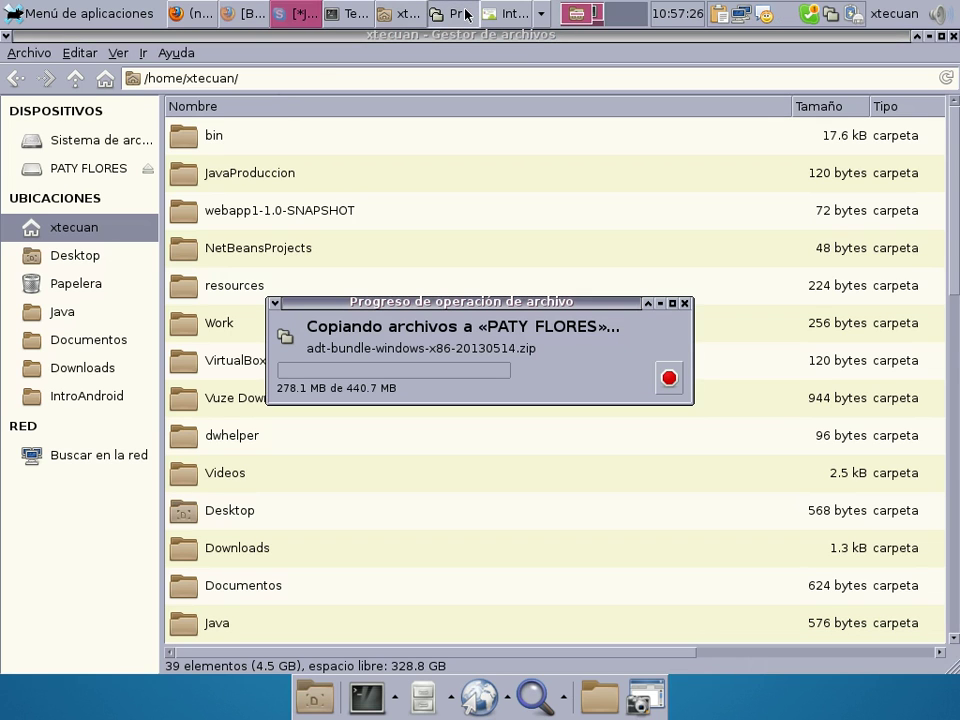
Find jdk-6u34-windows-i586.exe in Downloads by searching "jd" and try to paste it into the remaining external drive
{"action": "left_click", "coordinate": [113, 368]}
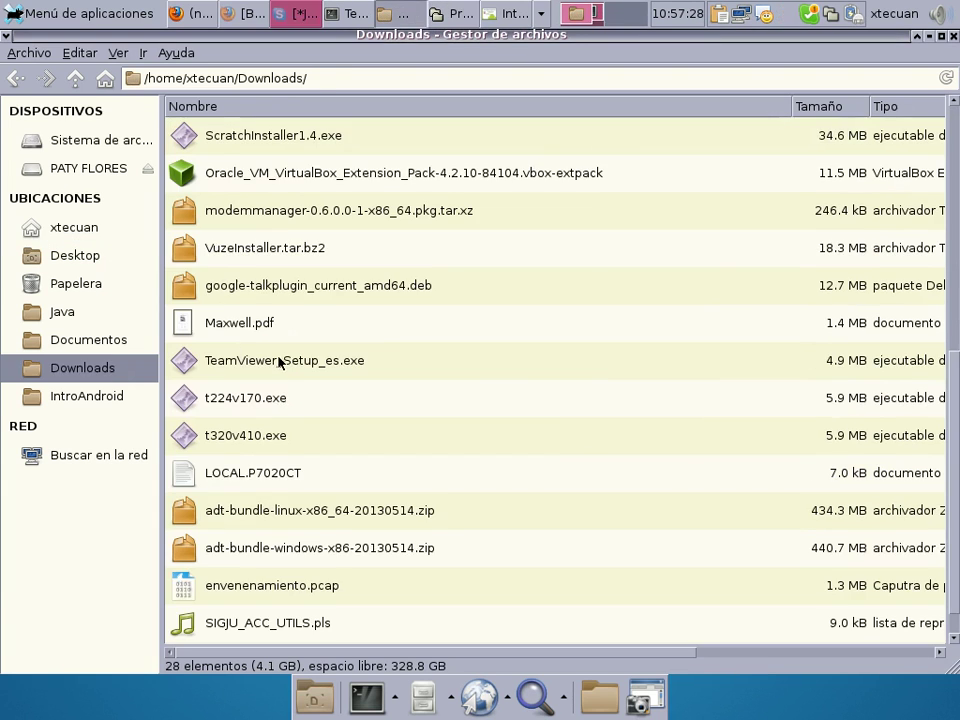
{"action": "left_click", "coordinate": [279, 362]}
{"action": "type", "text": "jd"}
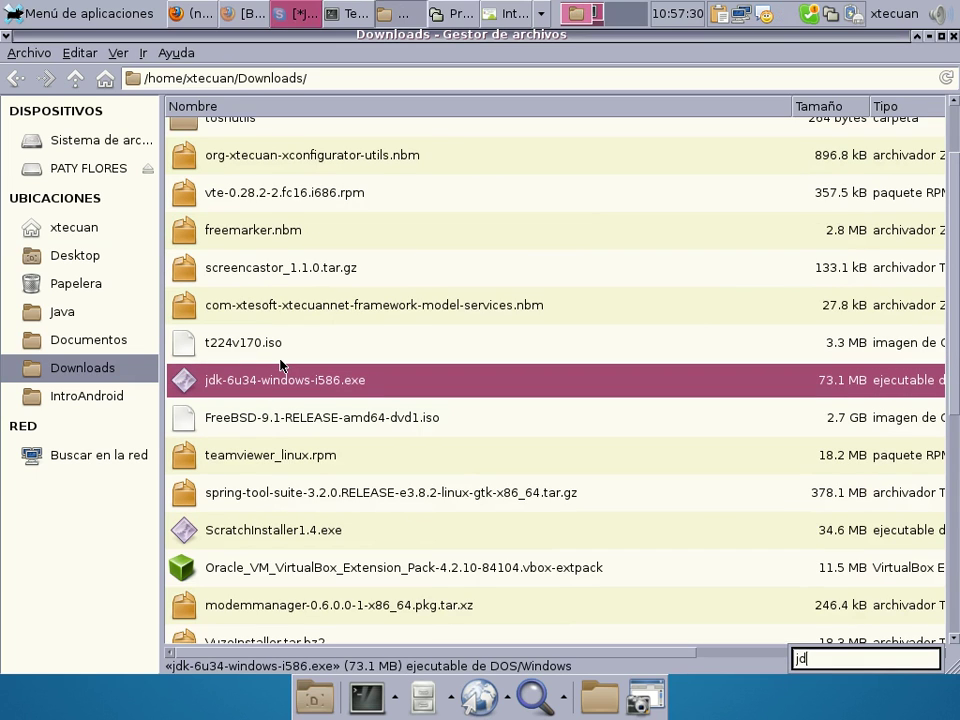
{"action": "left_click", "coordinate": [89, 168]}
{"action": "key", "text": "ctrl+v"}
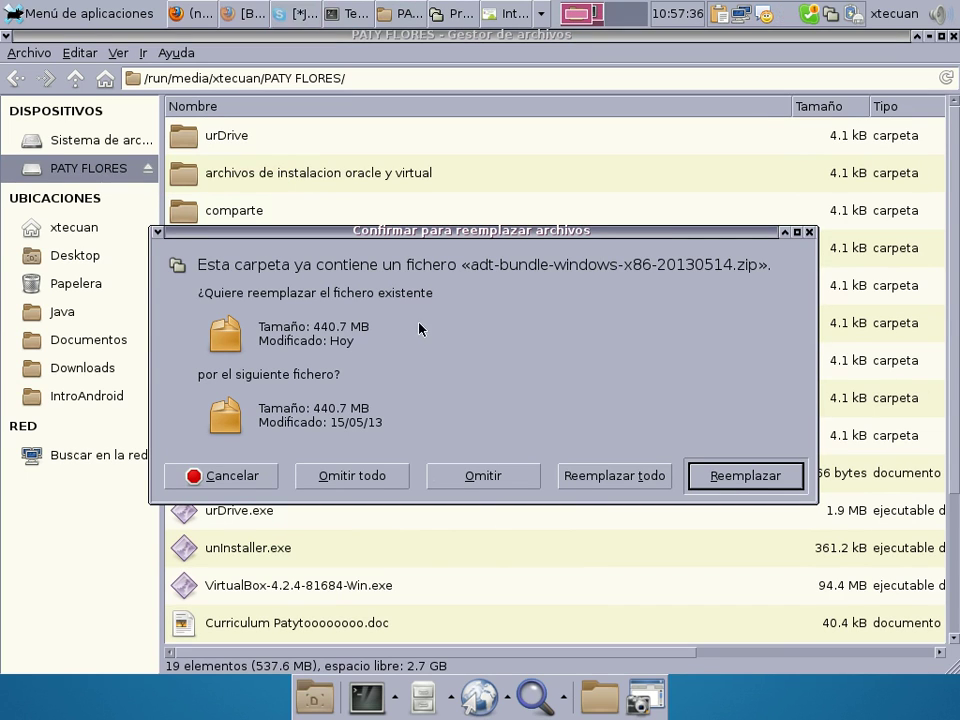
{"action": "left_click", "coordinate": [210, 476]}
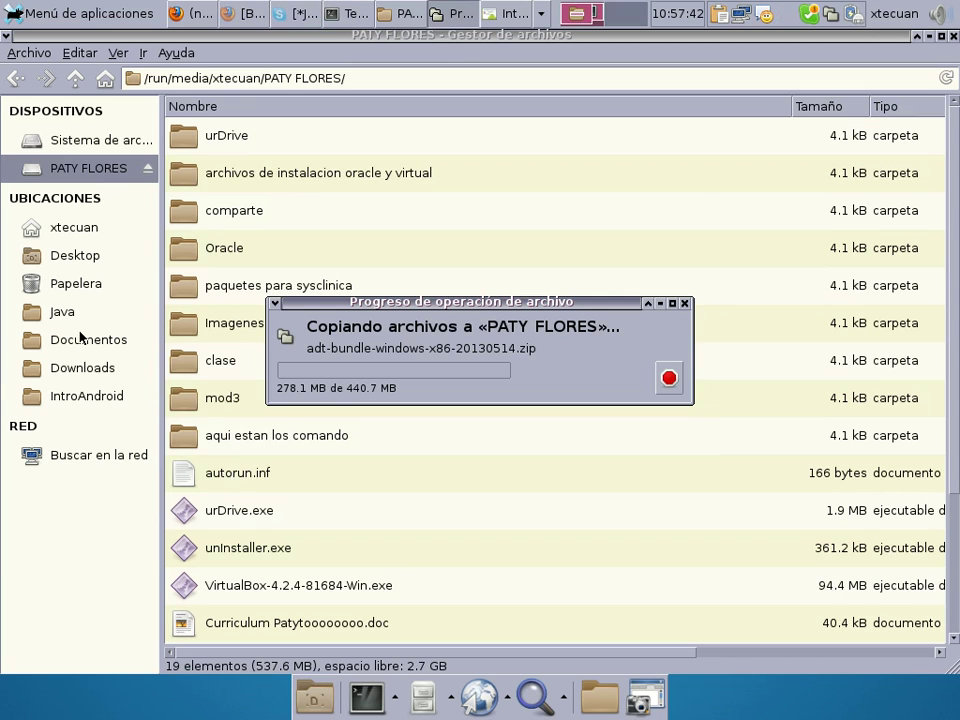
Copy jdk-6u34-windows-i586.exe from Downloads to the external drive still receiving the ADT bundle and to the KINGSTON drive
{"action": "left_click", "coordinate": [104, 368]}
{"action": "left_click", "coordinate": [257, 400]}
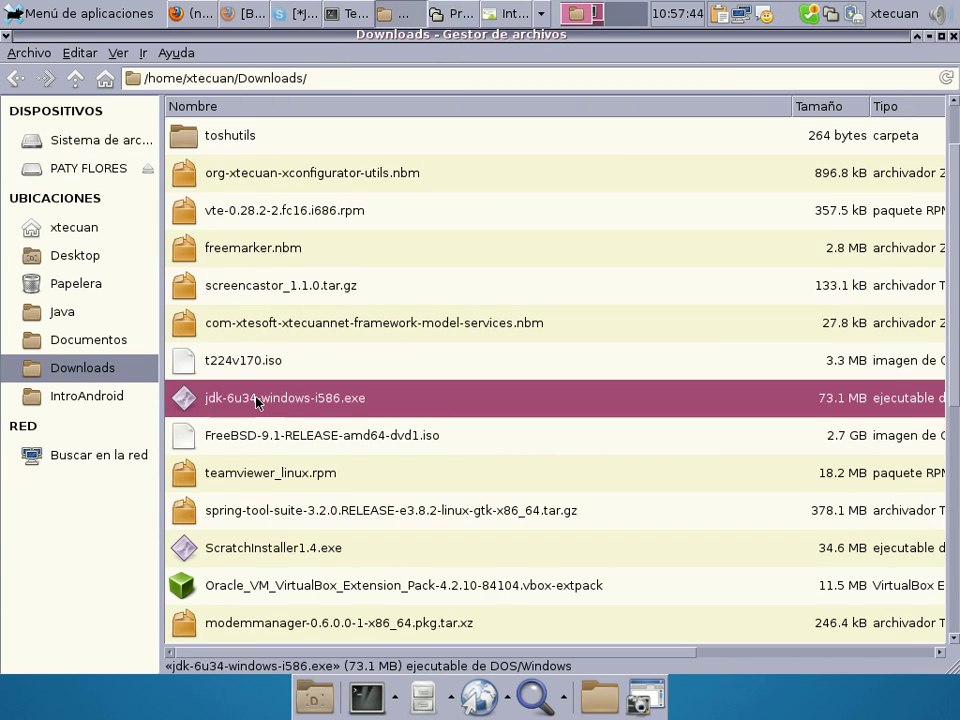
{"action": "right_click", "coordinate": [257, 400]}
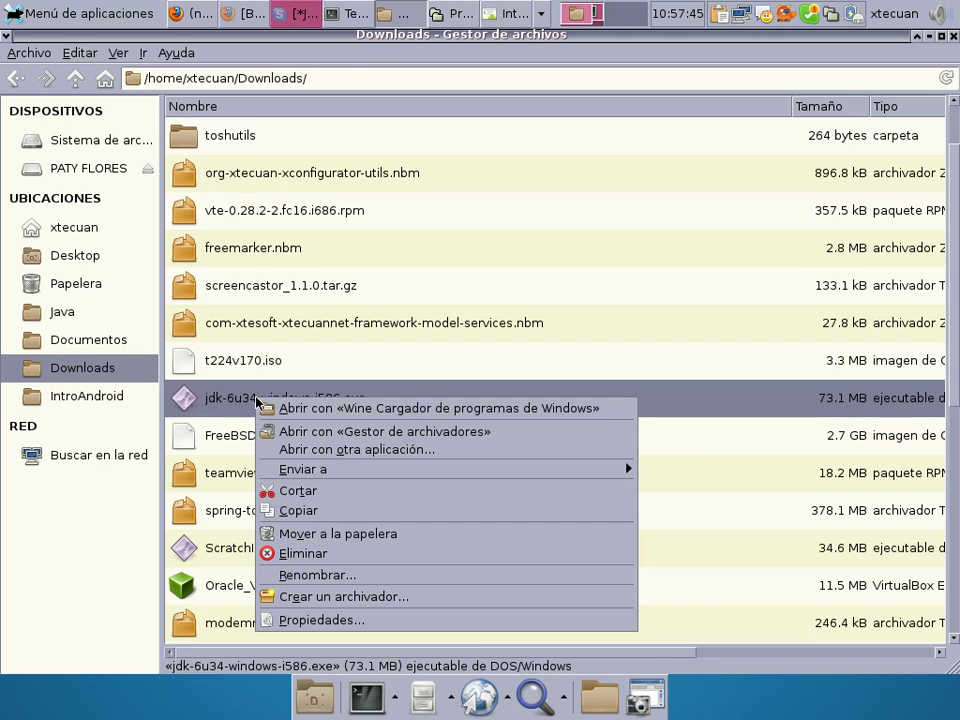
{"action": "left_click", "coordinate": [300, 510]}
{"action": "left_click", "coordinate": [110, 175]}
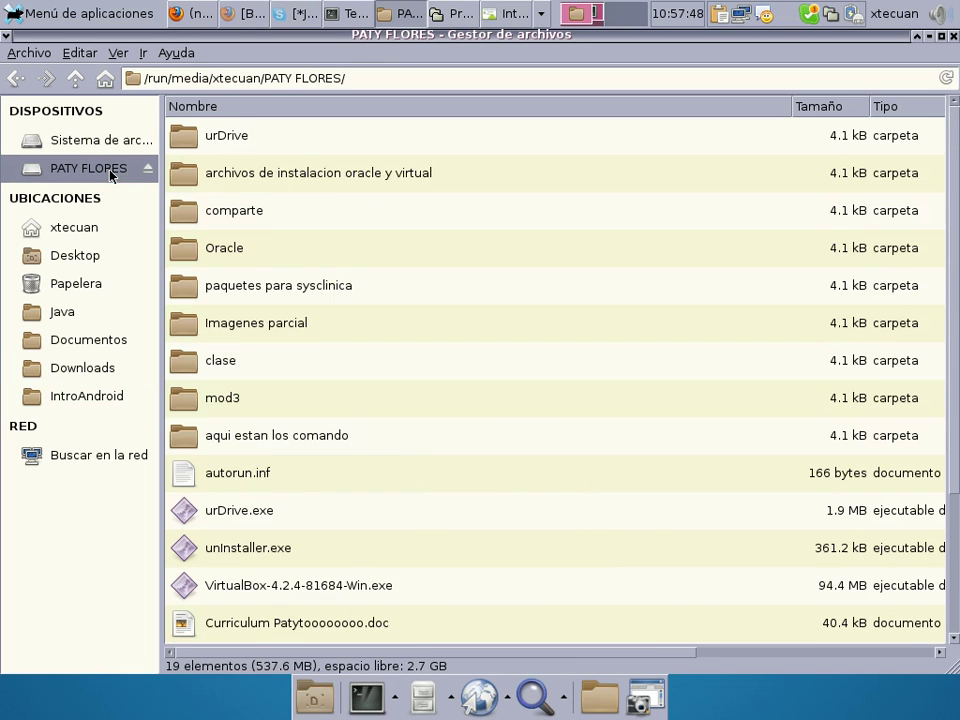
{"action": "left_click", "coordinate": [79, 53]}
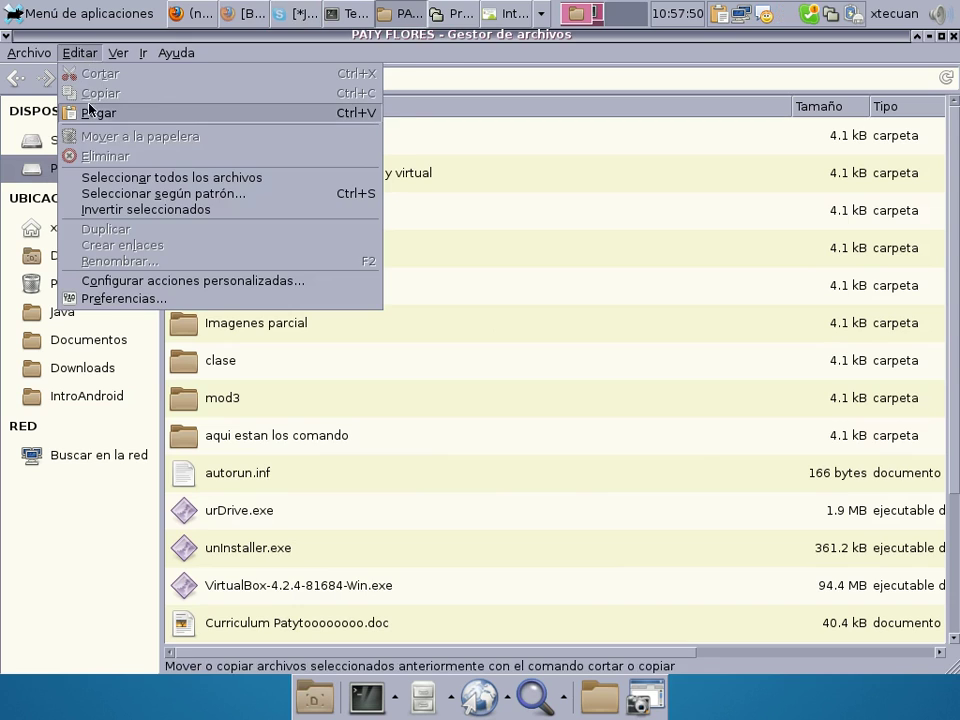
{"action": "left_click", "coordinate": [90, 112]}
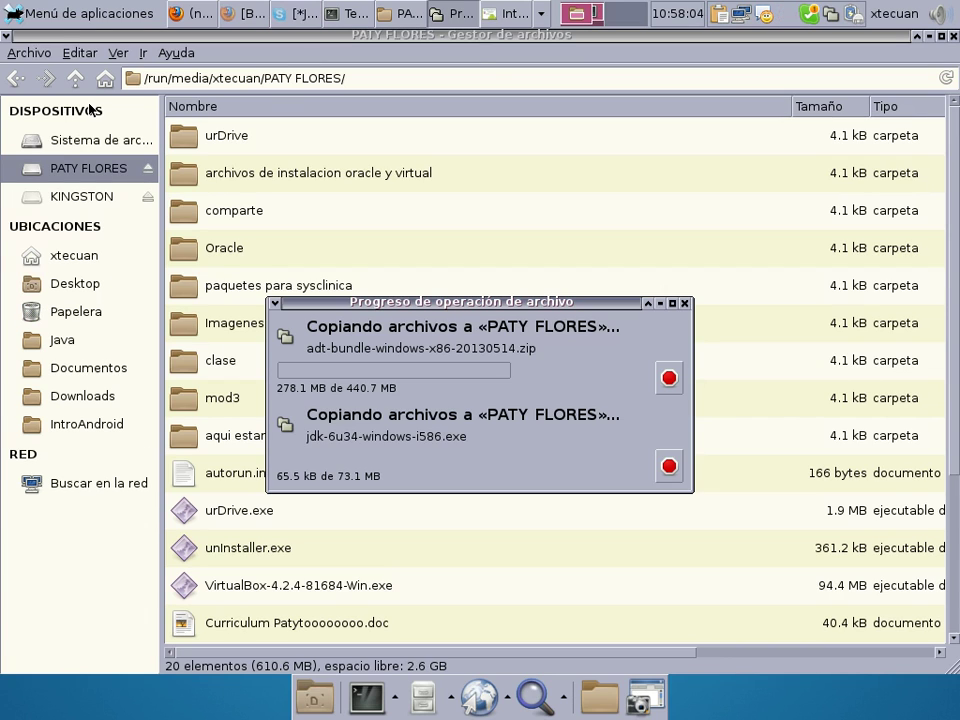
{"action": "left_click", "coordinate": [90, 198]}
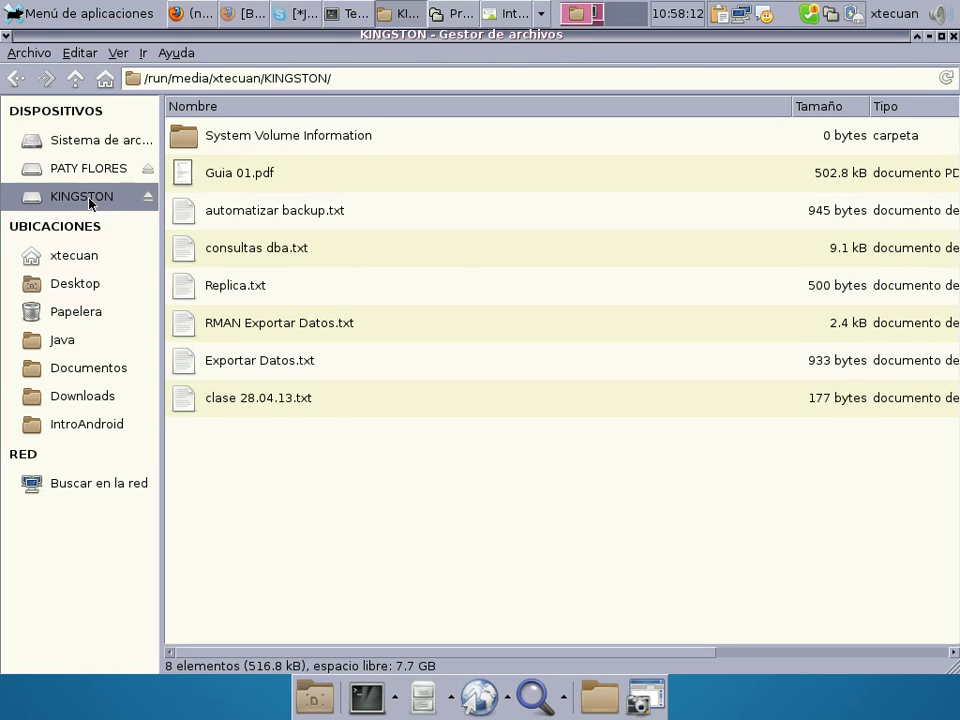
{"action": "key", "text": "ctrl+v"}
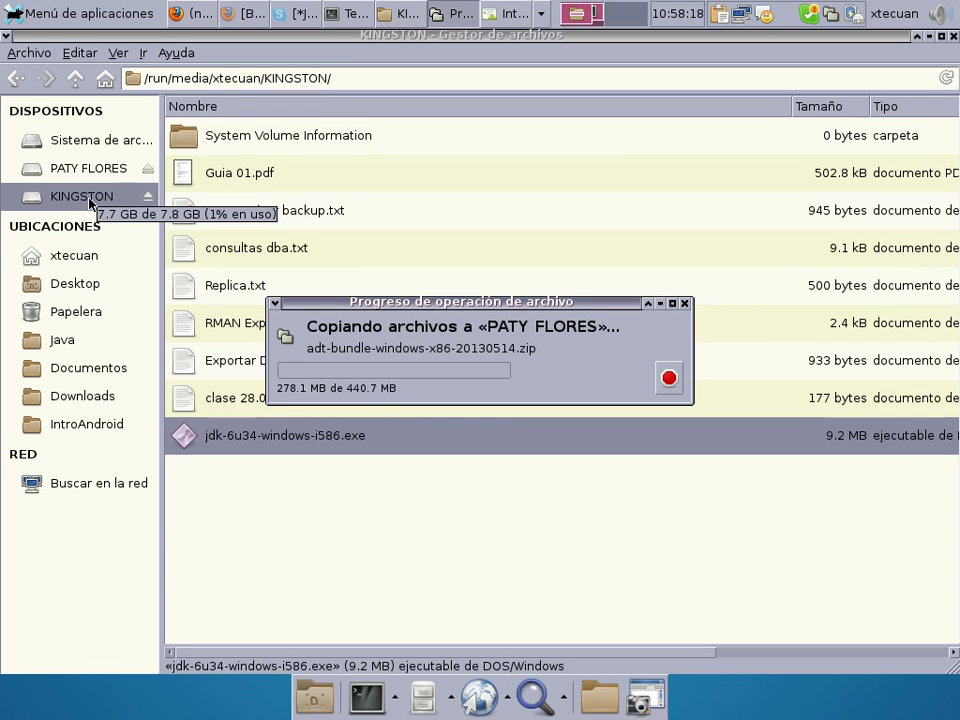
Find adt-bundle-windows-x86-20130514.zip in Downloads by searching "ad", copy it to the KINGSTON drive, and eject that drive
{"action": "left_click", "coordinate": [66, 398]}
{"action": "left_click", "coordinate": [248, 398]}
{"action": "type", "text": "ad"}
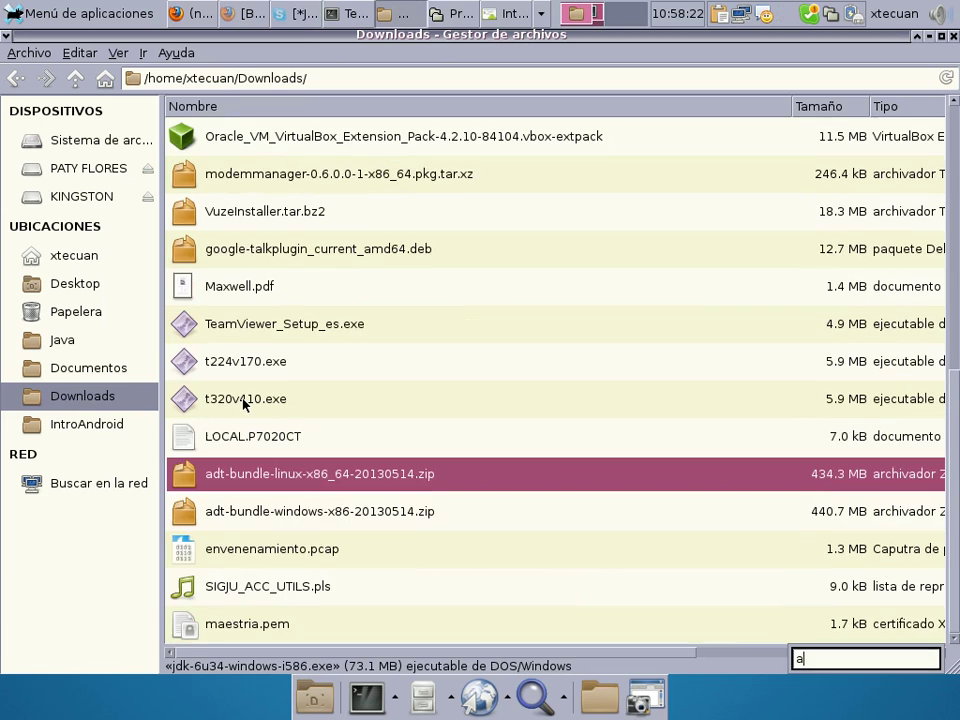
{"action": "left_click", "coordinate": [260, 515]}
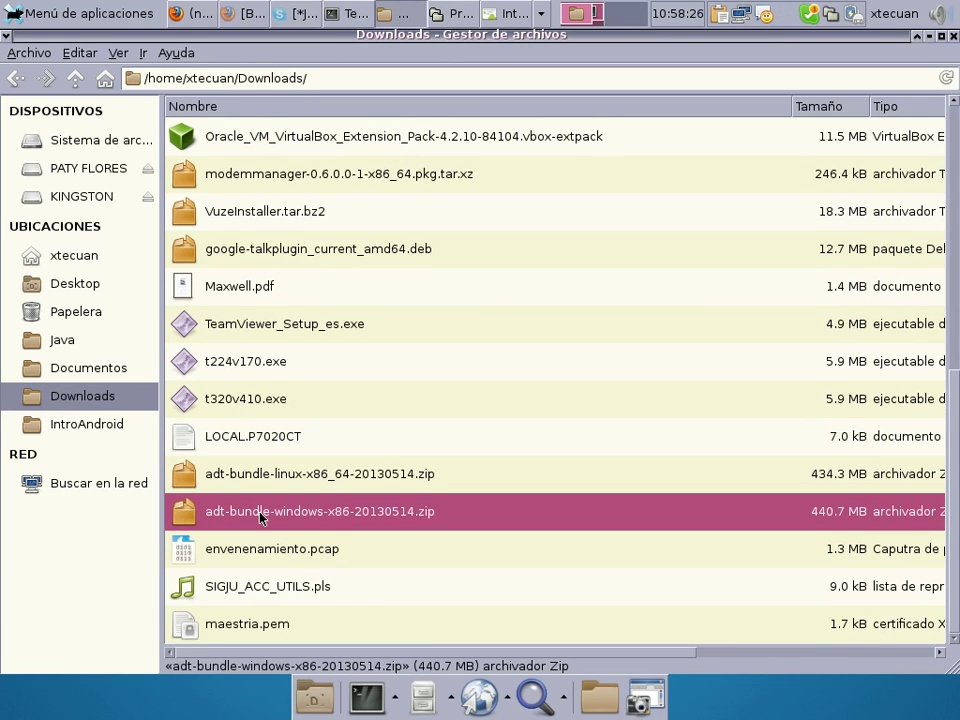
{"action": "left_click", "coordinate": [115, 197]}
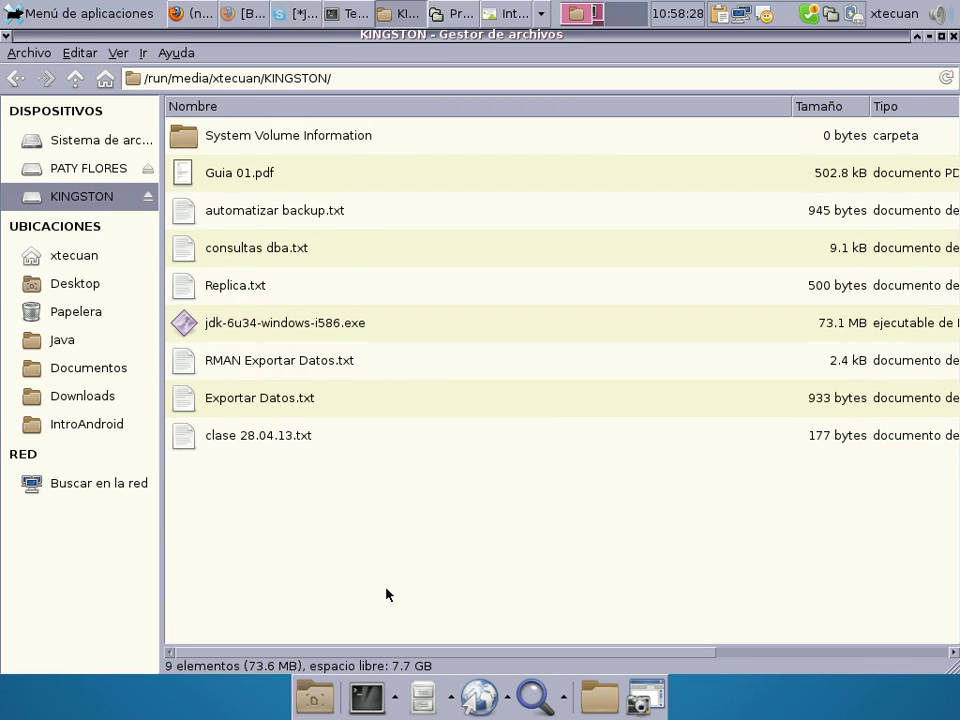
{"action": "key", "text": "ctrl+v"}
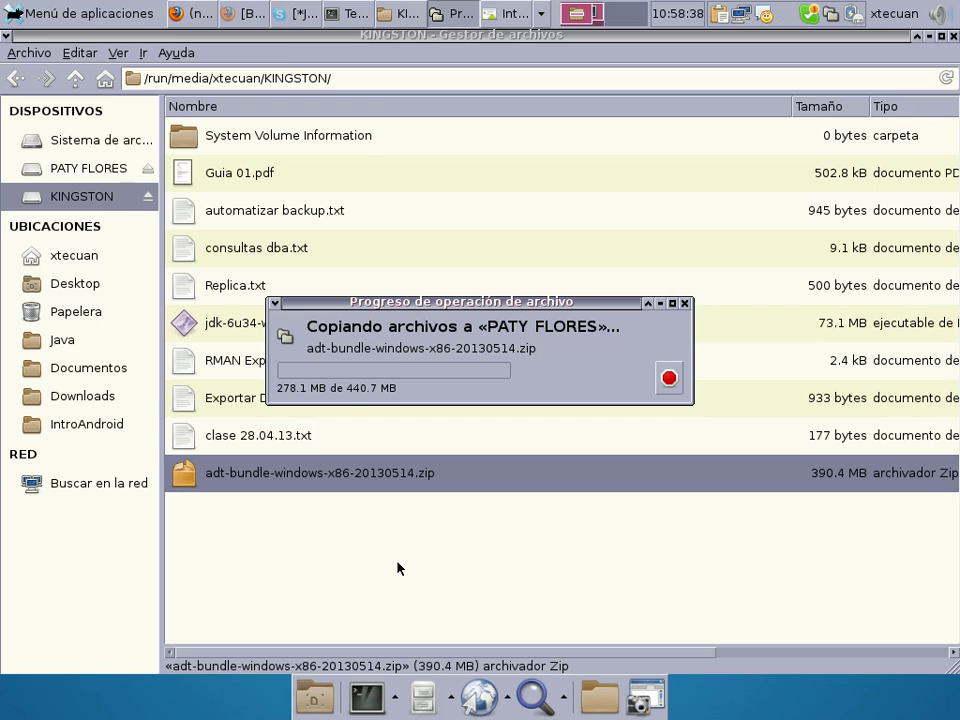
{"action": "right_click", "coordinate": [95, 196]}
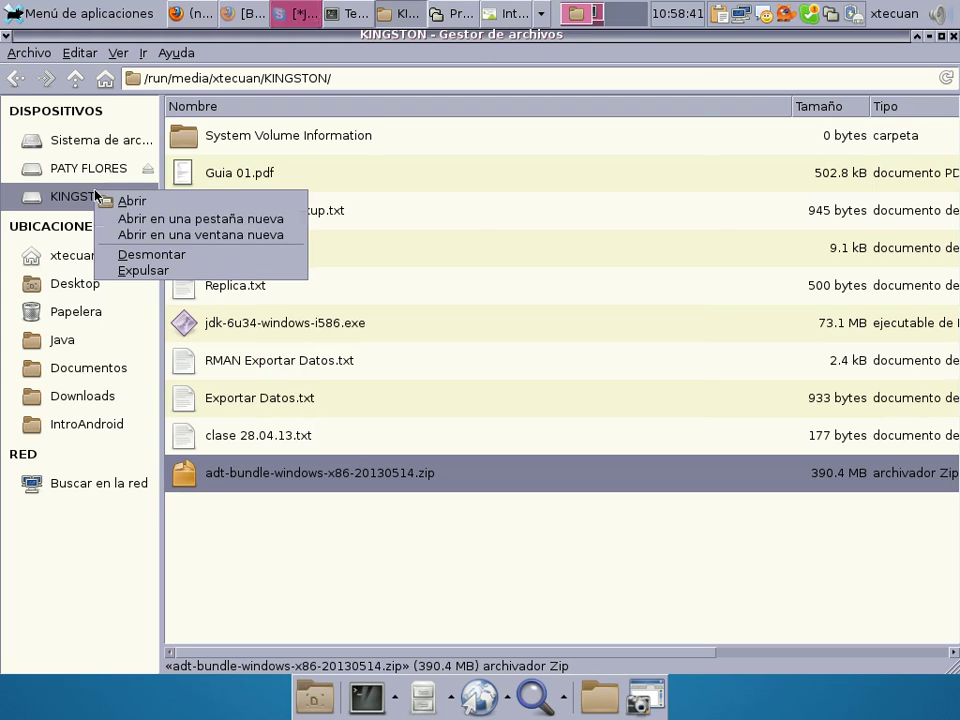
{"action": "left_click", "coordinate": [140, 270]}
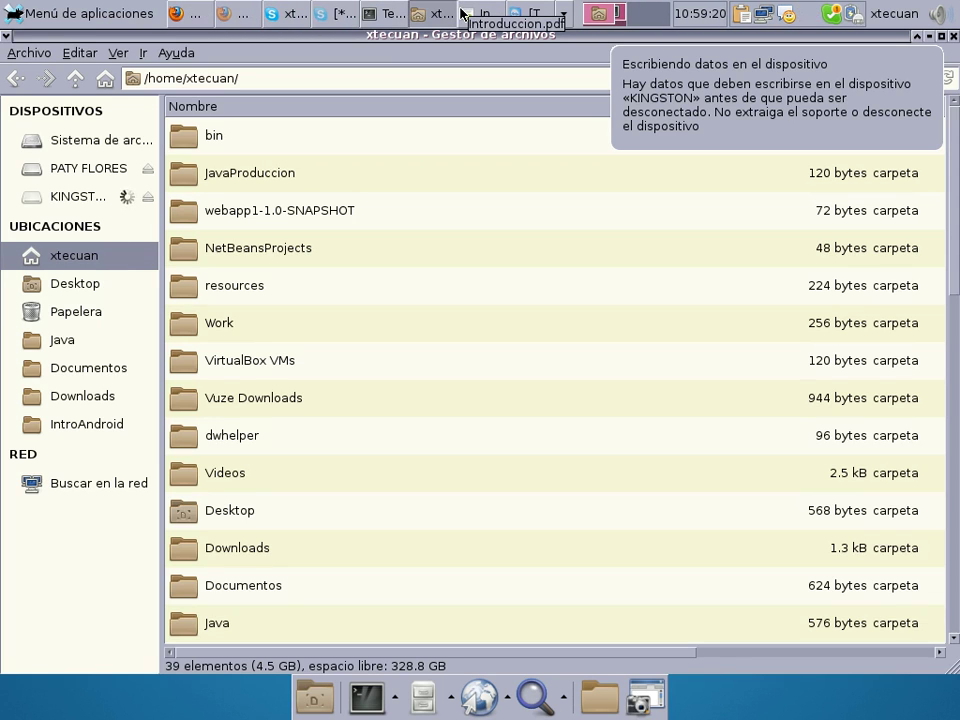
Check that the drive listed above KINGSTON holds the JDK installer and the ADT bundle, and eject it
{"action": "left_click", "coordinate": [115, 172]}
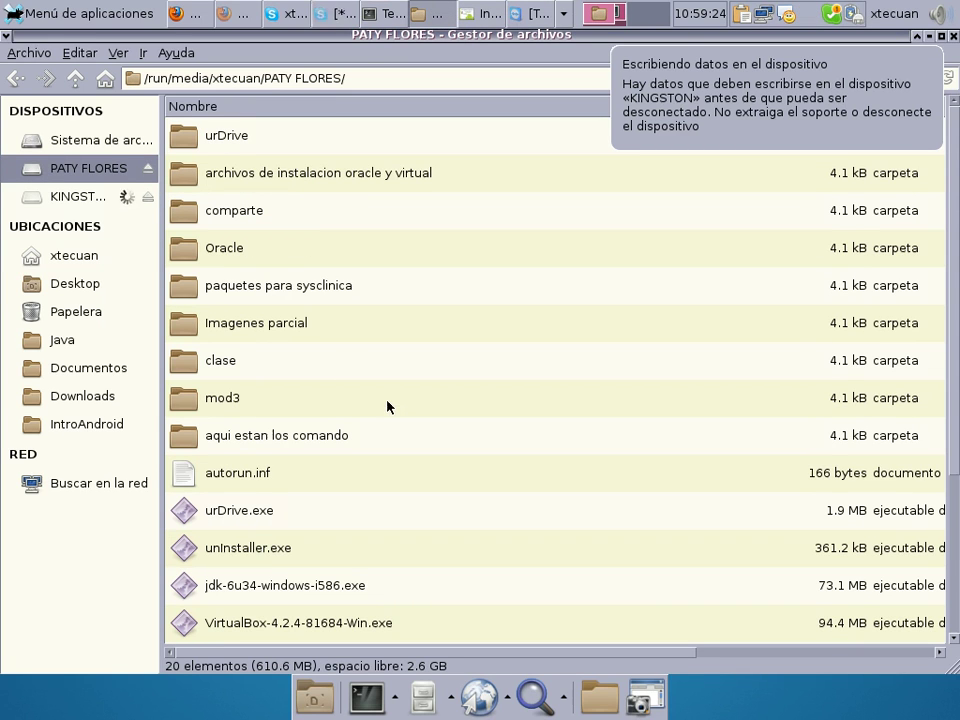
{"action": "scroll", "coordinate": [371, 443], "scroll_direction": "down", "scroll_amount": 3}
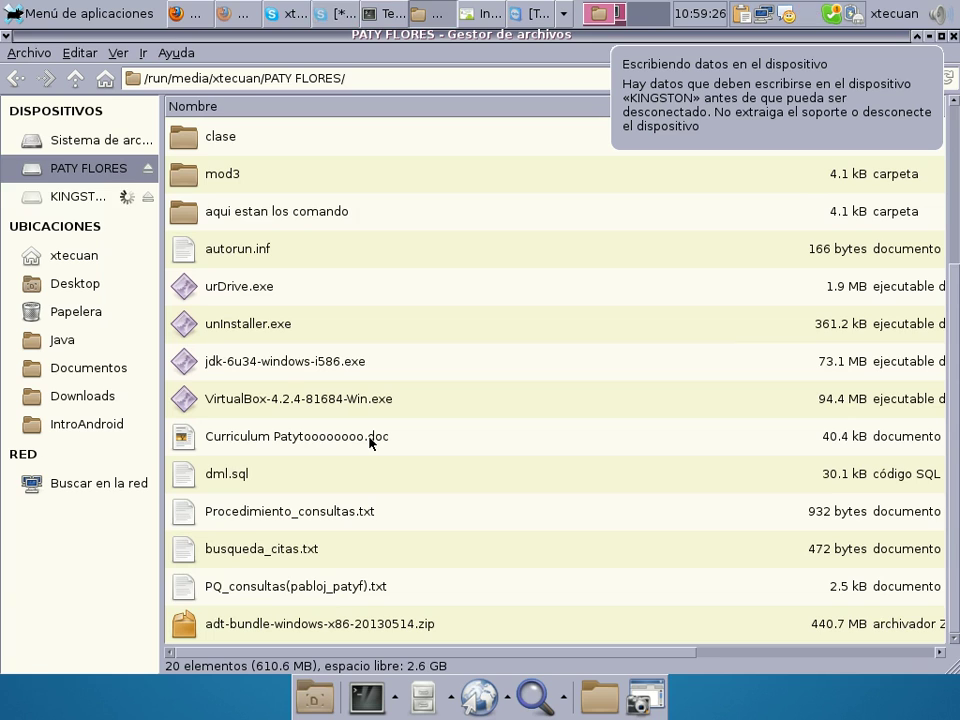
{"action": "right_click", "coordinate": [135, 174]}
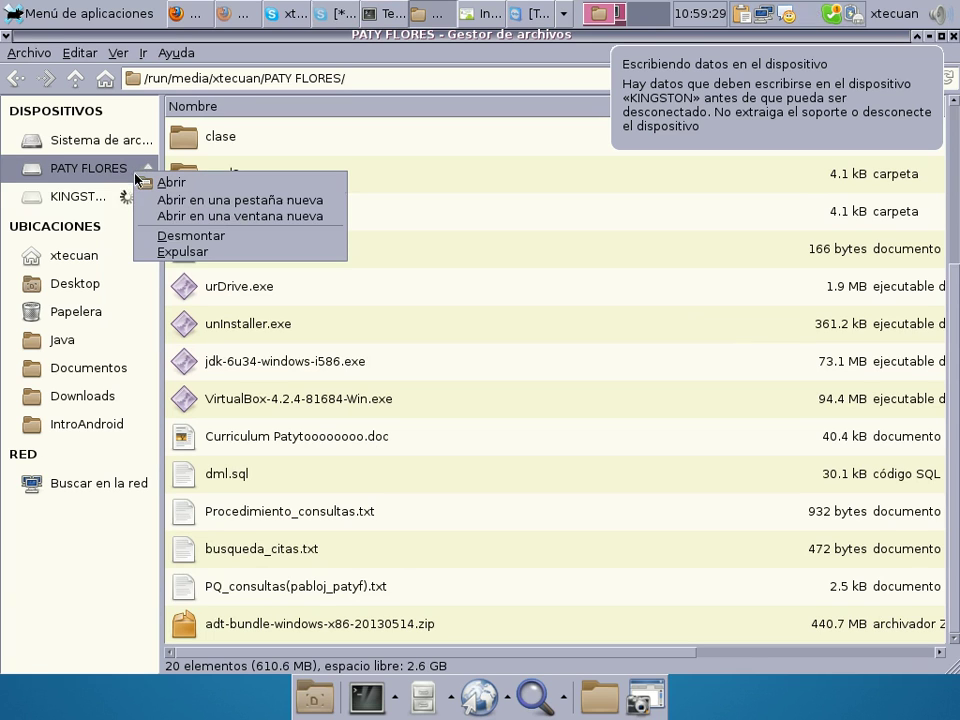
{"action": "left_click", "coordinate": [180, 252]}
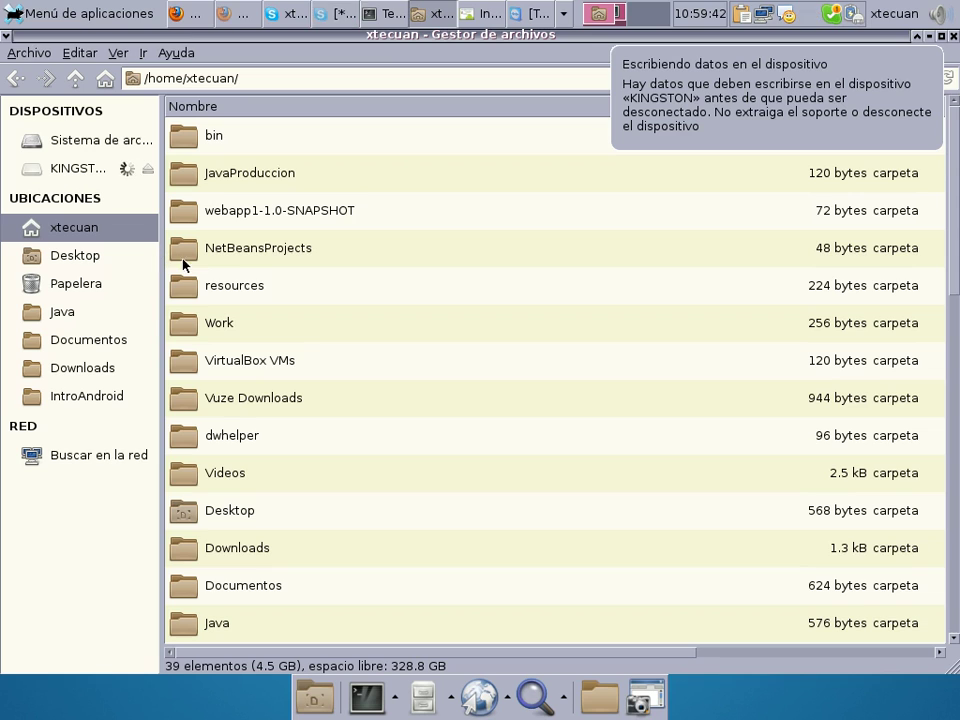
Copy adt-bundle-windows-x86-20130514.zip from Downloads to the newly connected drive listed below KINGSTON, cancelling any failed paste
{"action": "left_click", "coordinate": [111, 370]}
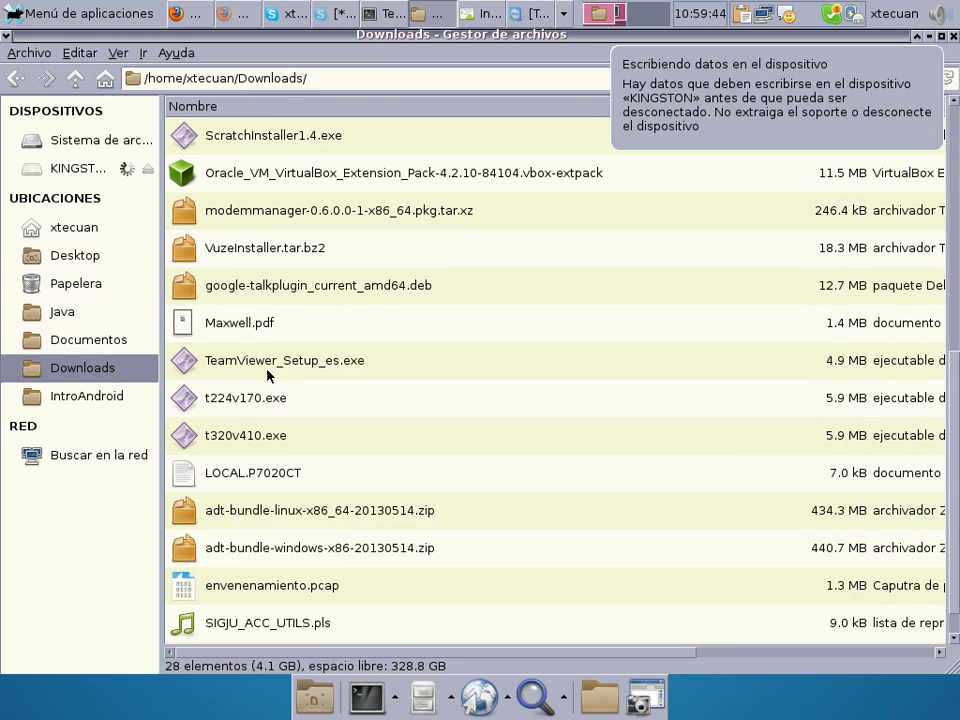
{"action": "left_click", "coordinate": [253, 550]}
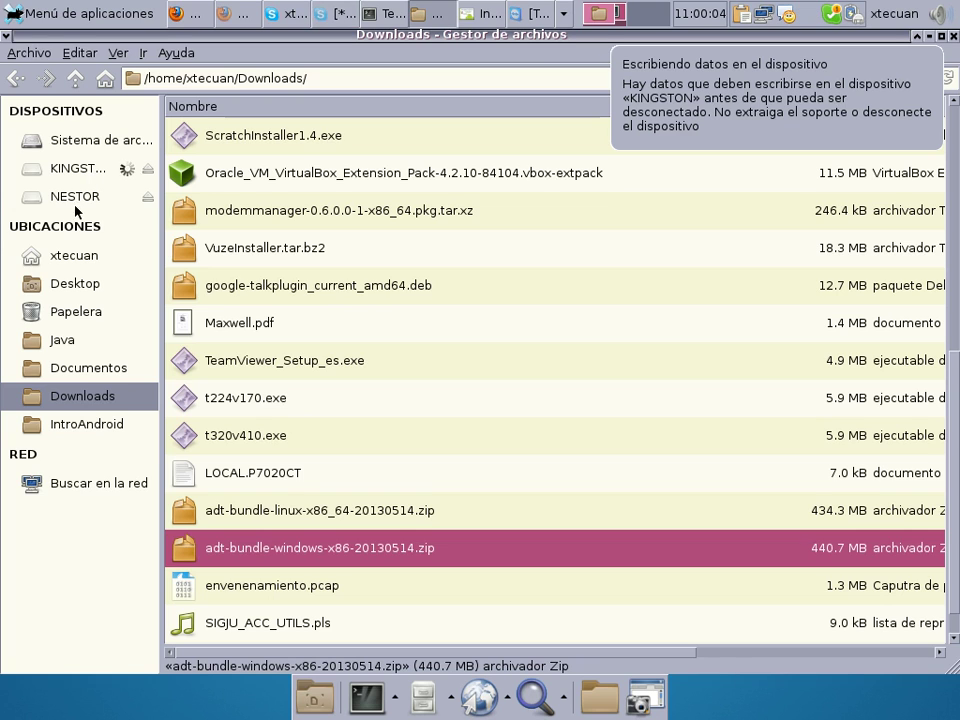
{"action": "left_click", "coordinate": [78, 197]}
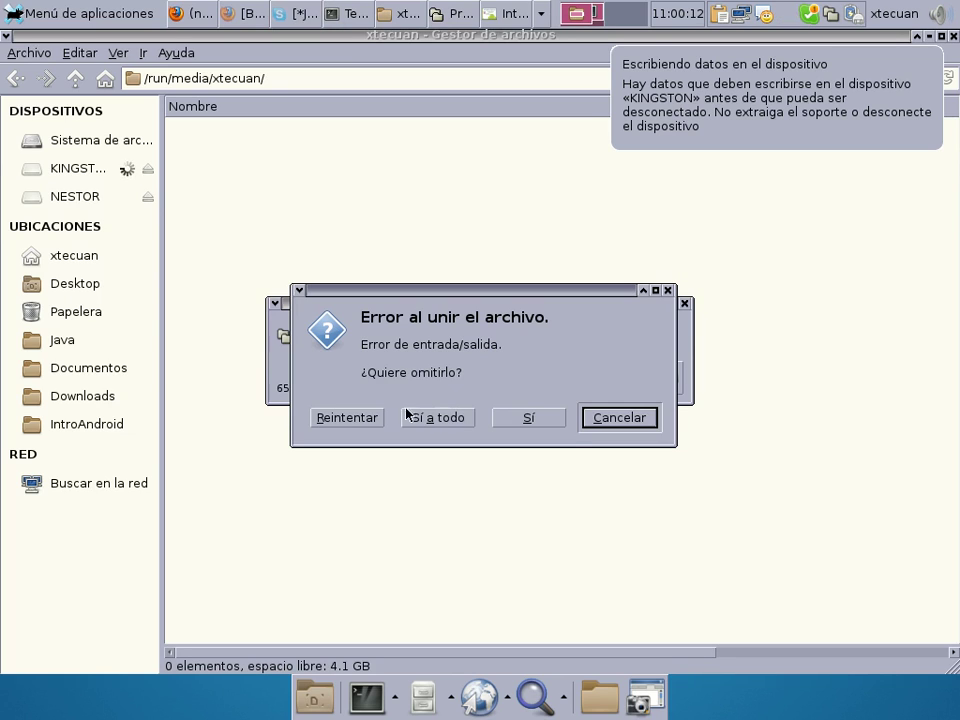
{"action": "left_click", "coordinate": [620, 414]}
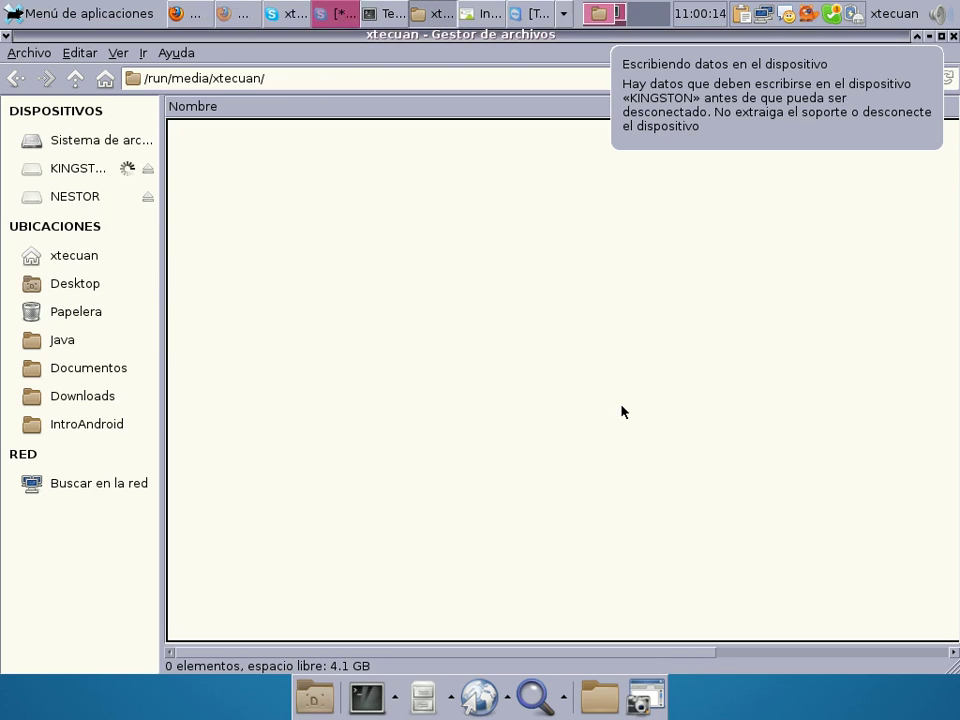
{"action": "left_click", "coordinate": [105, 205]}
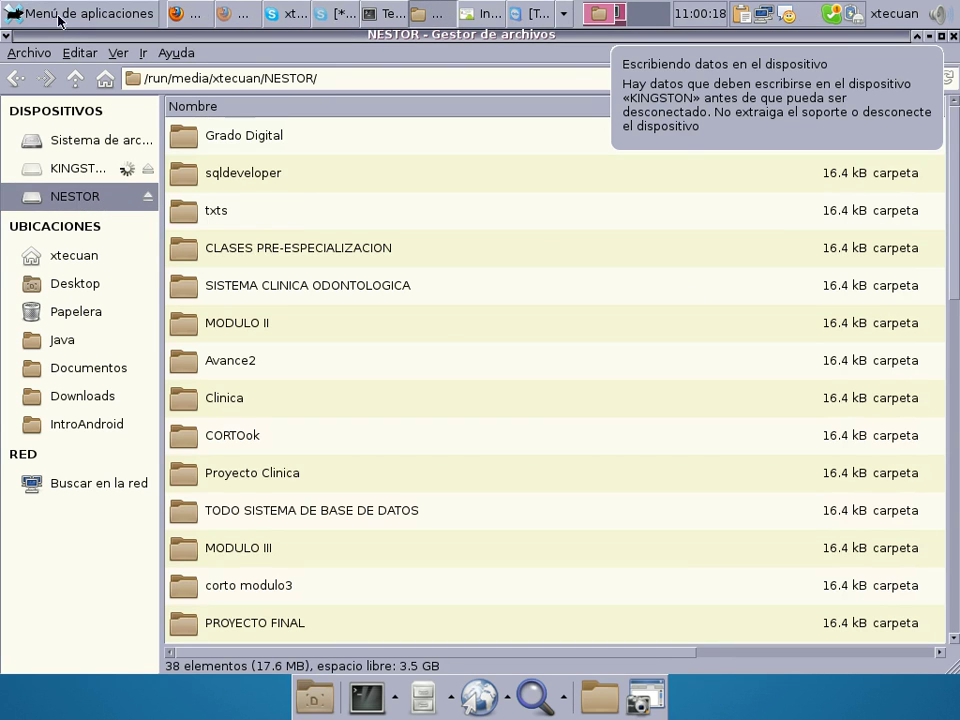
{"action": "left_click", "coordinate": [70, 53]}
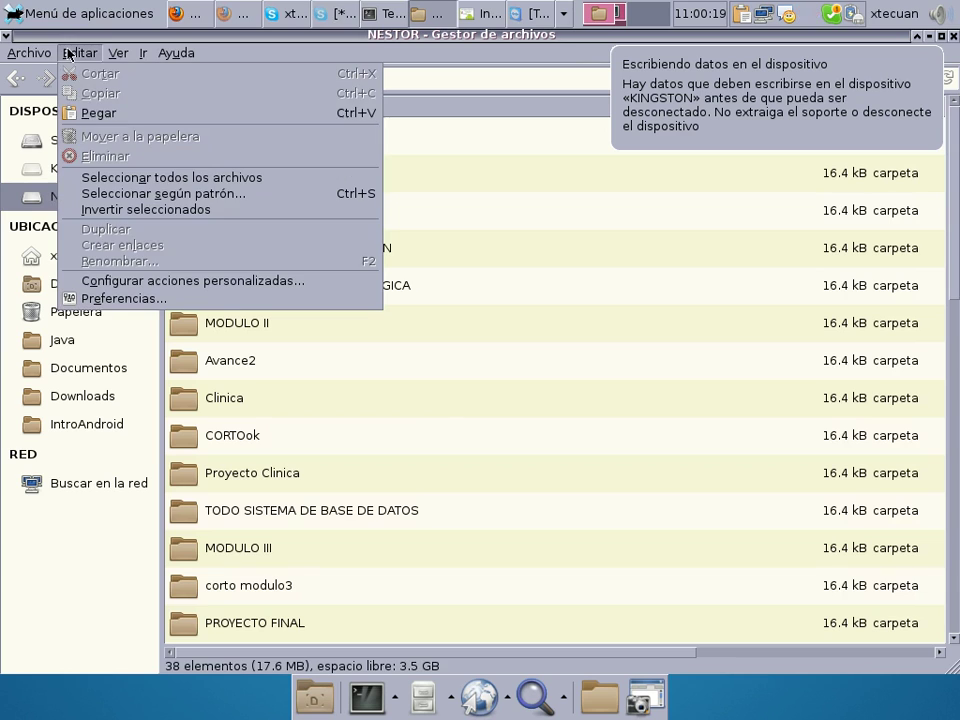
{"action": "left_click", "coordinate": [68, 113]}
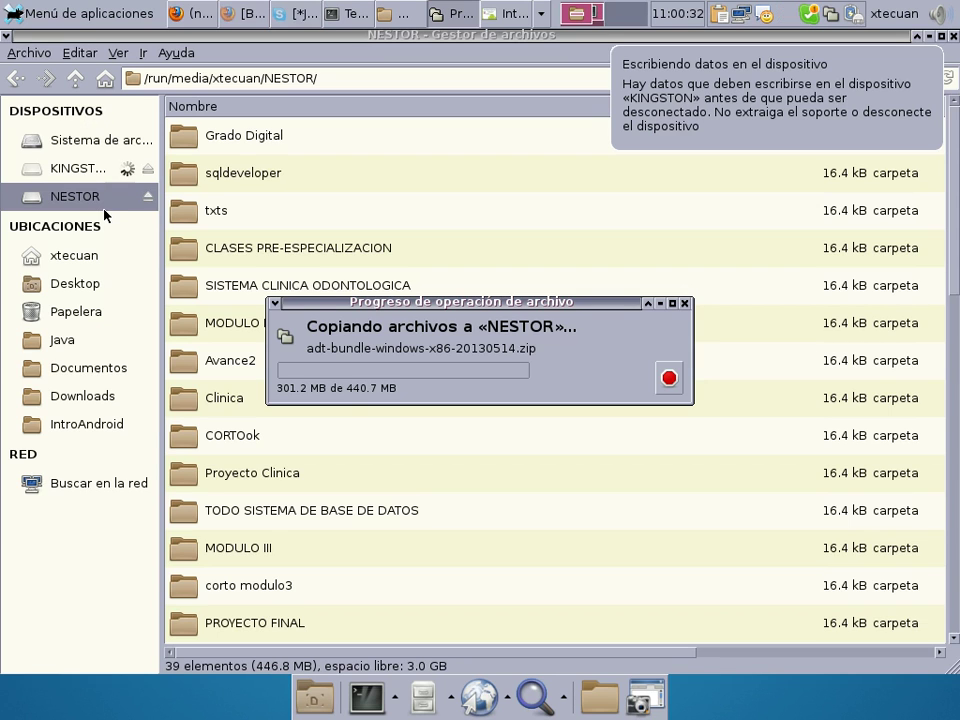
Find and select jdk-6u34-windows-i586.exe in Downloads by searching "jd"
{"action": "left_click", "coordinate": [103, 396]}
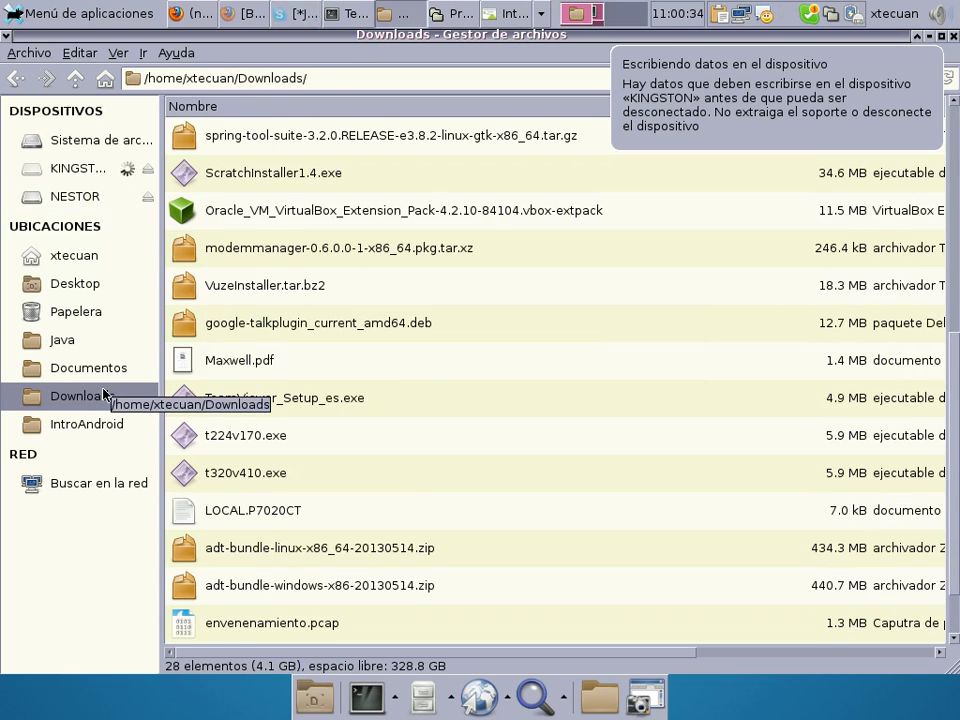
{"action": "left_click", "coordinate": [277, 360]}
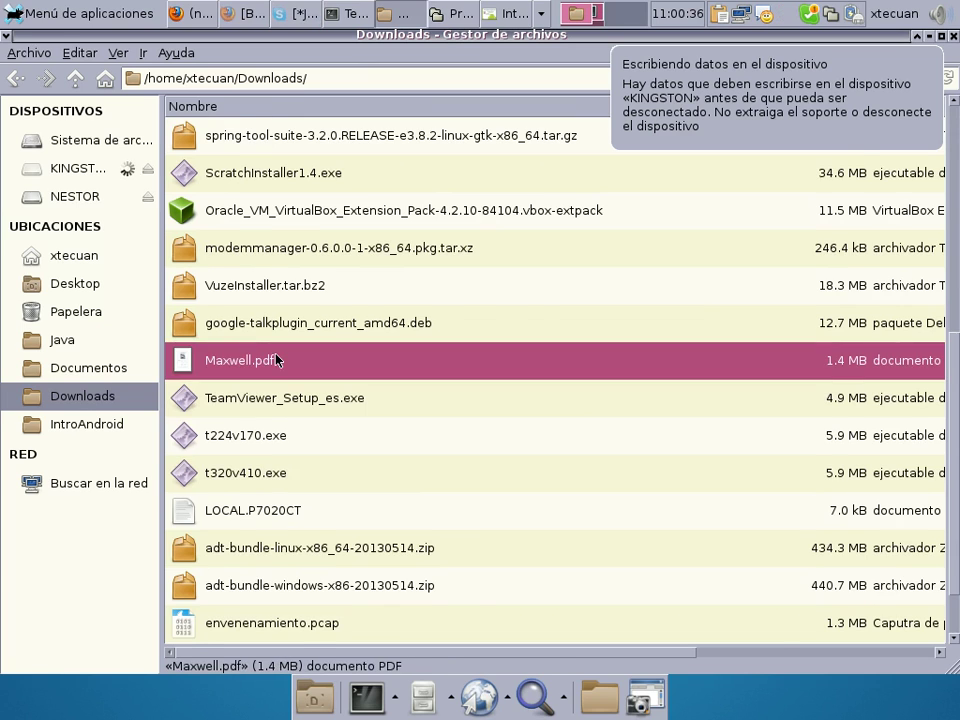
{"action": "type", "text": "jd"}
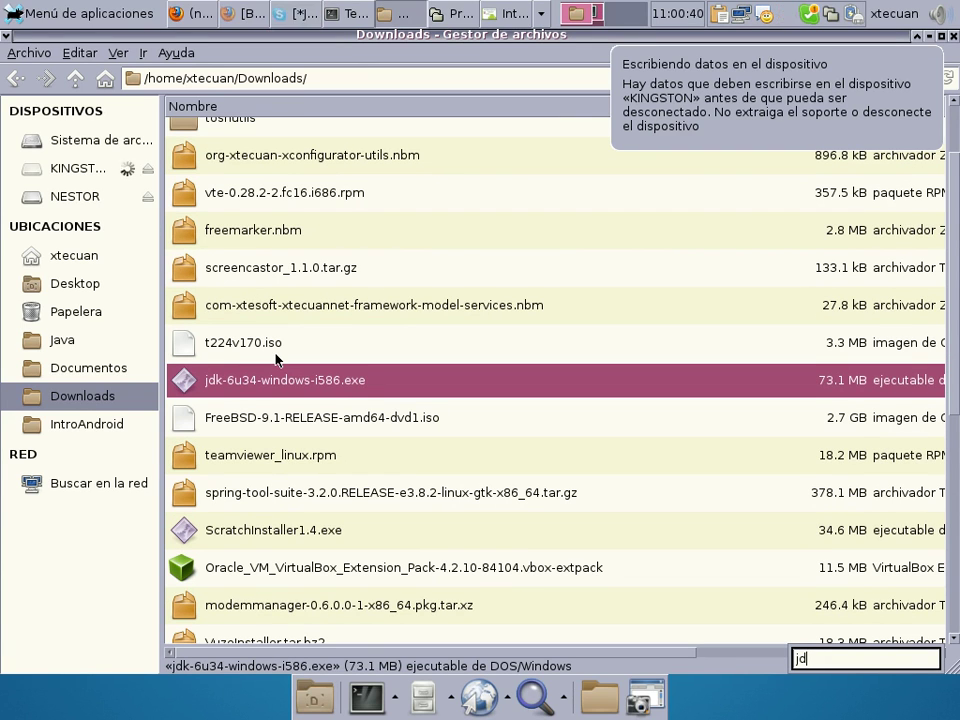
{"action": "key", "text": "Tab"}
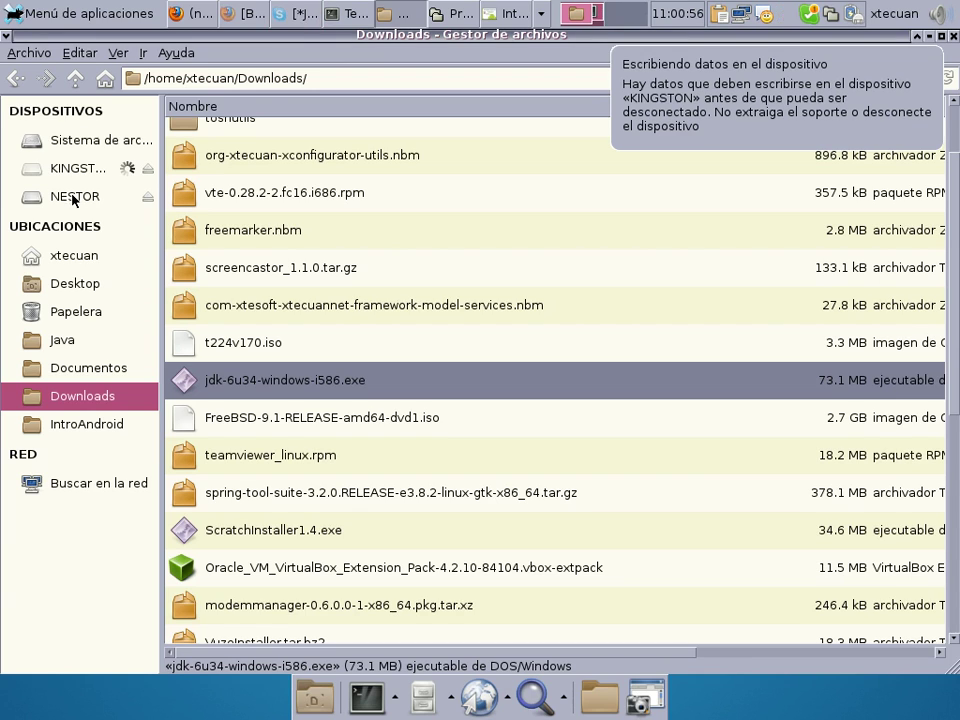
Switch to Skype, send the open contact the message "ya casi", and minimize the chat window
{"action": "left_click", "coordinate": [308, 14]}
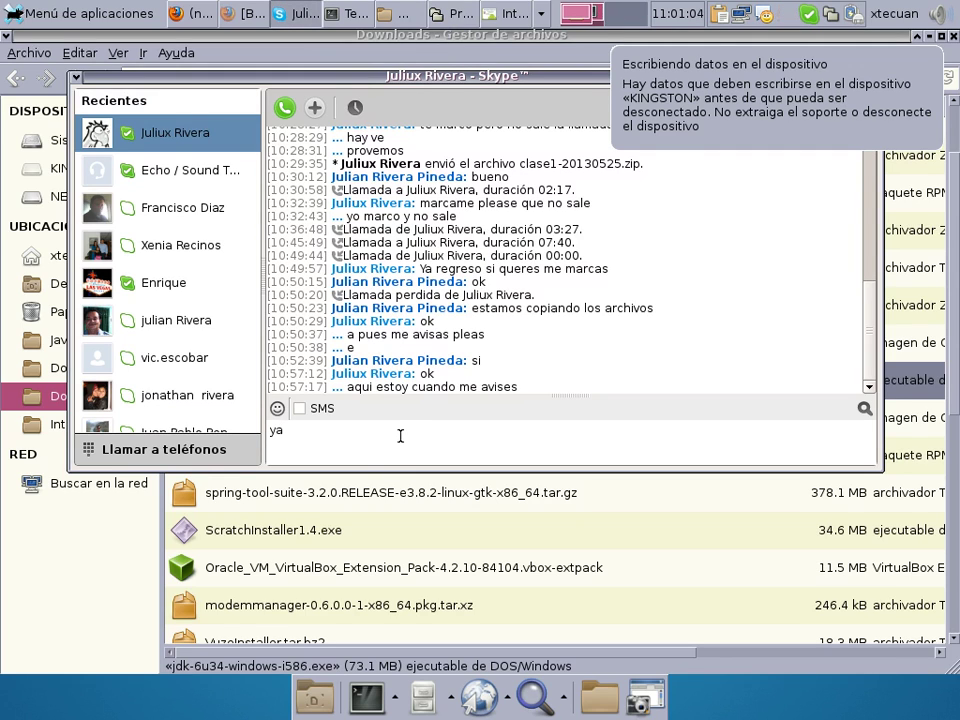
{"action": "type", "text": "ya casi"}
{"action": "key", "text": "Return"}
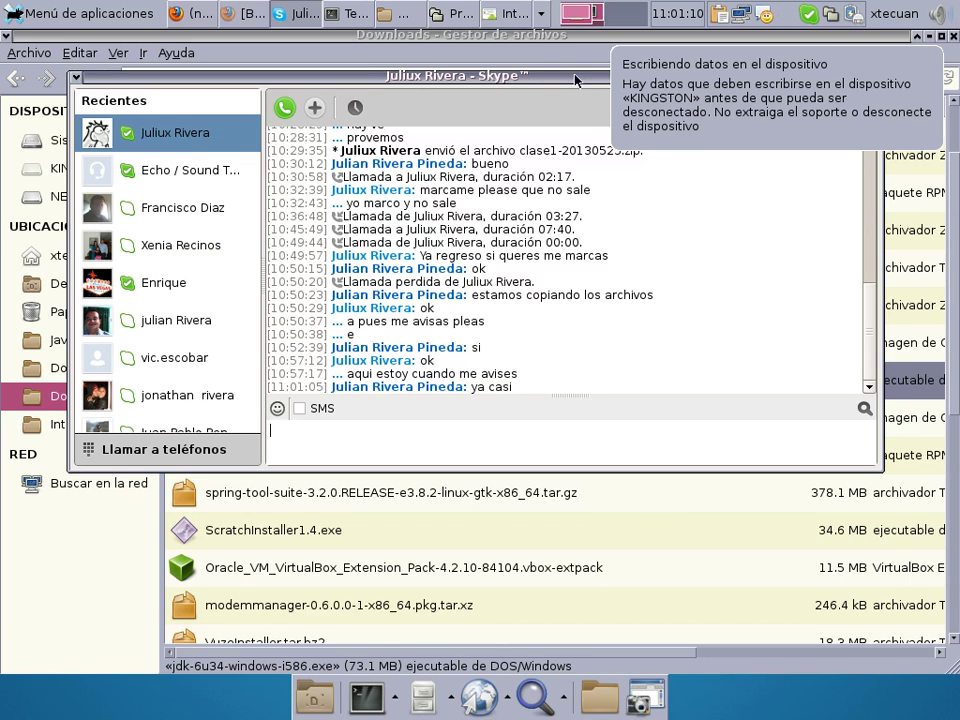
{"action": "left_click_drag", "start_coordinate": [573, 75], "coordinate": [583, 322]}
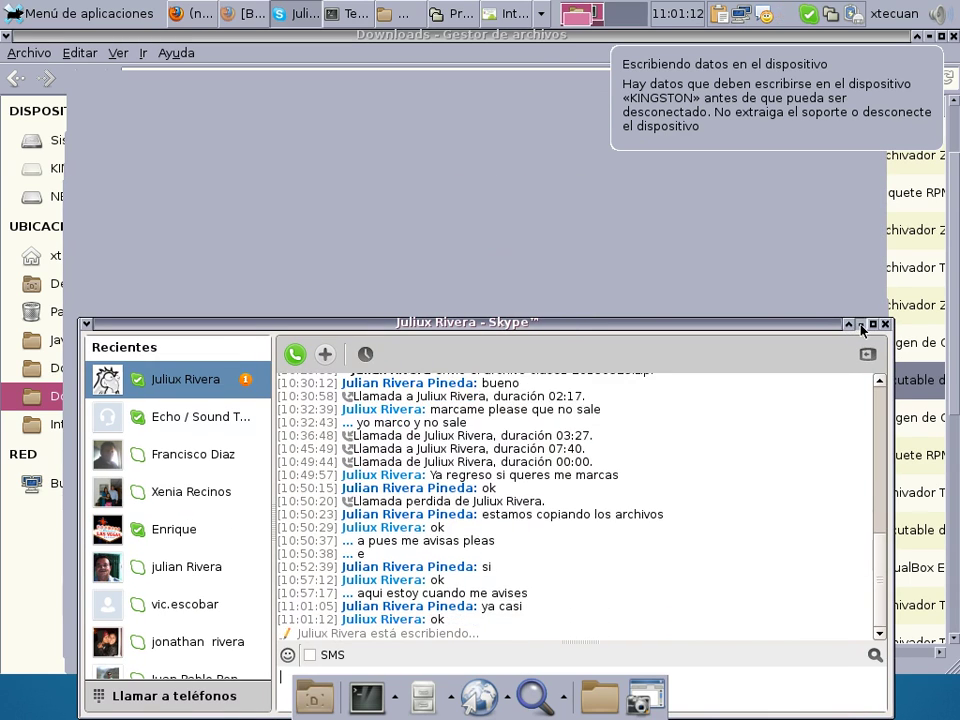
{"action": "left_click", "coordinate": [860, 325]}
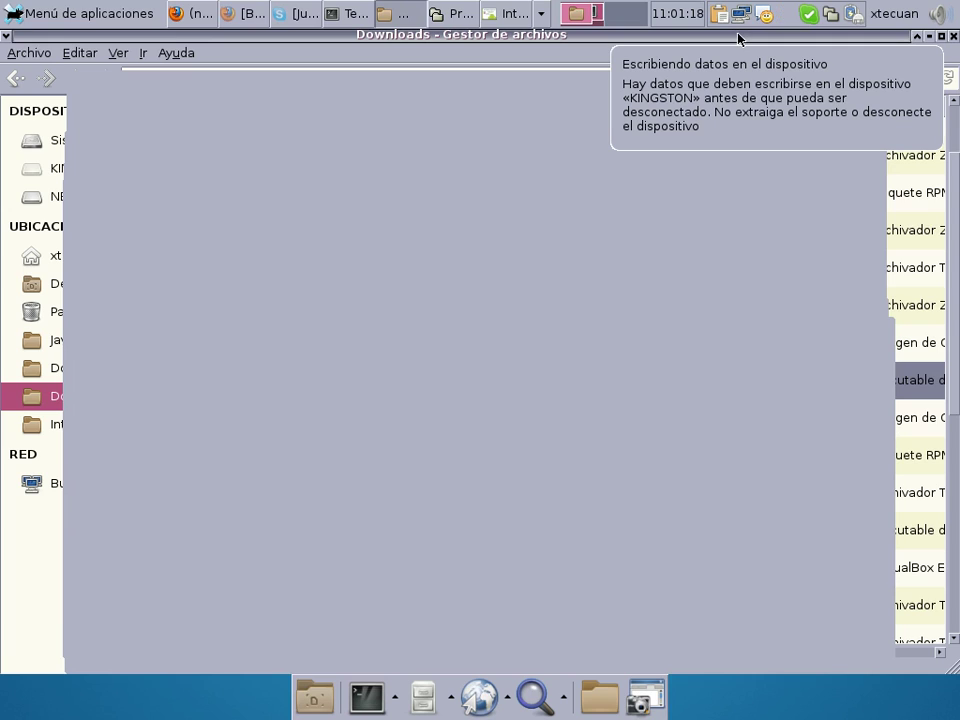
Bring up the file copy progress, decline to terminate the unresponsive file manager, and switch to the terminal
{"action": "left_click", "coordinate": [460, 12]}
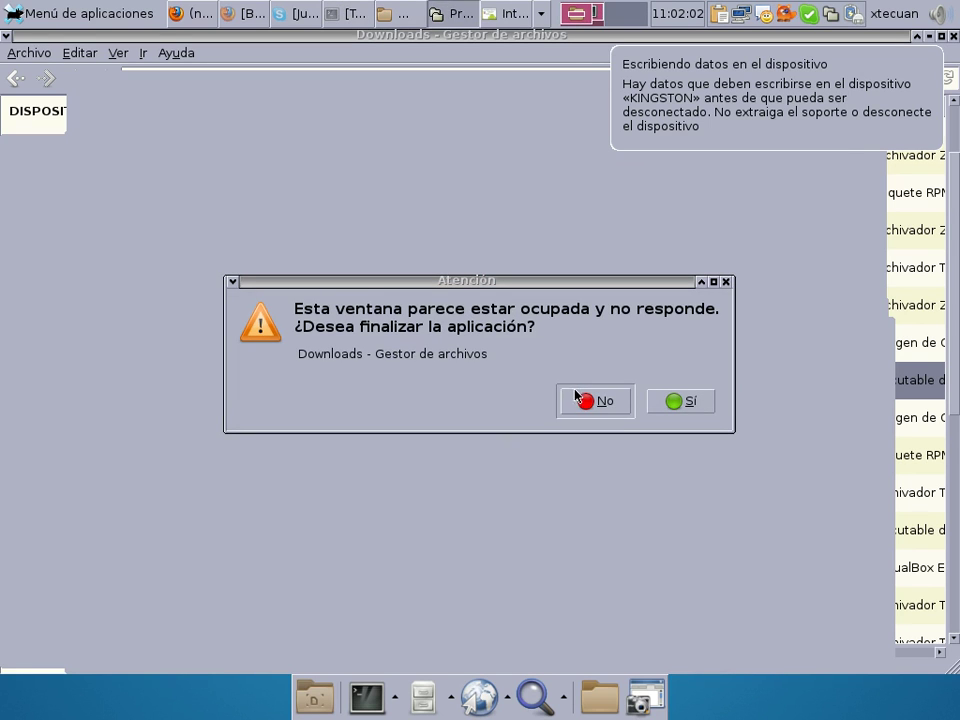
{"action": "left_click", "coordinate": [578, 400]}
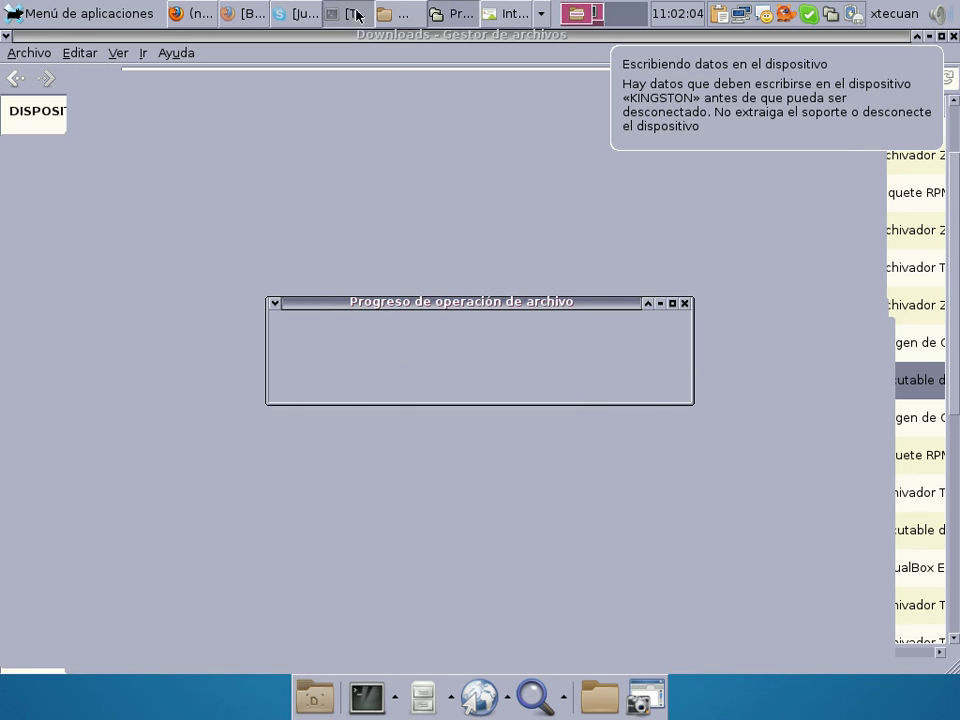
{"action": "left_click", "coordinate": [350, 13]}
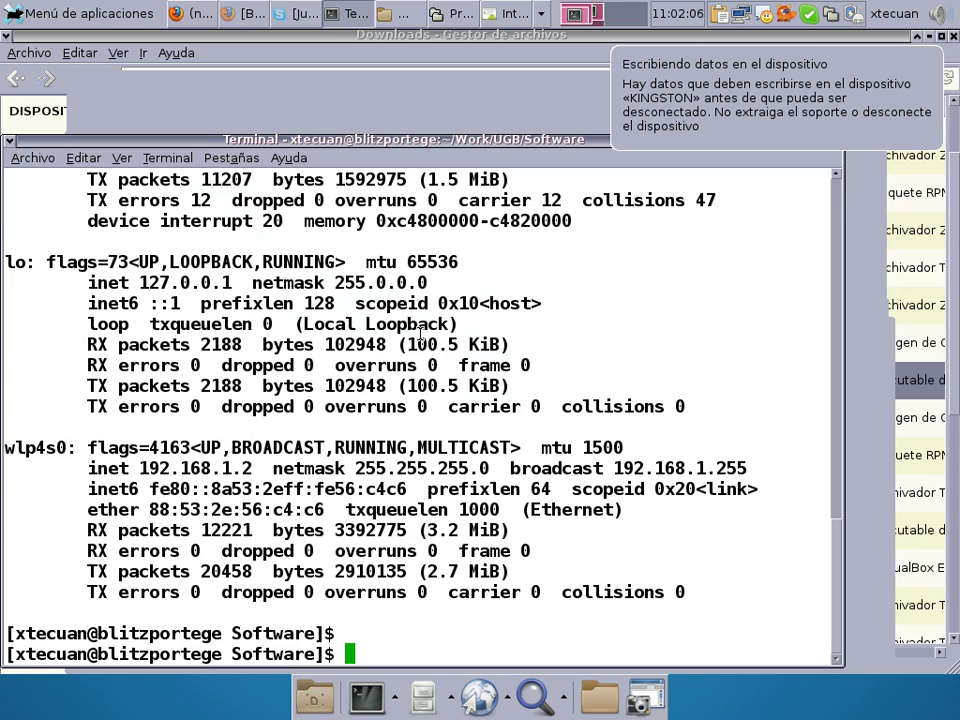
Check the disk usage of the mounted drives in the terminal with df -h, repeating the command to monitor the external drives
{"action": "type", "text": "df -h"}
{"action": "key", "text": "Return"}
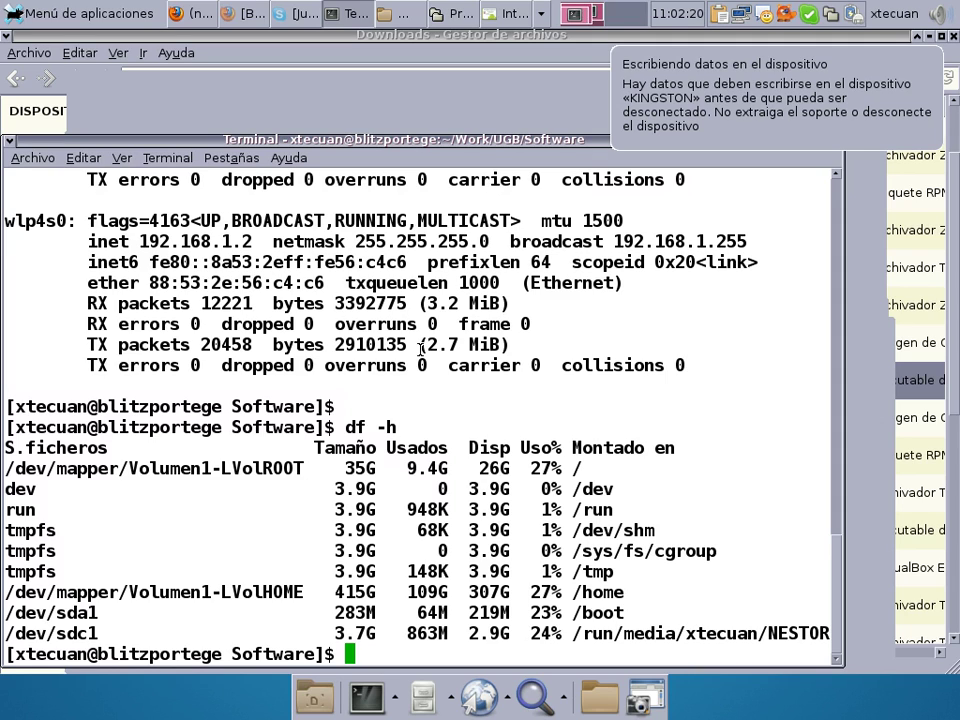
{"action": "key", "text": "Up"}
{"action": "key", "text": "Return"}
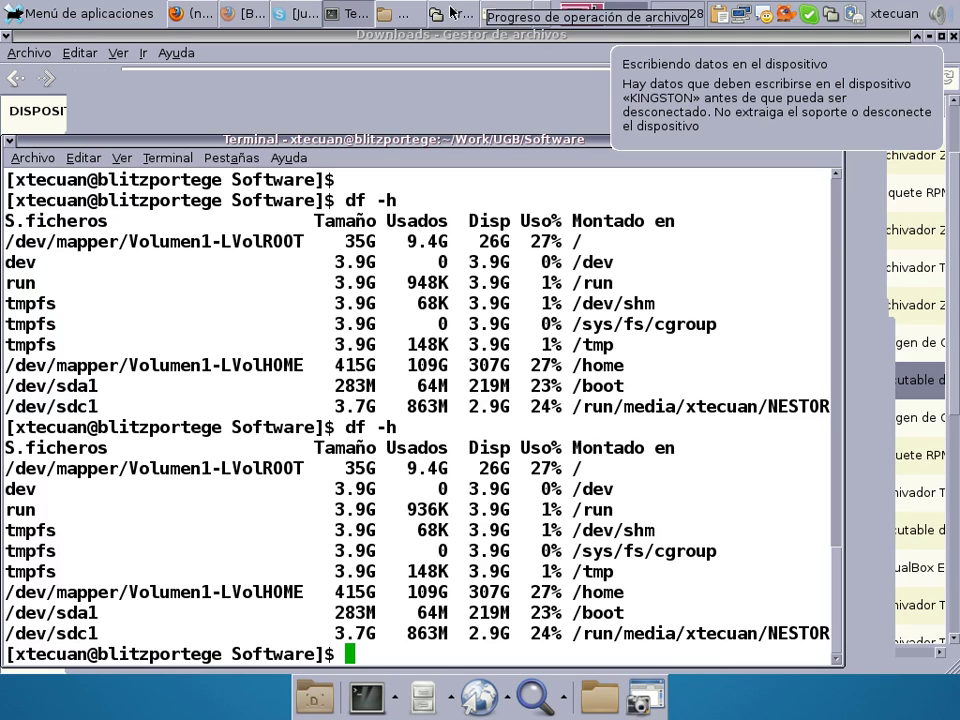
{"action": "left_click", "coordinate": [451, 12]}
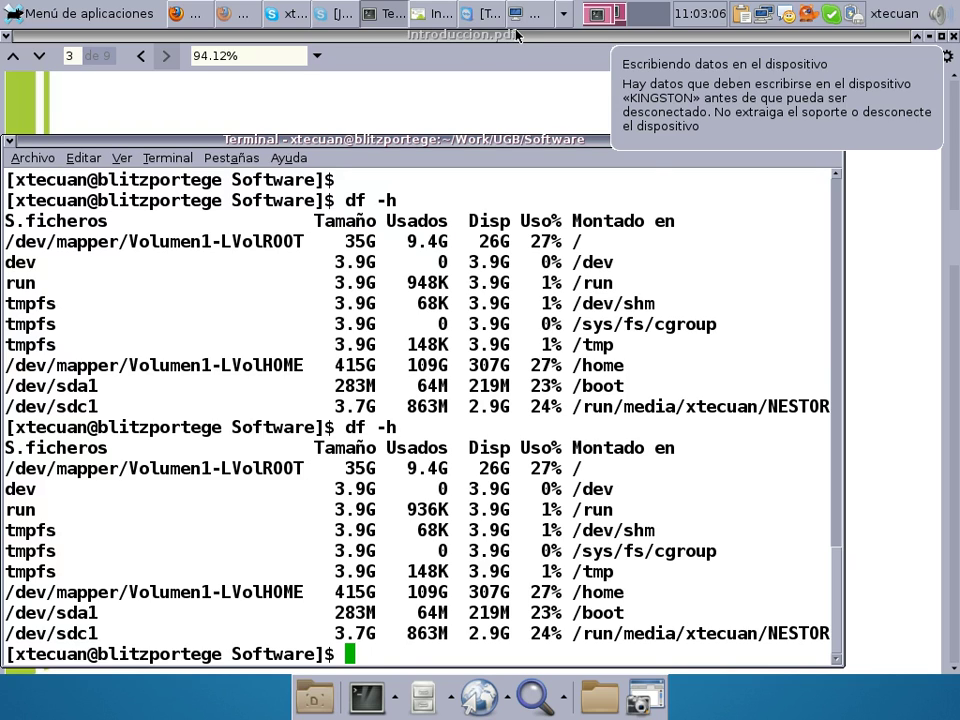
{"action": "type", "text": "df -h"}
{"action": "key", "text": "Return"}
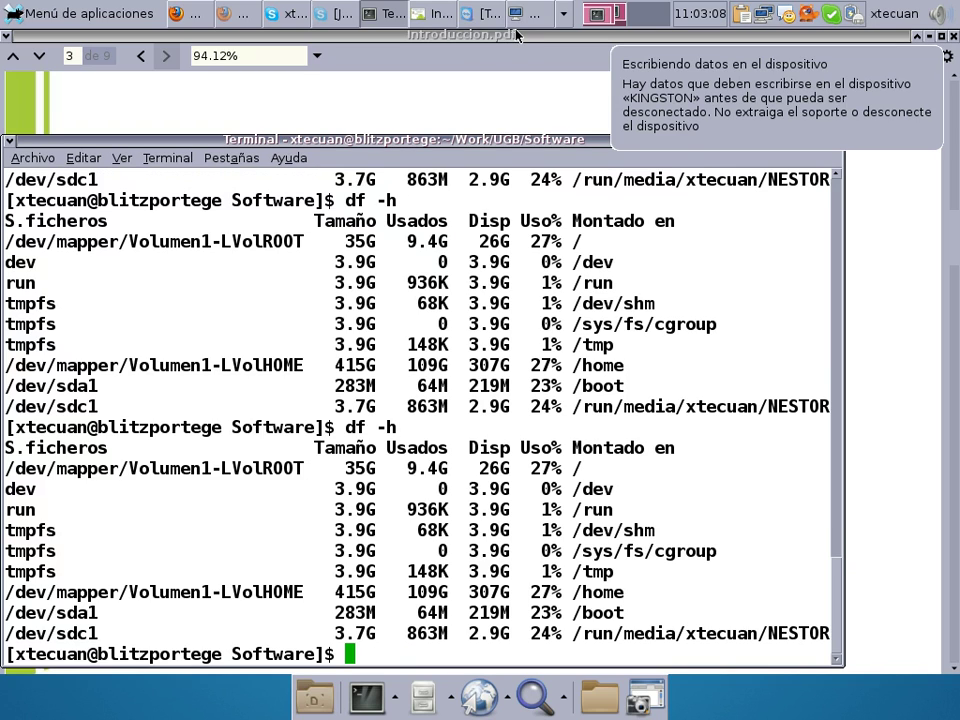
Open the connected external drive in a new file manager window and check it for the ADT bundle zip and the JDK installer
{"action": "left_click", "coordinate": [424, 698]}
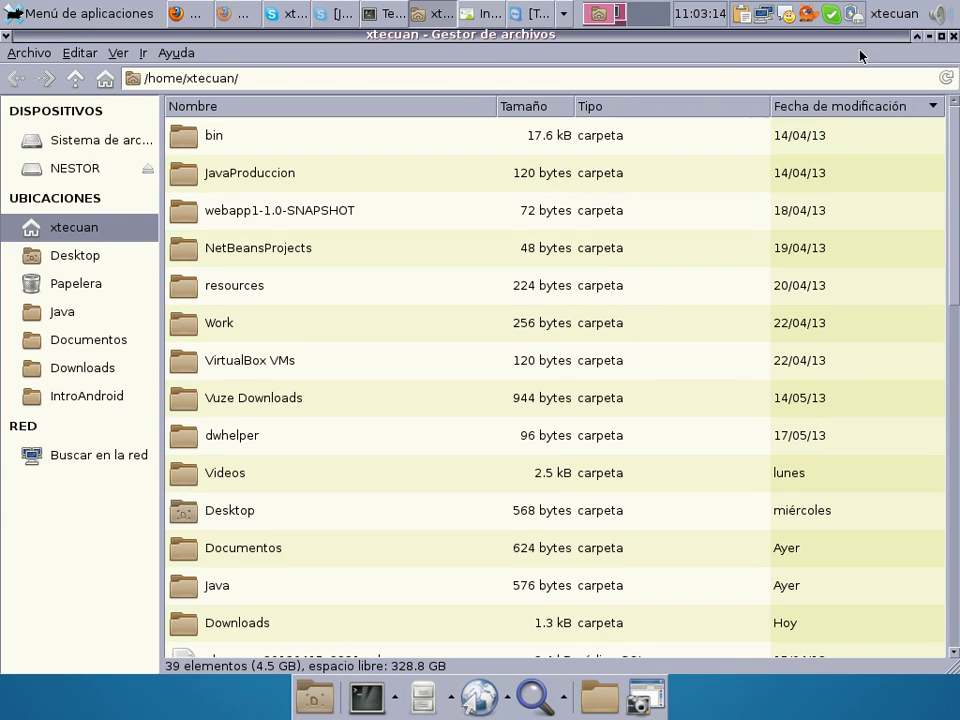
{"action": "left_click", "coordinate": [100, 170]}
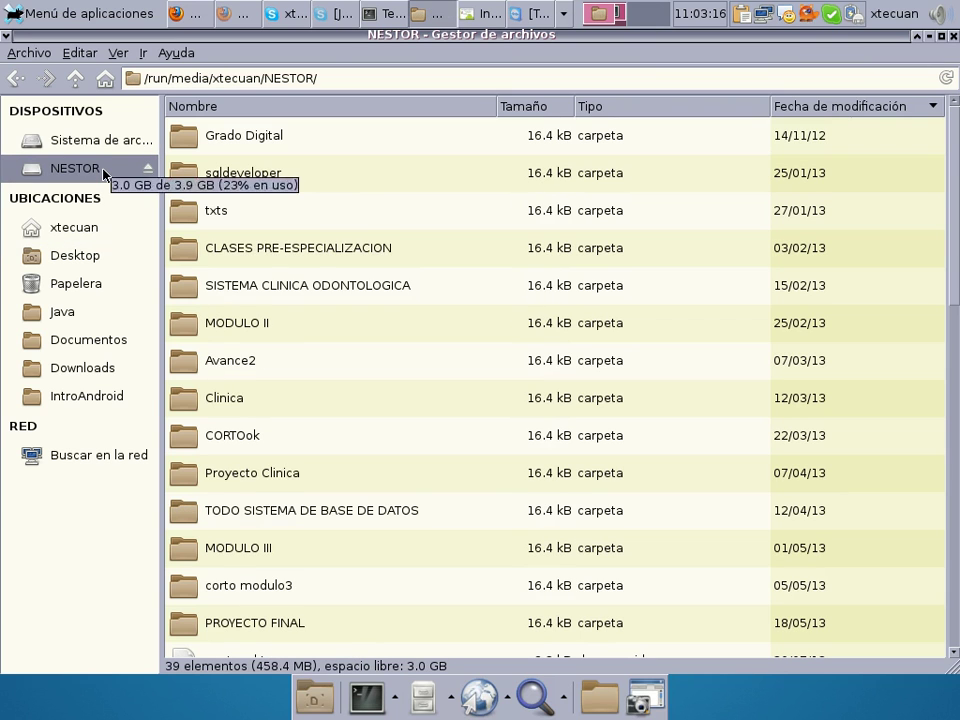
{"action": "key", "text": "Down"}
{"action": "key", "text": "Down"}
{"action": "key", "text": "Down"}
{"action": "key", "text": "Down"}
{"action": "key", "text": "Down"}
{"action": "key", "text": "Down"}
{"action": "key", "text": "Down"}
{"action": "key", "text": "Down"}
{"action": "key", "text": "Down"}
{"action": "key", "text": "Down"}
{"action": "key", "text": "Down"}
{"action": "key", "text": "Down"}
{"action": "key", "text": "Down"}
{"action": "key", "text": "Down"}
{"action": "key", "text": "Down"}
{"action": "key", "text": "Down"}
{"action": "key", "text": "Down"}
{"action": "key", "text": "Down"}
{"action": "key", "text": "Down"}
{"action": "key", "text": "Down"}
{"action": "key", "text": "Down"}
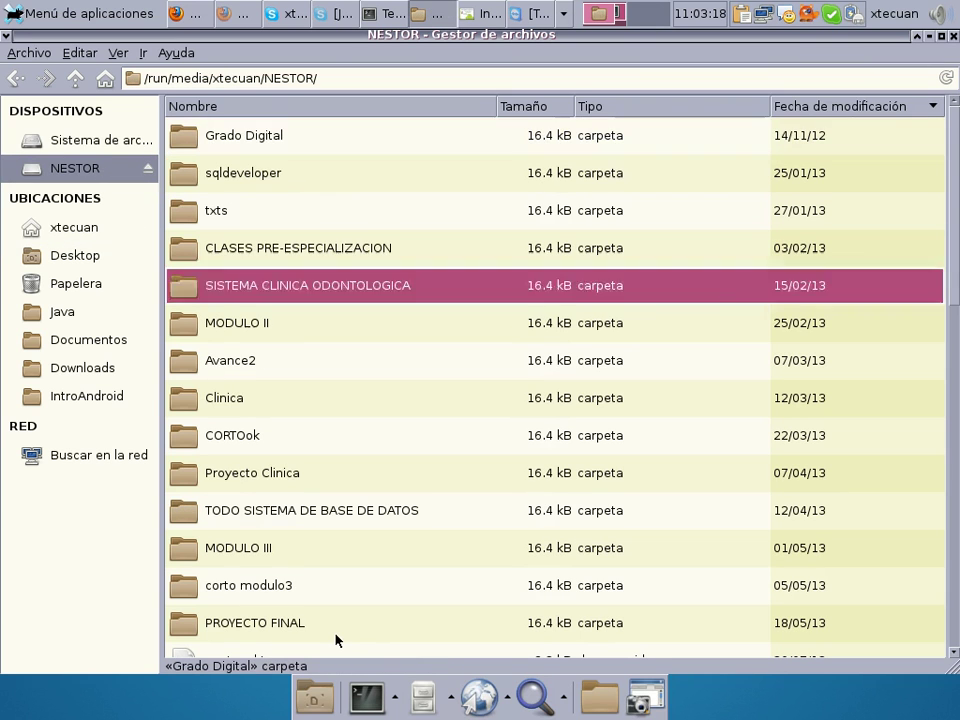
{"action": "key", "text": "Down"}
{"action": "key", "text": "Down"}
{"action": "key", "text": "Down"}
{"action": "key", "text": "Down"}
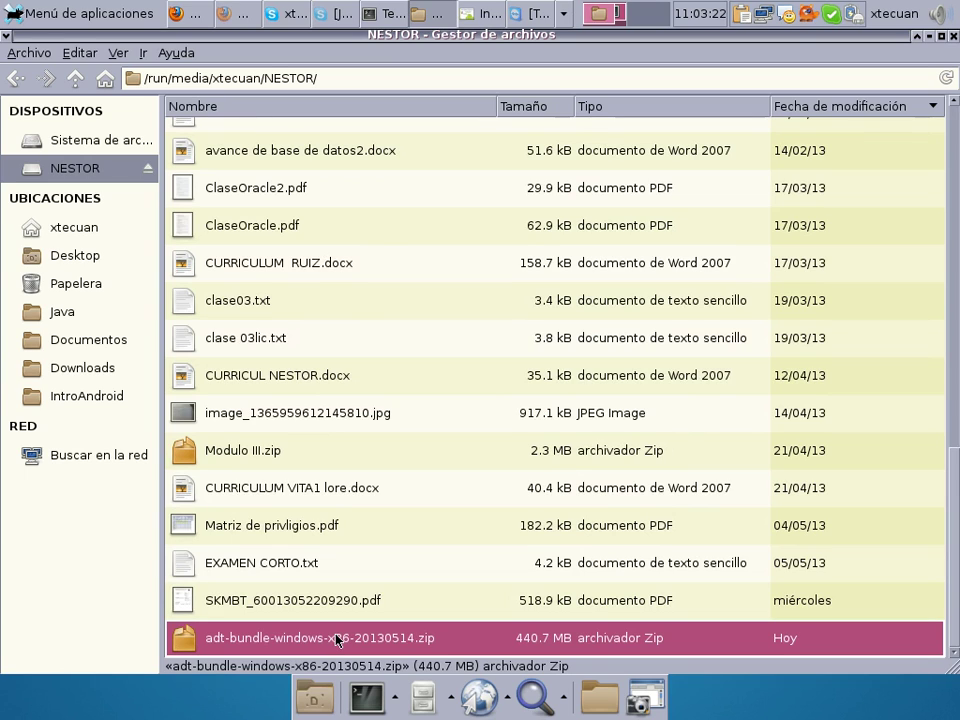
{"action": "type", "text": "l"}
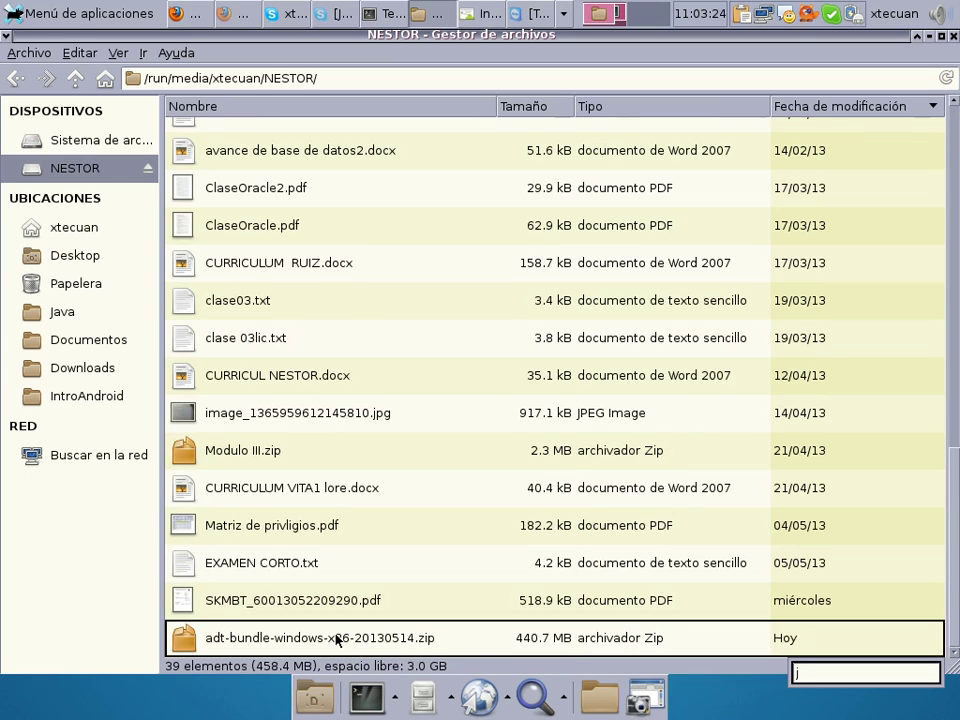
{"action": "type", "text": "jd"}
{"action": "left_click", "coordinate": [82, 370]}
{"action": "left_click", "coordinate": [236, 360]}
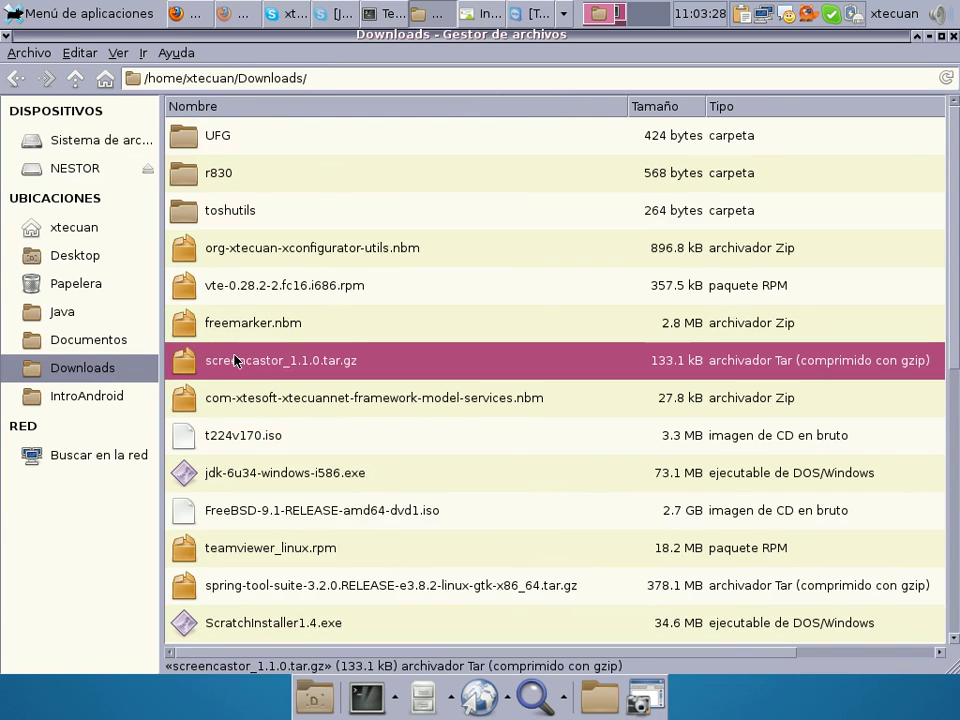
{"action": "type", "text": "jd"}
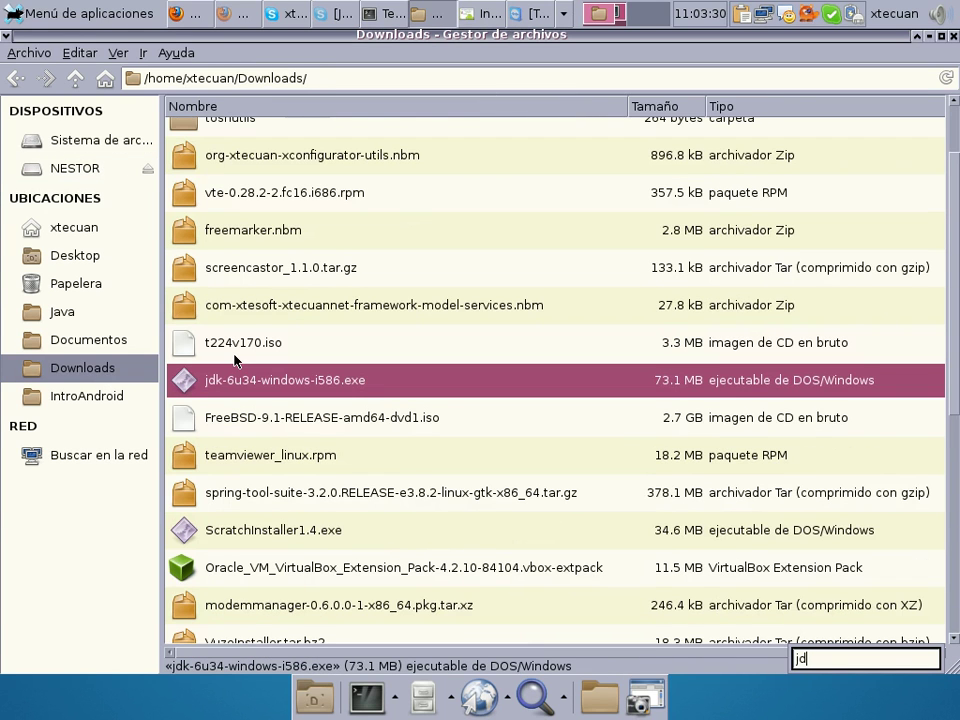
{"action": "left_click", "coordinate": [96, 170]}
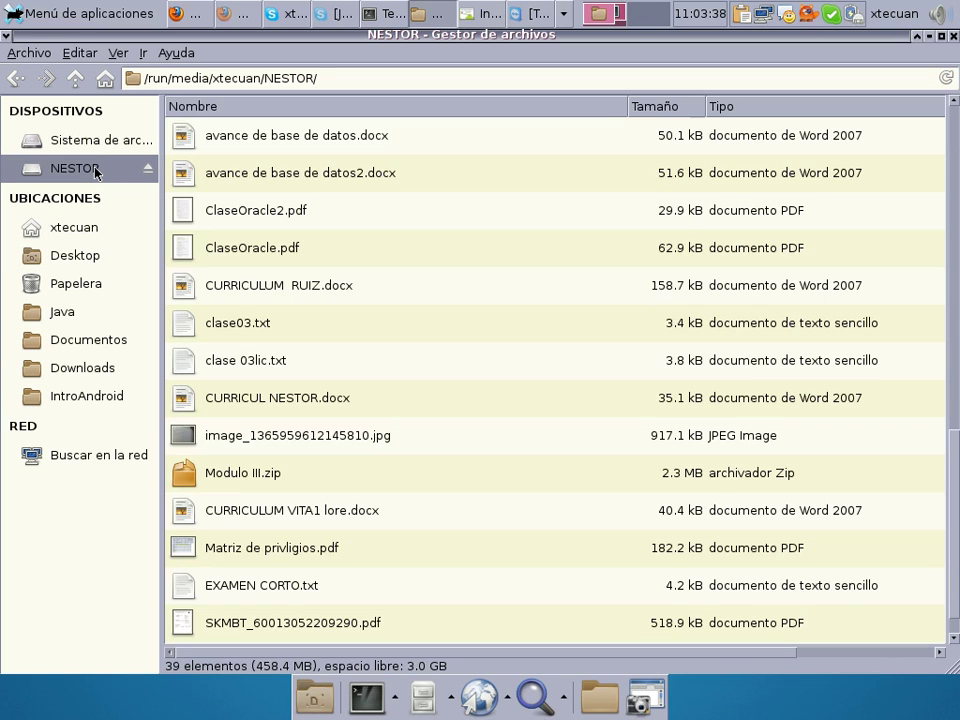
{"action": "left_click", "coordinate": [72, 52]}
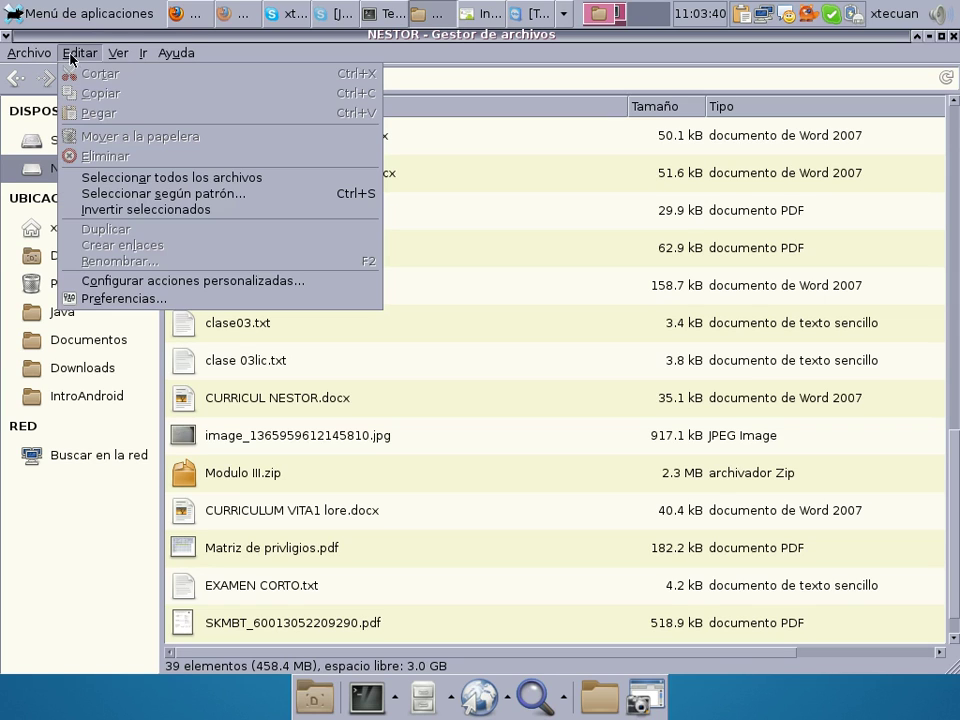
{"action": "left_click", "coordinate": [53, 369]}
Copy jdk-6u34-windows-i586.exe from Downloads to the connected external drive, finding the file by searching "jd"
{"action": "left_click", "coordinate": [53, 369]}
{"action": "left_click", "coordinate": [272, 334]}
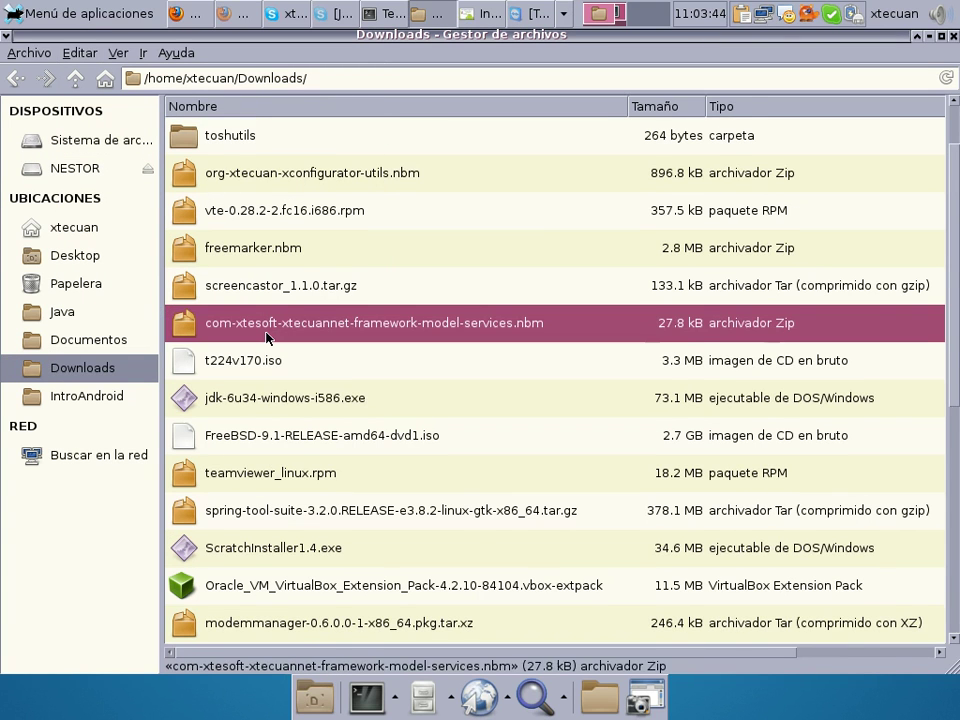
{"action": "type", "text": "jd"}
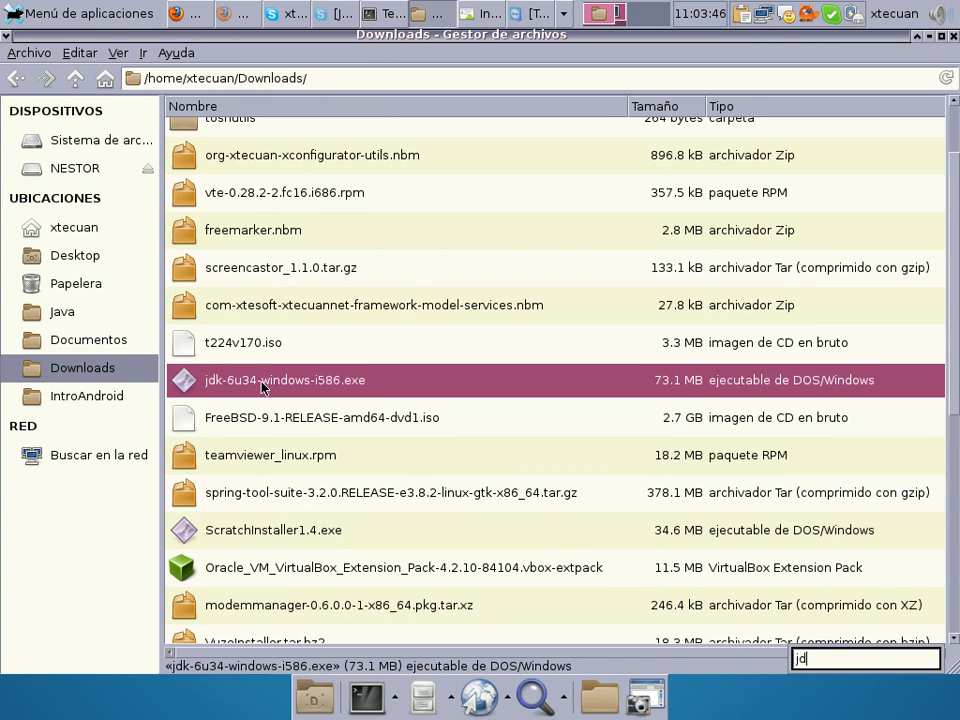
{"action": "right_click", "coordinate": [262, 385]}
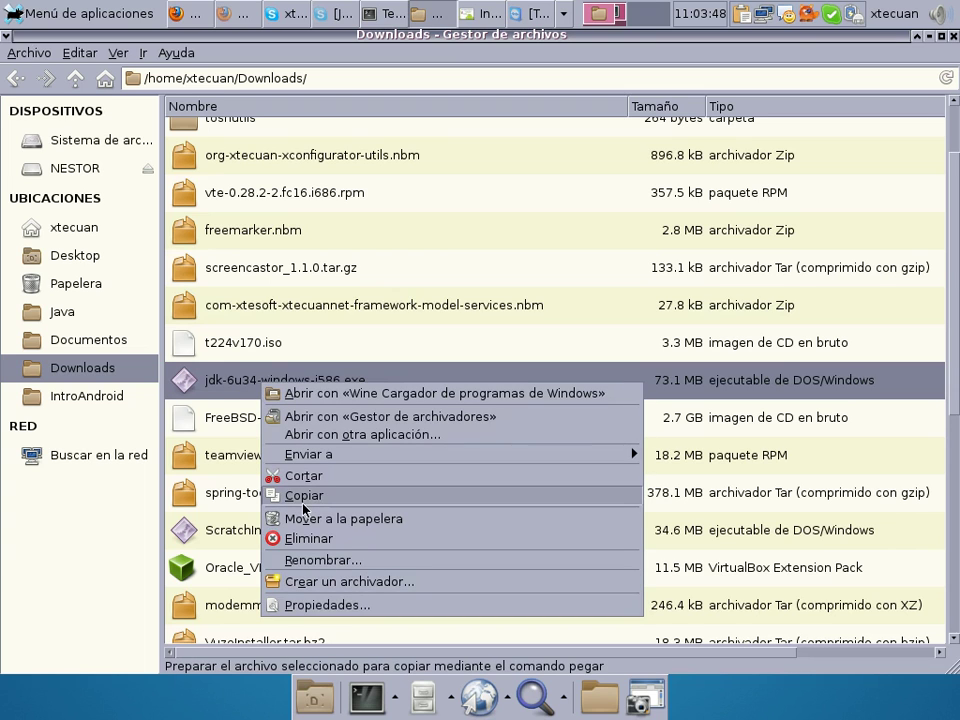
{"action": "left_click", "coordinate": [272, 496]}
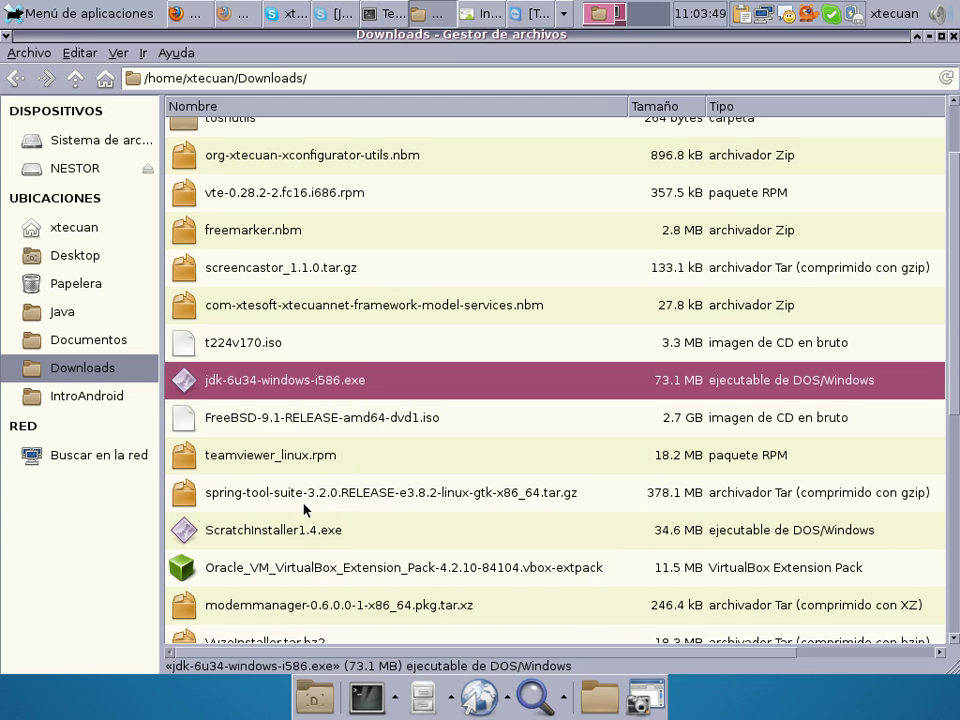
{"action": "left_click", "coordinate": [111, 166]}
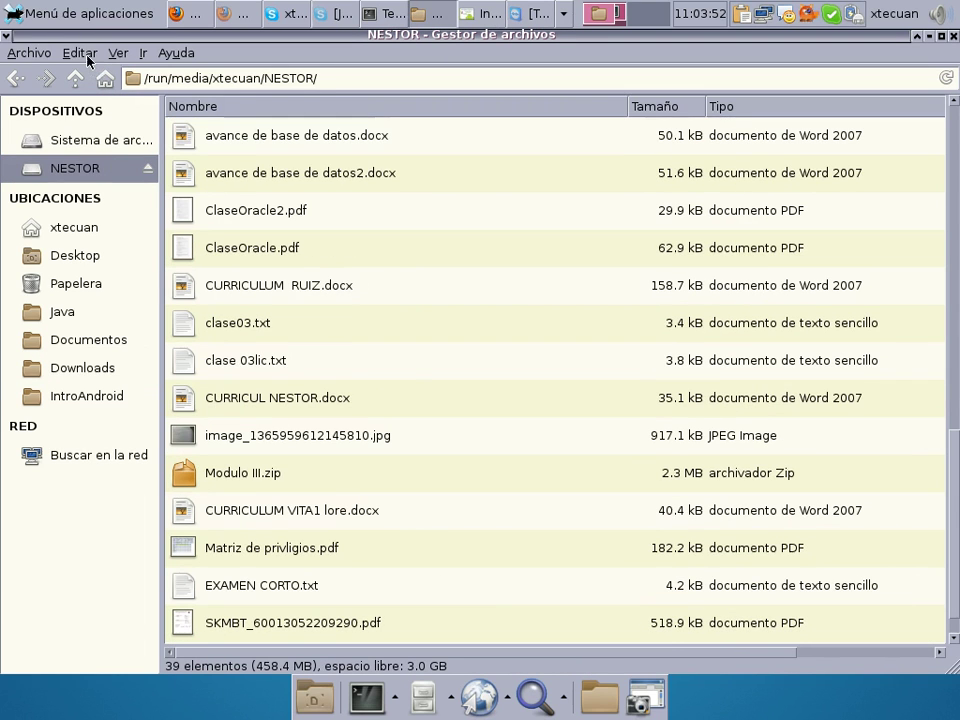
{"action": "left_click", "coordinate": [79, 52]}
{"action": "left_click", "coordinate": [94, 113]}
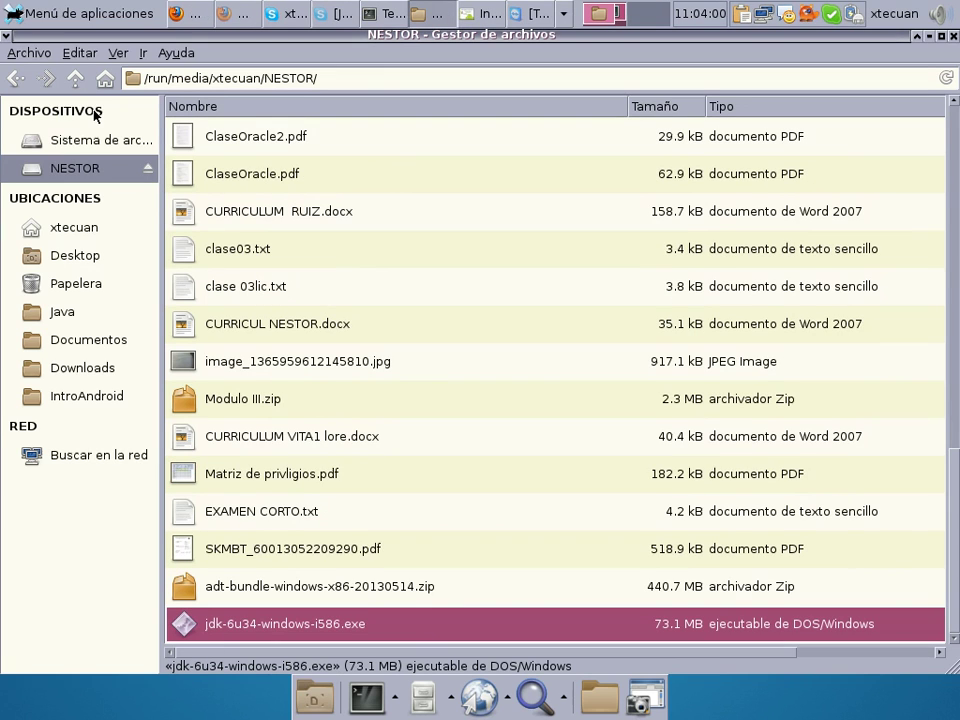
Eject the external drive after unmounting it and reopening it to check its contents
{"action": "right_click", "coordinate": [70, 173]}
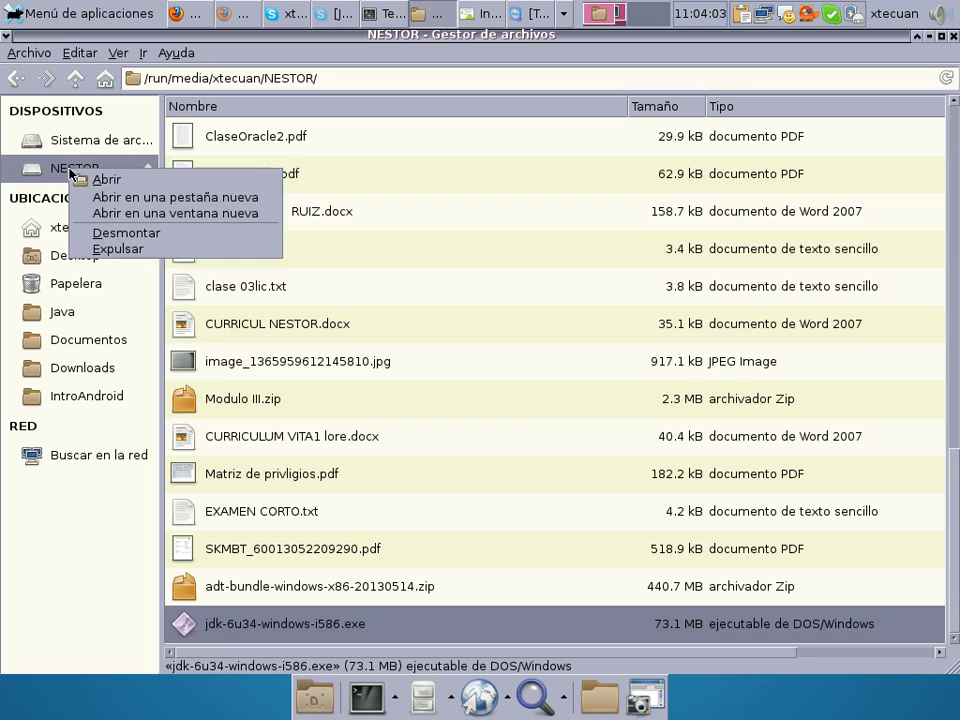
{"action": "left_click", "coordinate": [110, 233]}
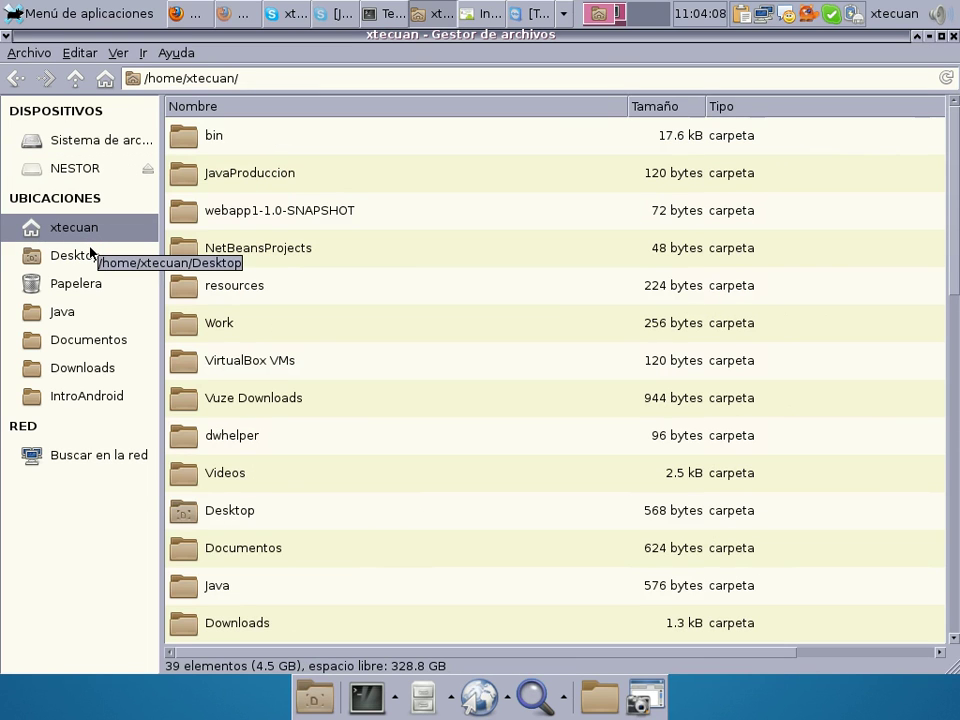
{"action": "left_click", "coordinate": [86, 163]}
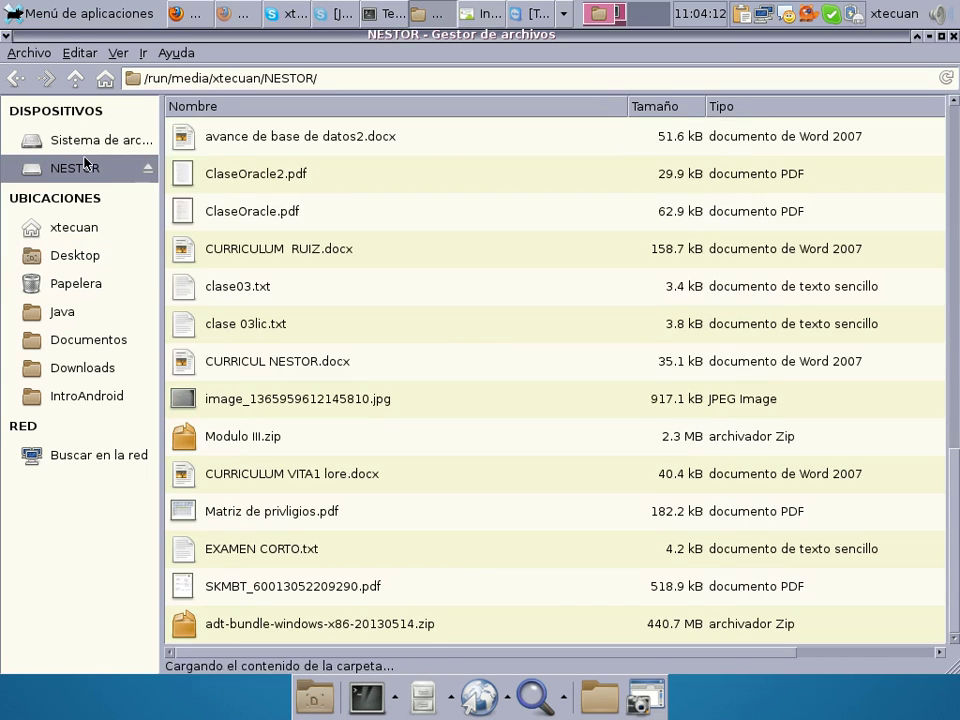
{"action": "right_click", "coordinate": [86, 163]}
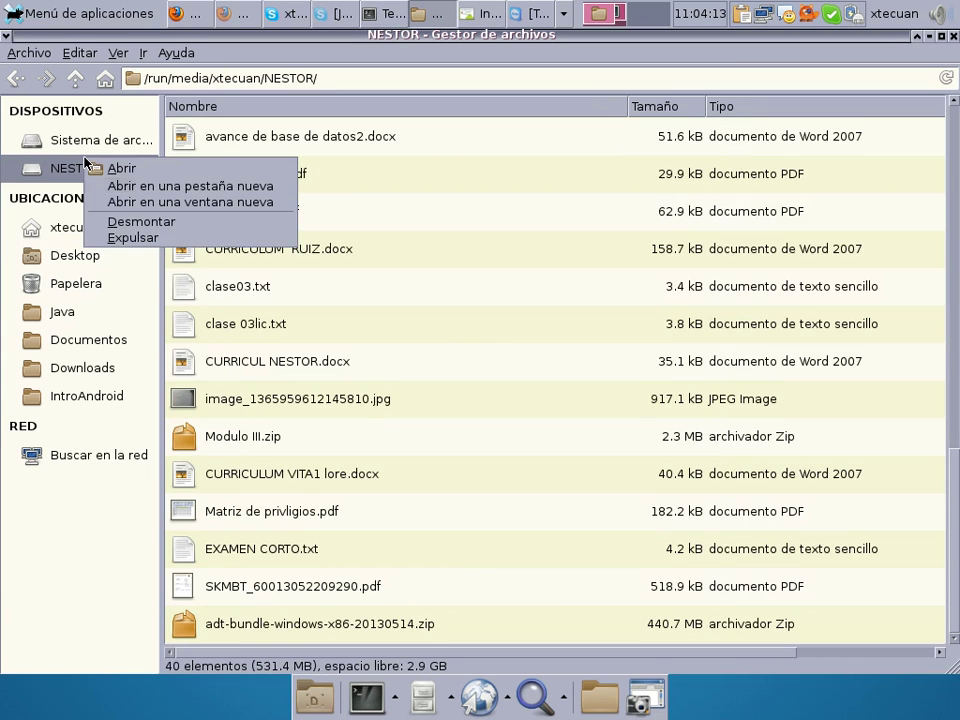
{"action": "left_click", "coordinate": [128, 240]}
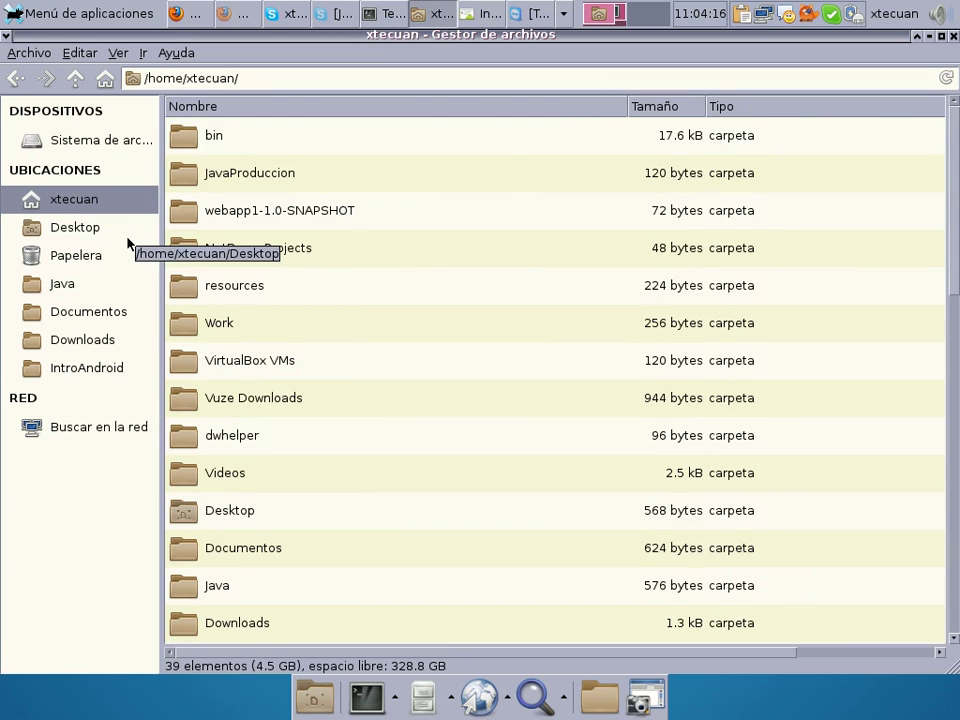